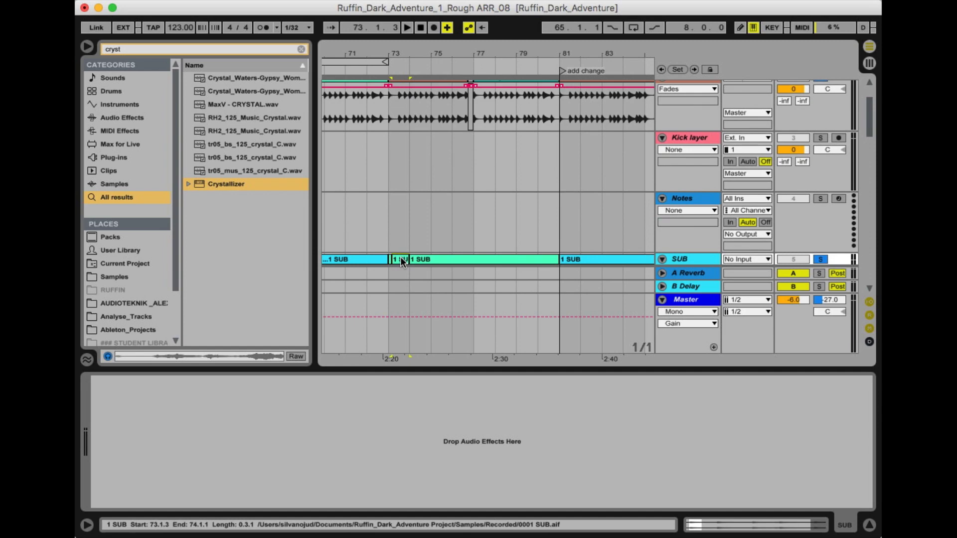
Copy the short SUB clip near bar 73 onto the Kick layer track and solo that track to audition it
drag(400, 256, 401, 161)
key(space)
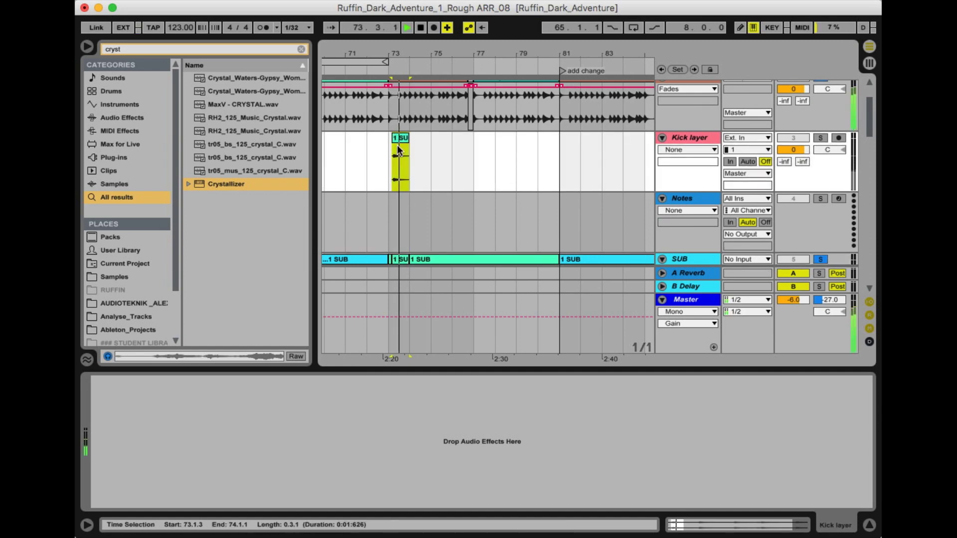
key(space)
click(820, 138)
scroll(409, 139, down, 3)
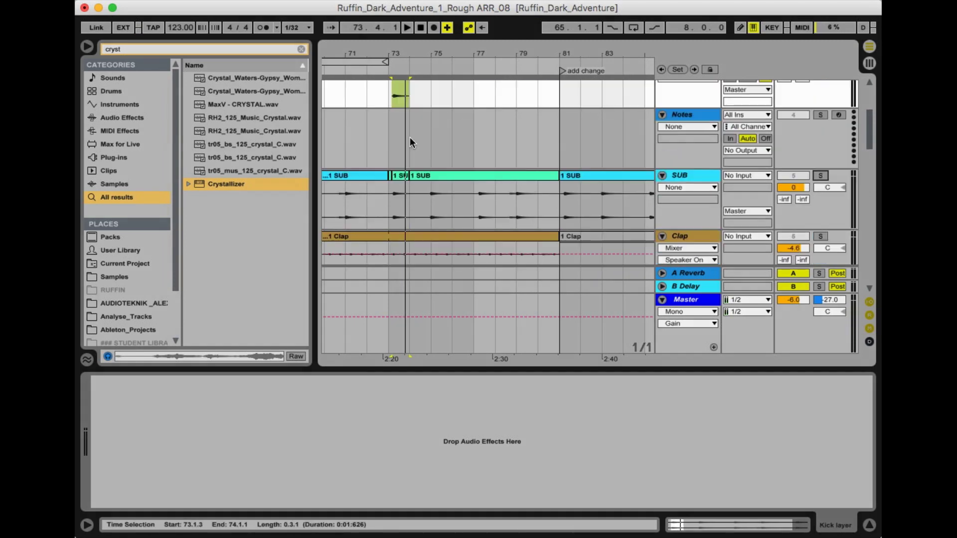
key(space)
scroll(403, 139, up, 4)
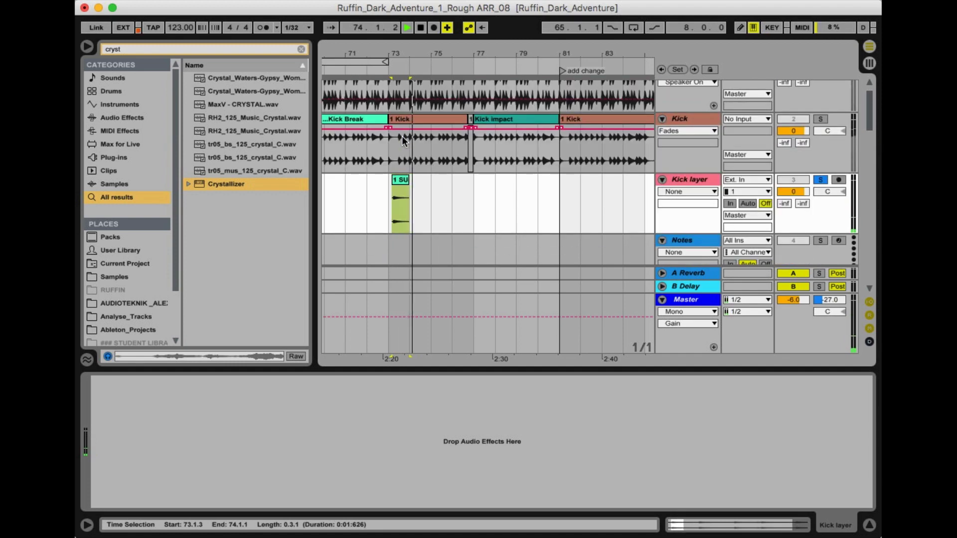
key(space)
Add Crystallizer to the Kick layer track and load its Wiggle Detoon preset while auditioning the clip
drag(226, 185, 346, 216)
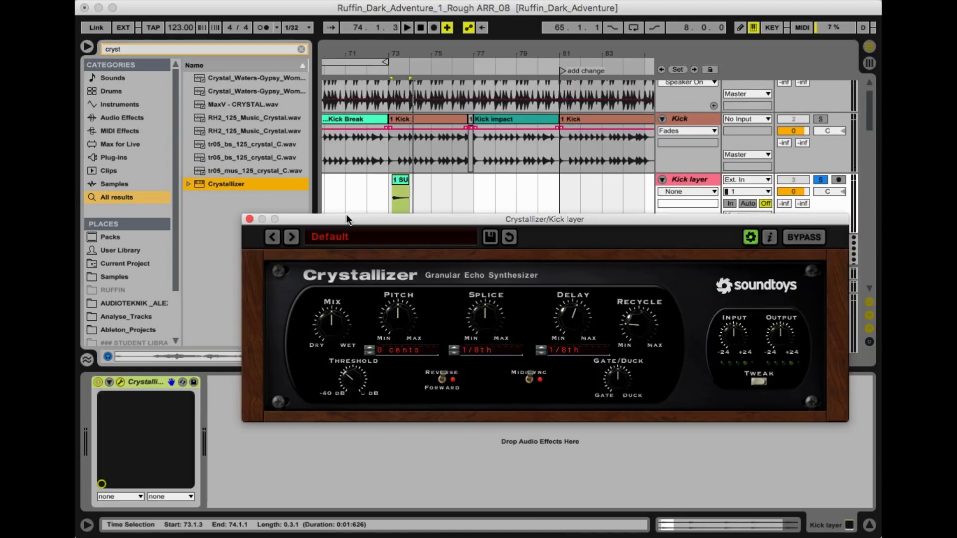
click(293, 238)
key(space)
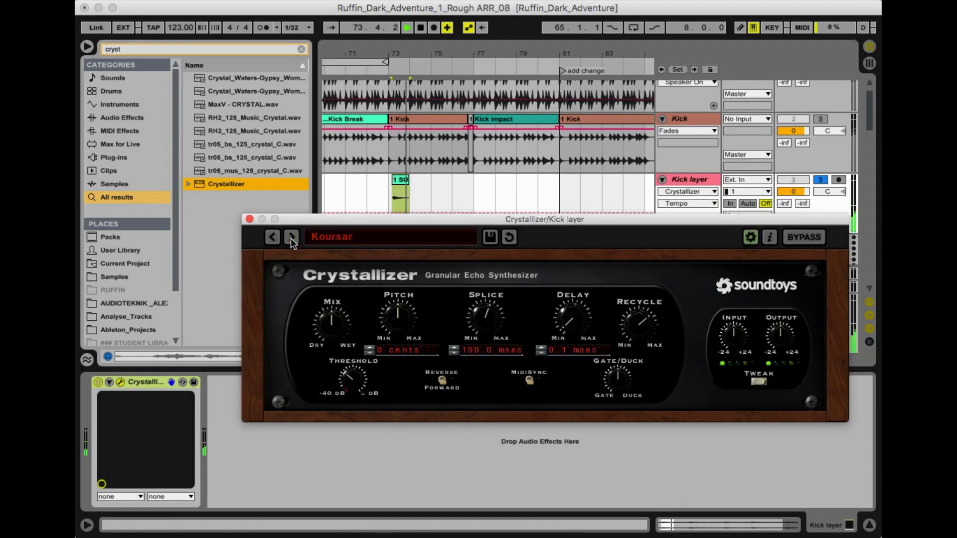
click(291, 238)
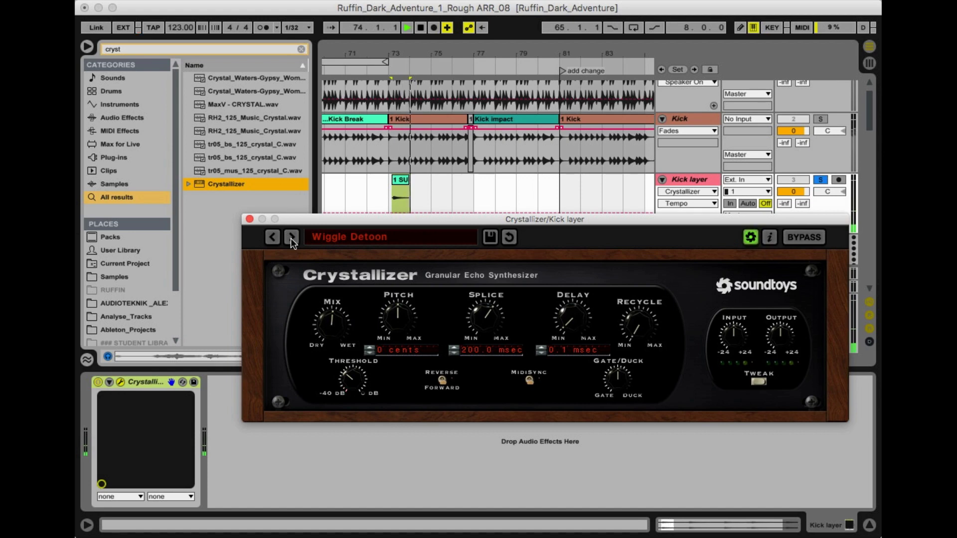
key(space)
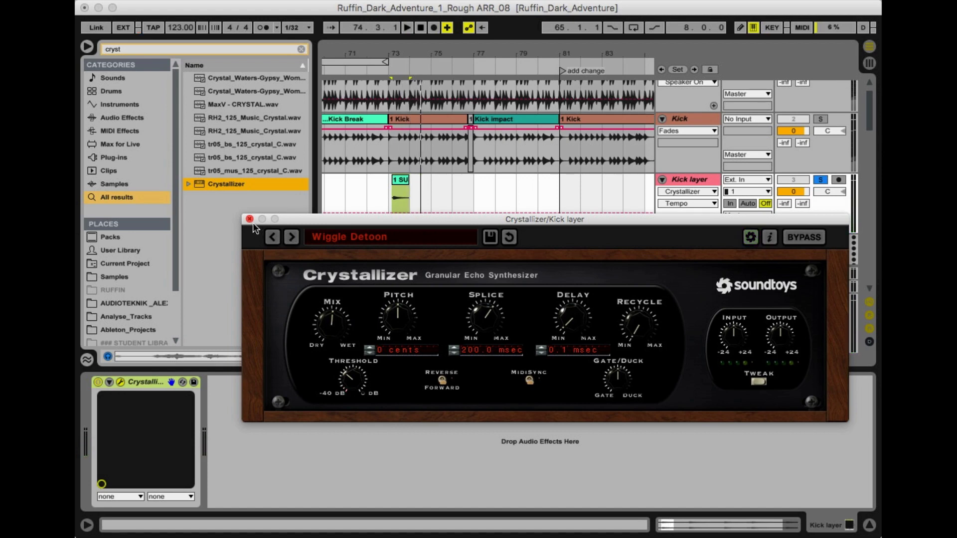
click(250, 219)
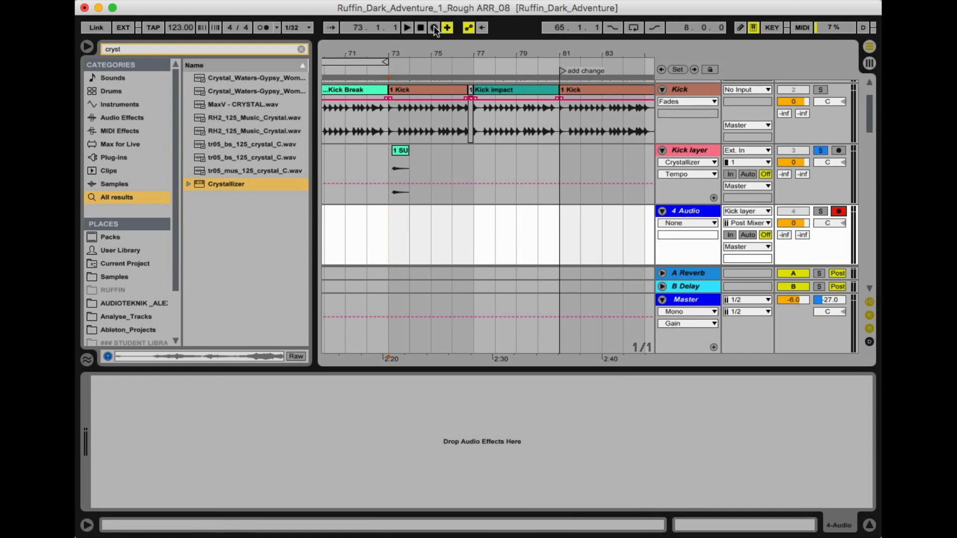
Record the processed Kick layer output onto the 4 Audio track from bar 73 and play back the trimmed clip
click(435, 28)
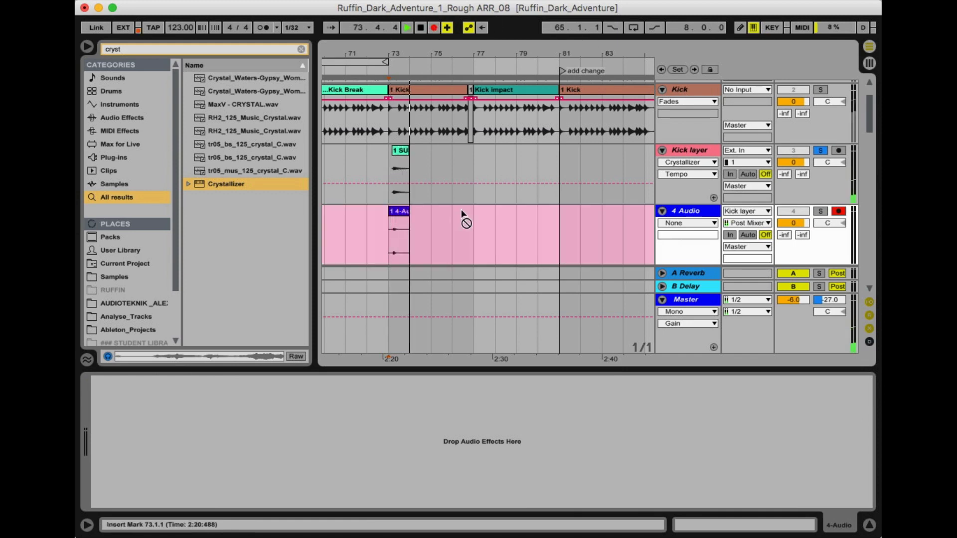
key(space)
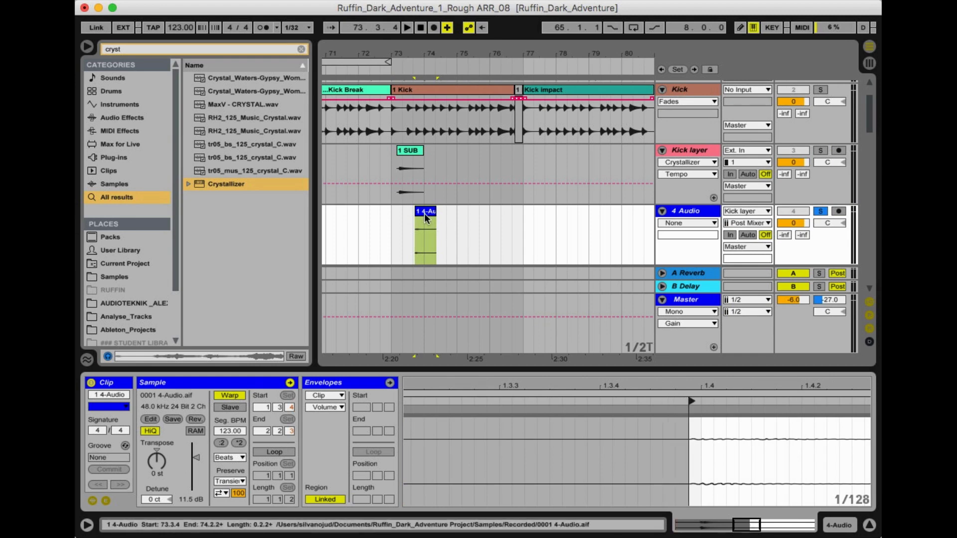
key(space)
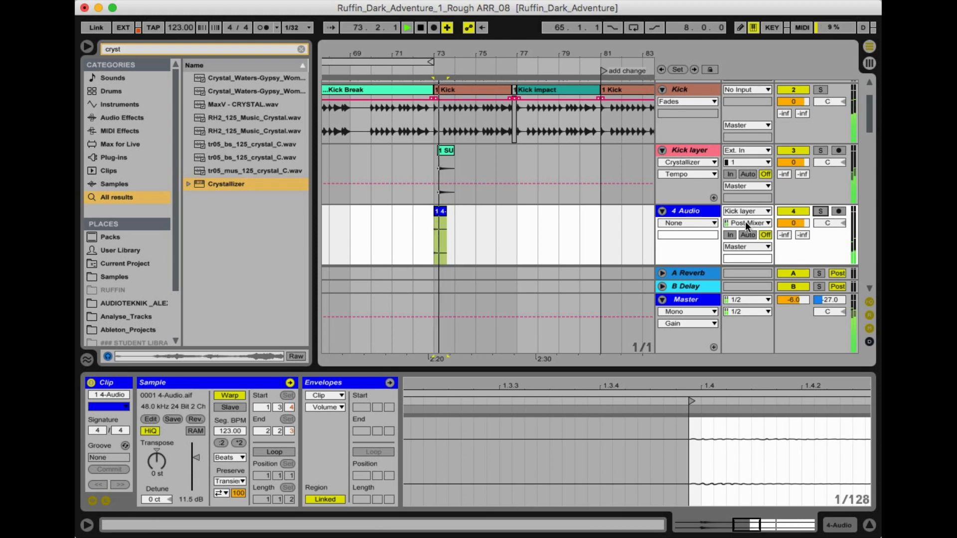
Mute the Kick layer track and raise the gain of the recorded 4-Audio clip to 14.0 dB
click(785, 150)
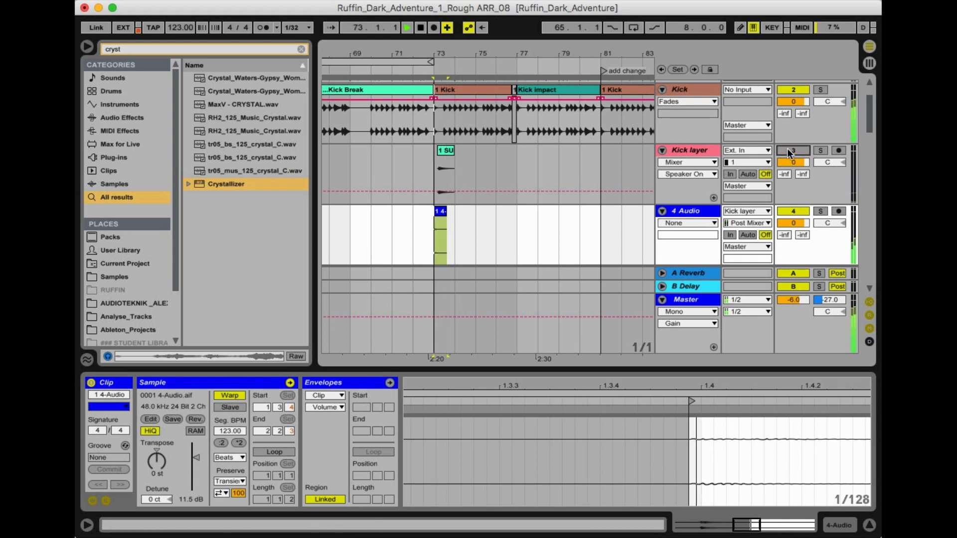
click(446, 150)
key(space)
click(414, 70)
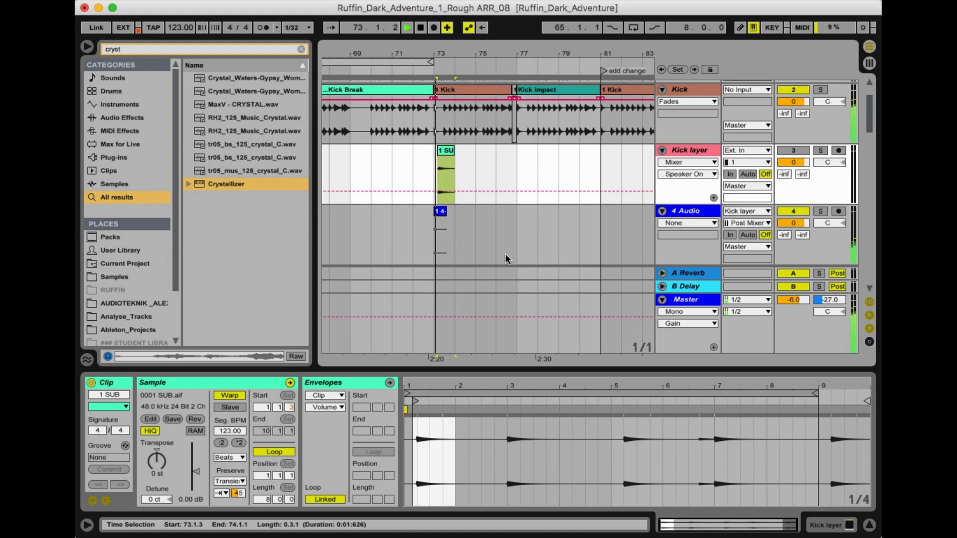
drag(193, 466, 193, 459)
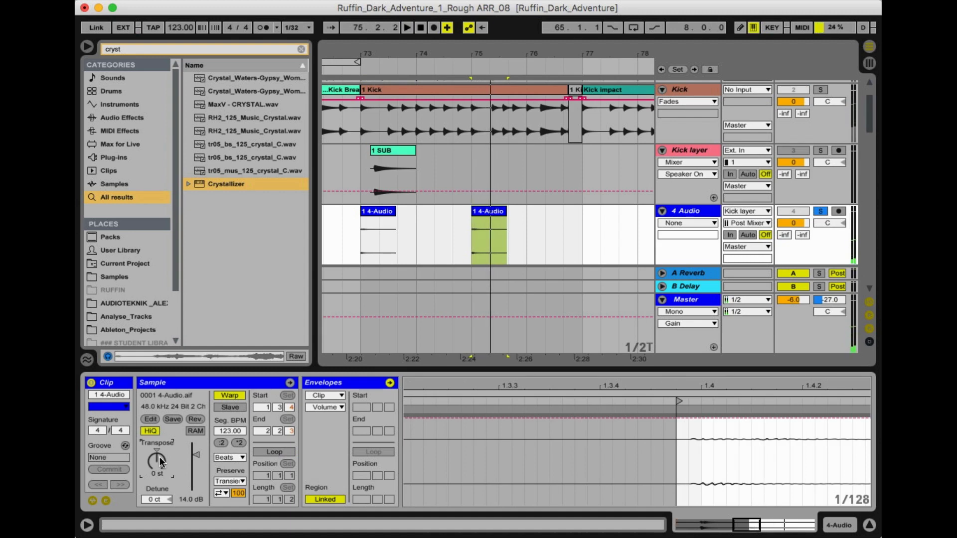
Audition the copied 4-Audio clip at bar 75 in solo with its transposition at 0 st
mouse_move(160, 457)
mouse_down()
mouse_move(159, 439)
mouse_move(160, 460)
mouse_up()
key(space)
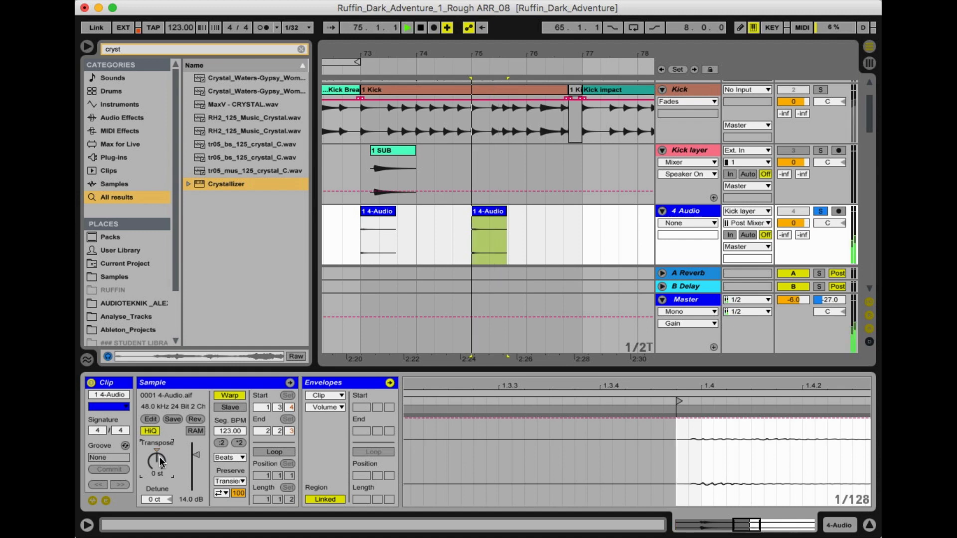
key(space)
key(space)
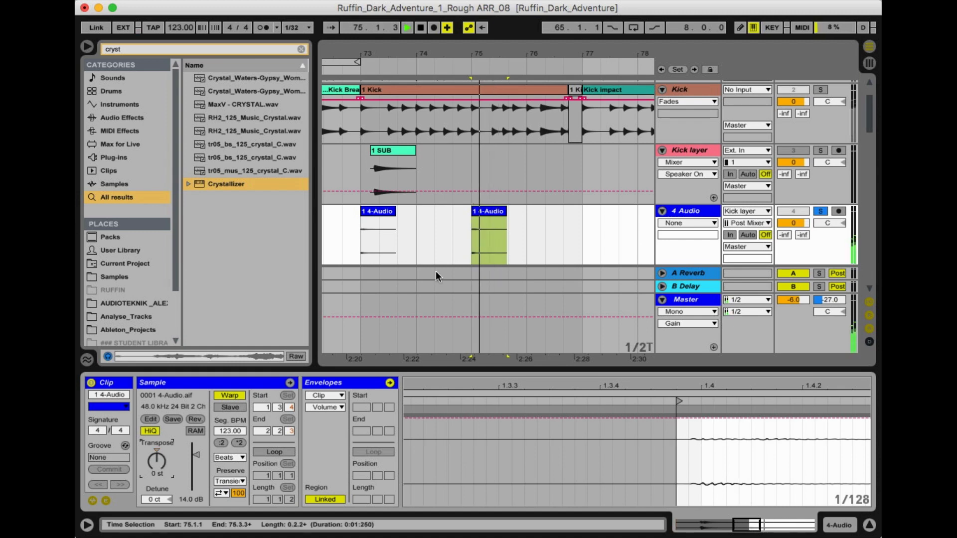
Add Crystallizer to the 4 Audio track and load its Slap Pong Reverse Detune preset while auditioning the clip at bar 75
click(290, 239)
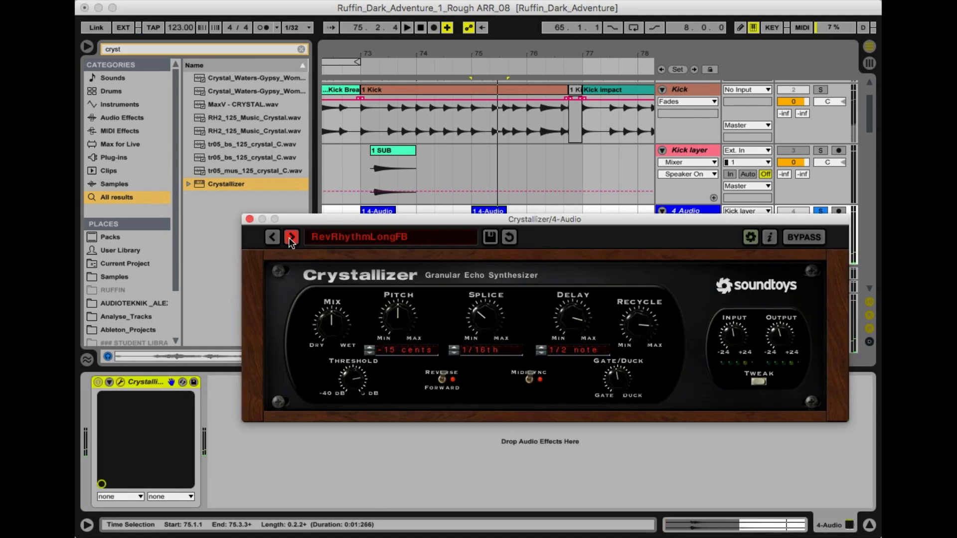
key(space)
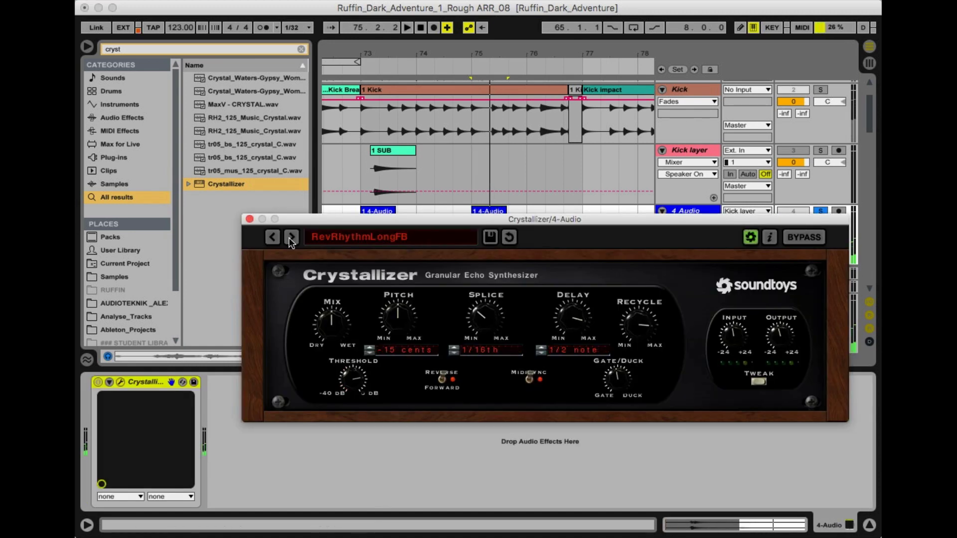
click(288, 238)
key(space)
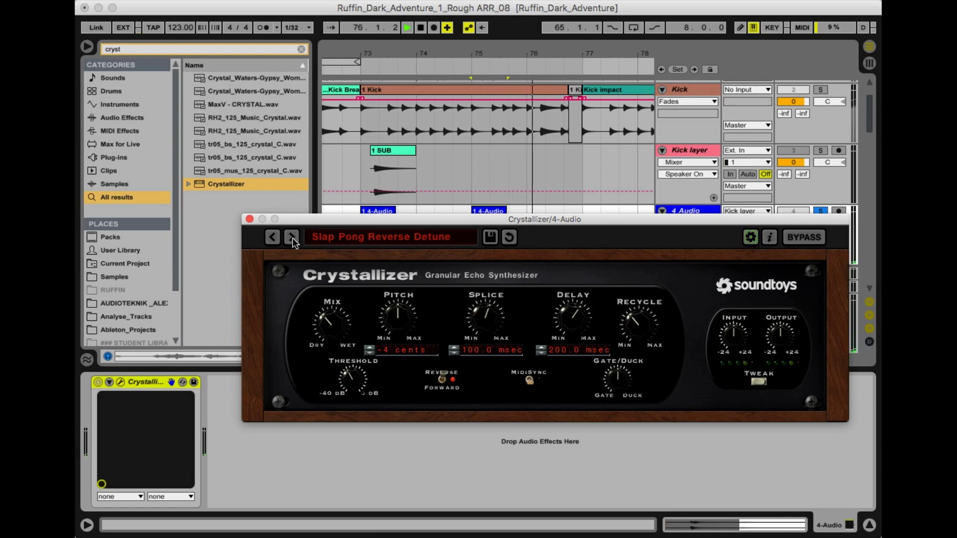
key(space)
key(space)
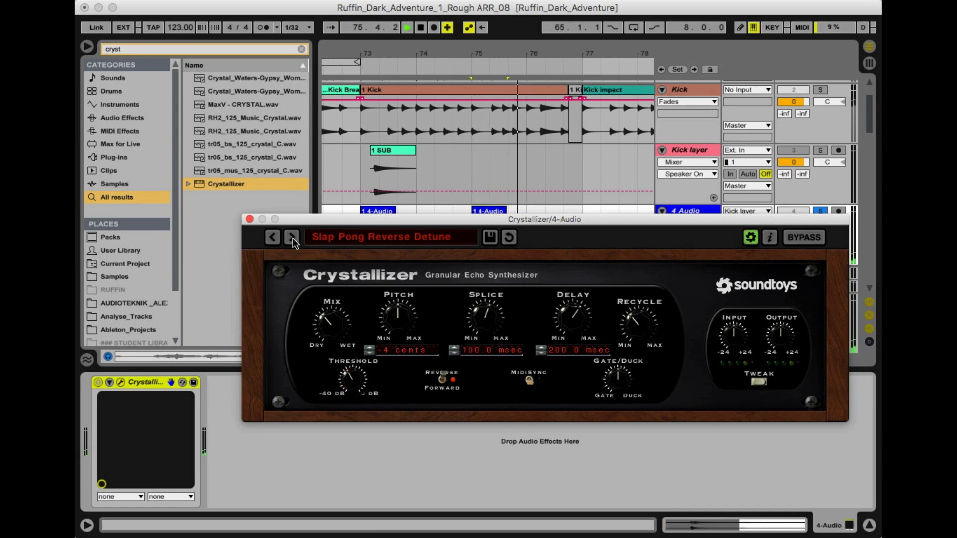
Turn the Crystallizer Mix fully wet on the 4 Audio track, listen to it and close the plug-in window
drag(332, 332, 330, 239)
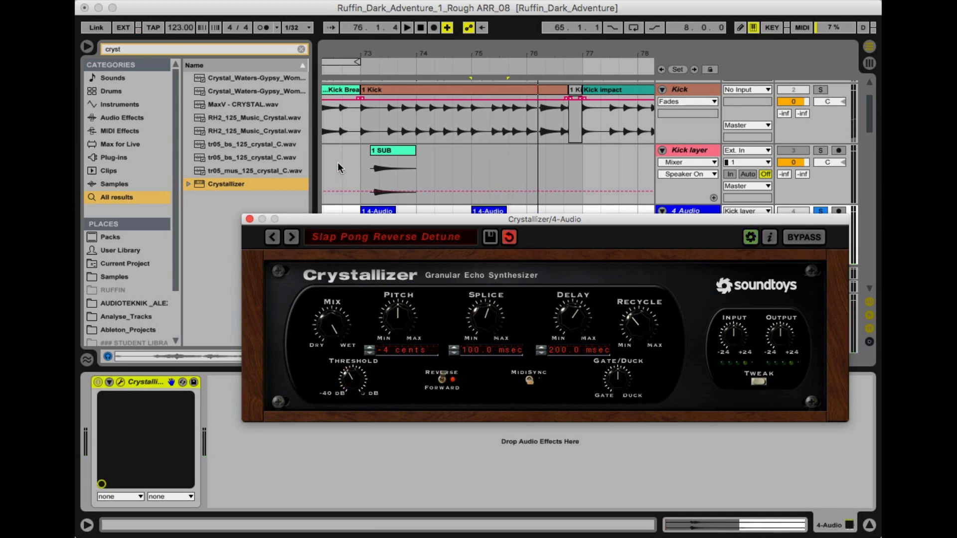
key(space)
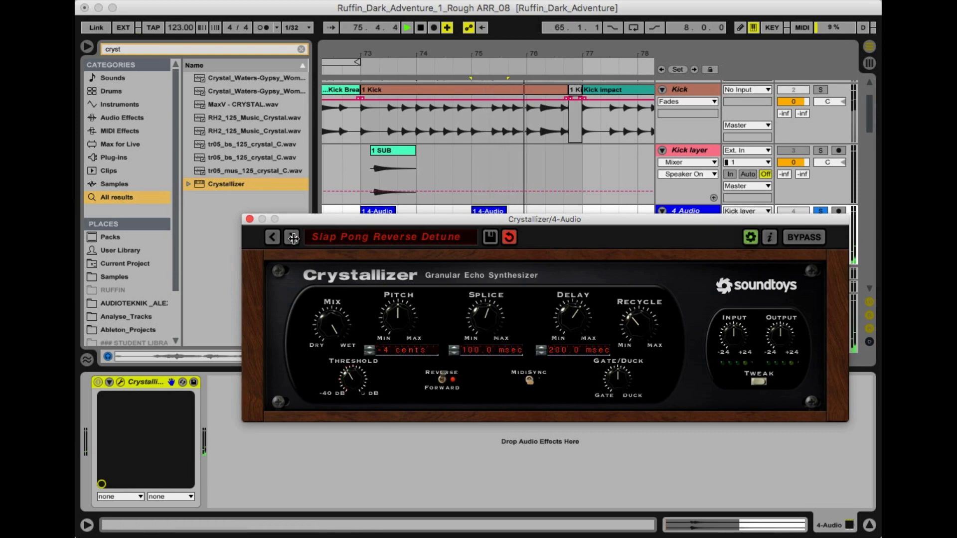
click(249, 220)
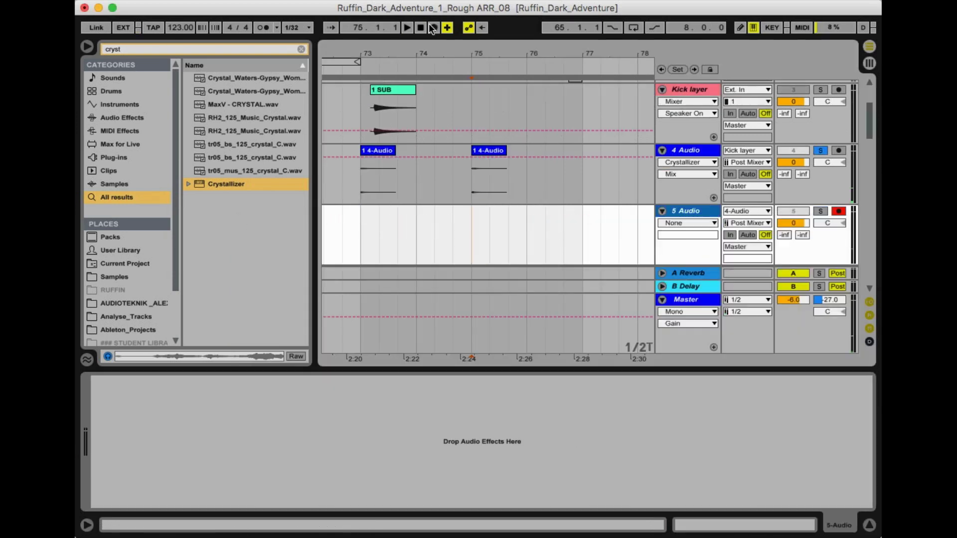
Record the 4 Audio track's Crystallizer output onto the 5 Audio track from bar 75
click(434, 28)
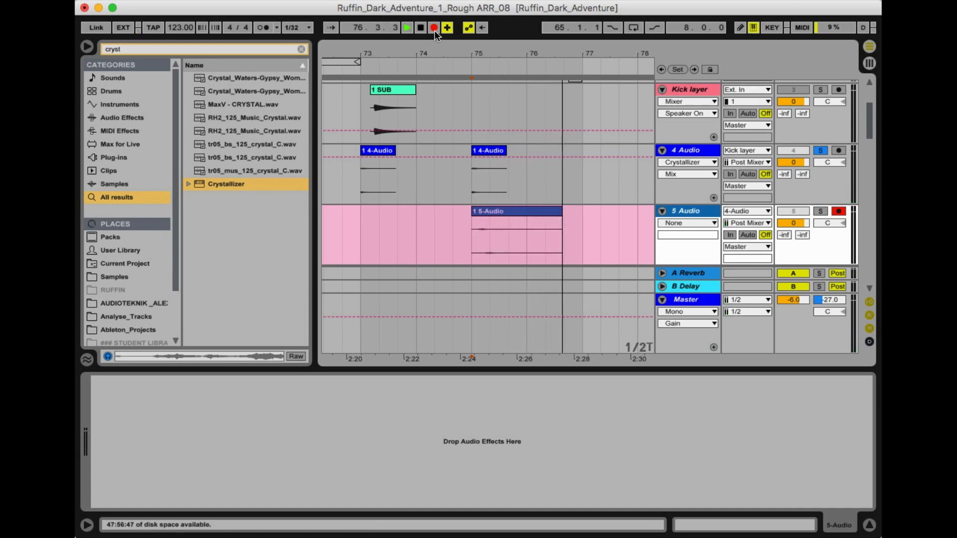
key(space)
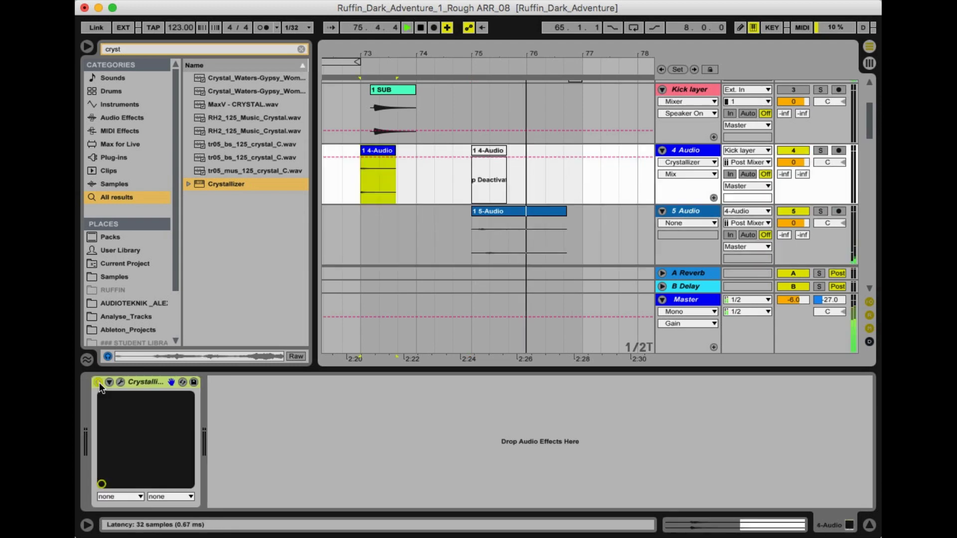
Switch off Crystallizer on the 4 Audio track and play the arrangement from bar 73 with both resampled clips
click(99, 382)
key(space)
key(space)
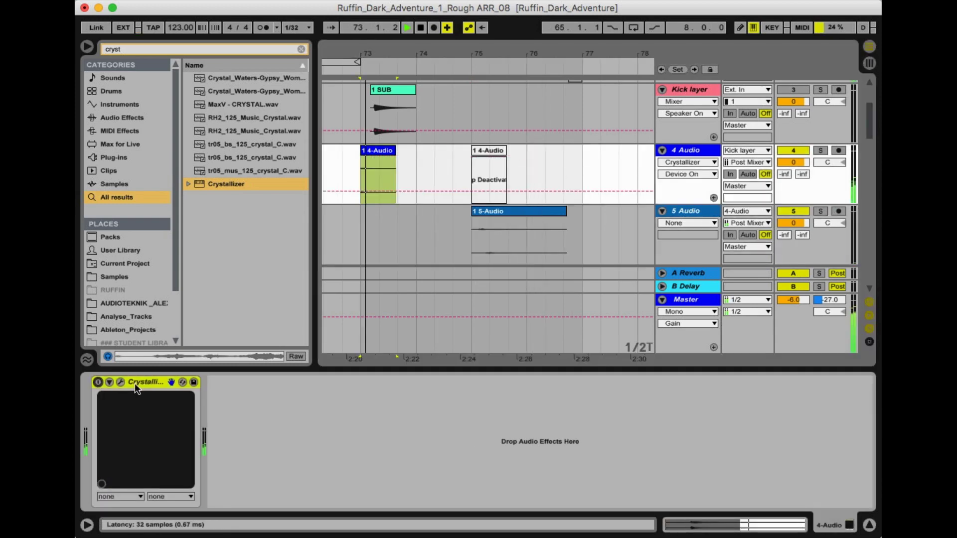
key(space)
key(space)
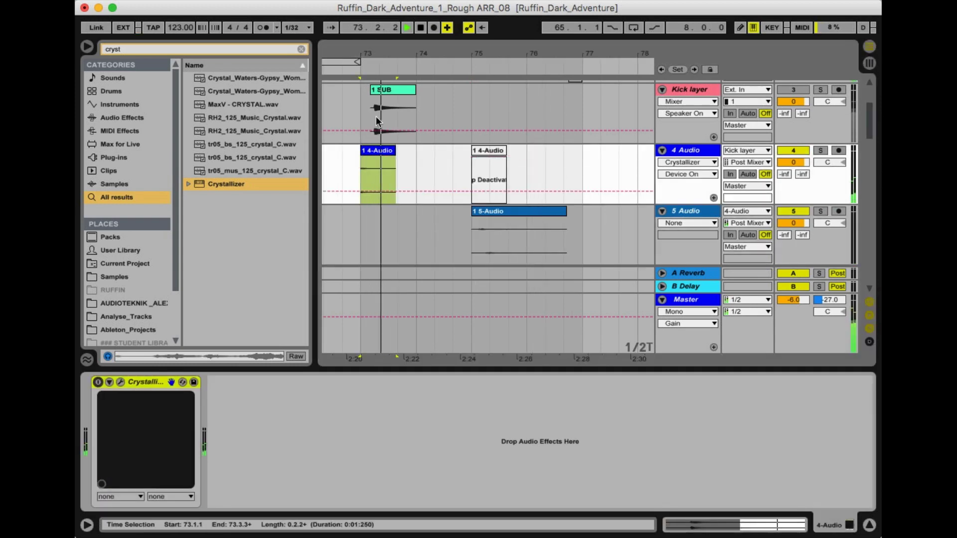
drag(391, 56, 414, 34)
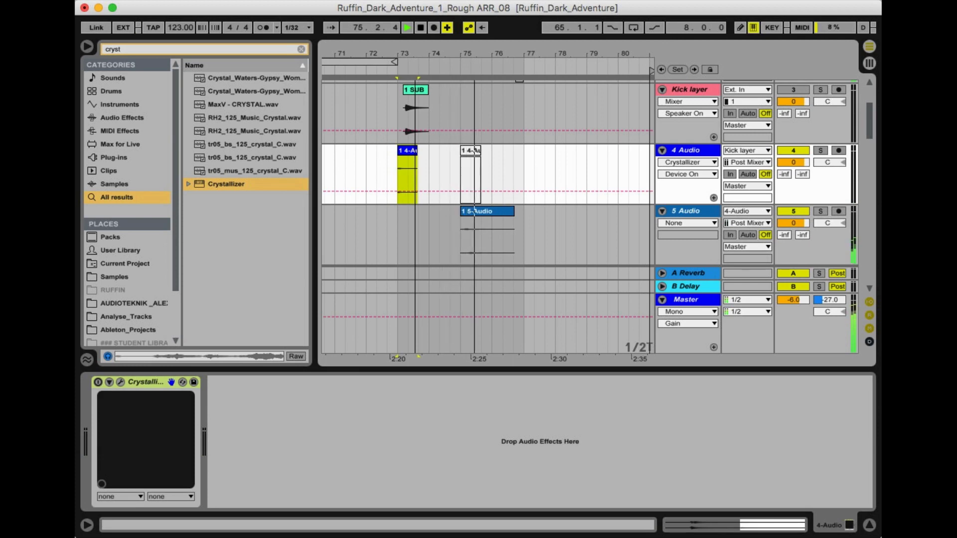
key(space)
Lower the gain of the 5-Audio clip at bar 75 to -6.20 dB and listen to it in the mix
click(475, 212)
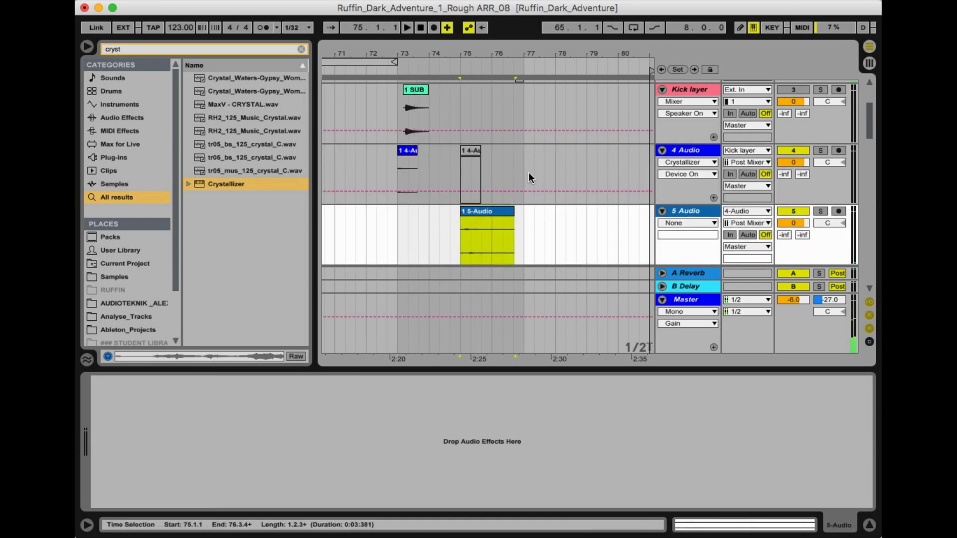
double_click(506, 210)
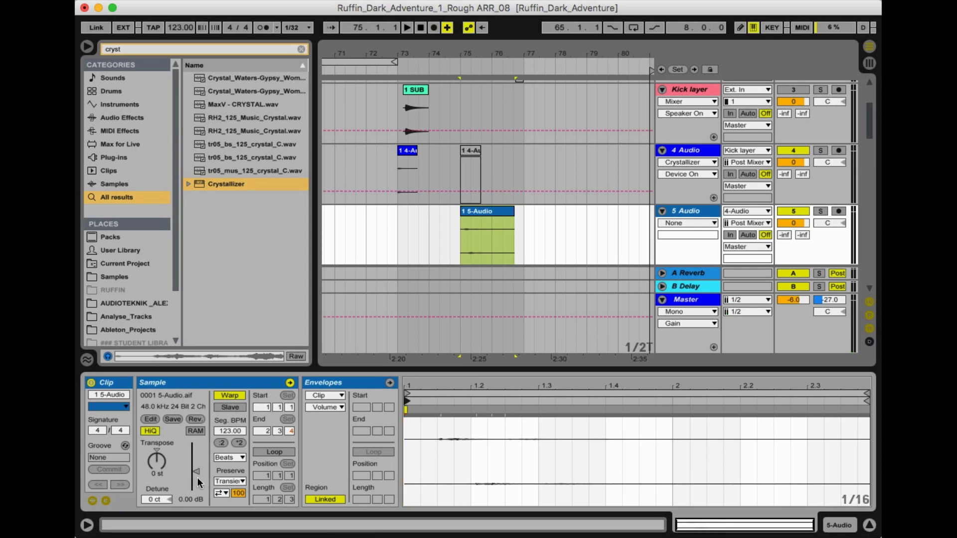
key(space)
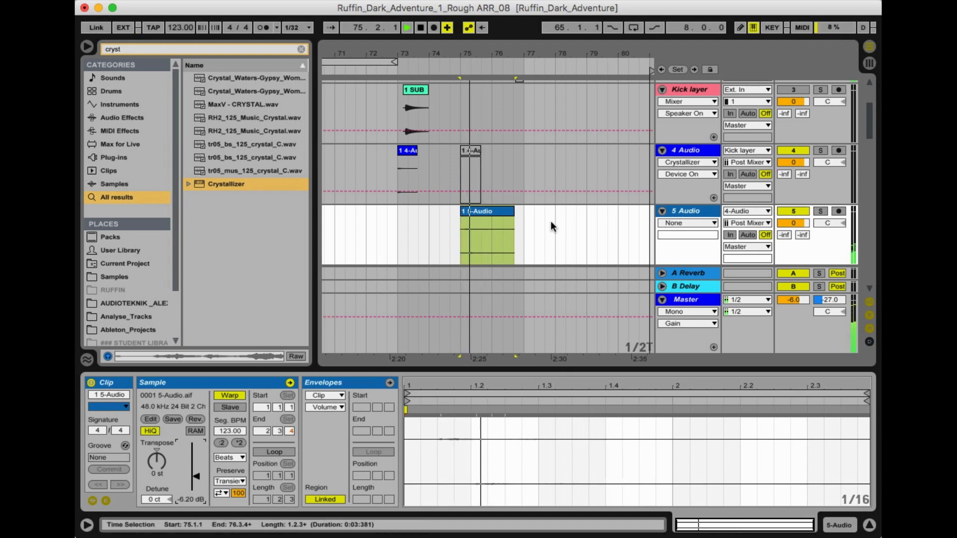
key(space)
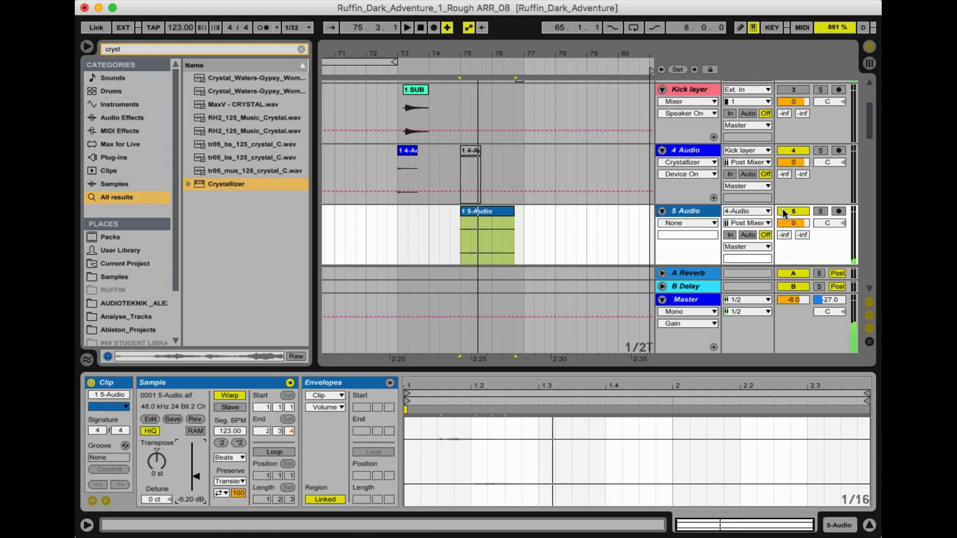
Compare playback from bar 75 with the 5 Audio track muted and unmuted
click(465, 212)
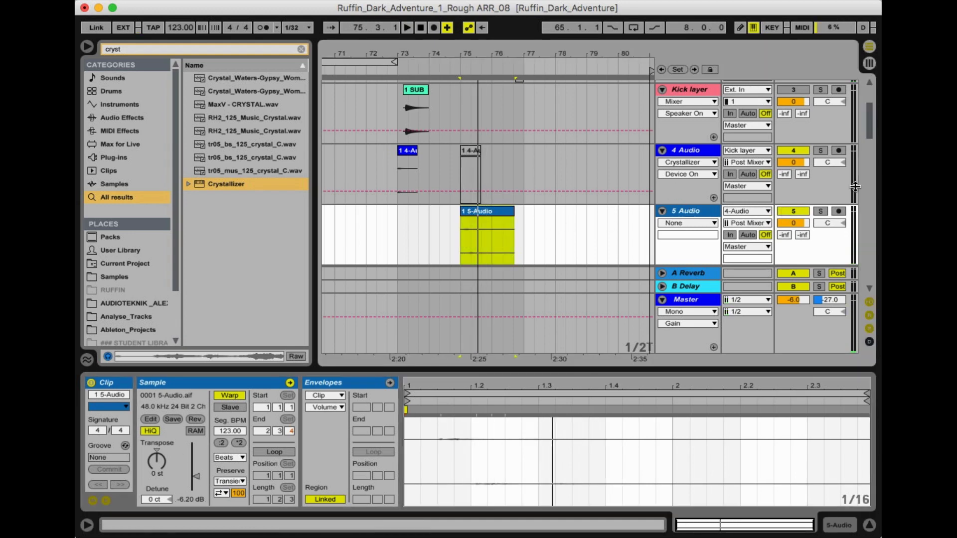
click(794, 211)
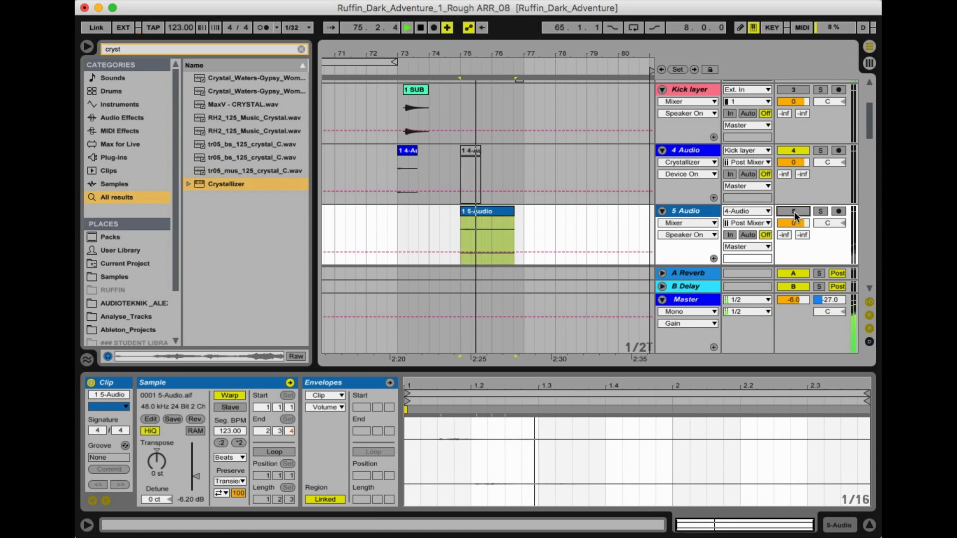
click(794, 211)
key(space)
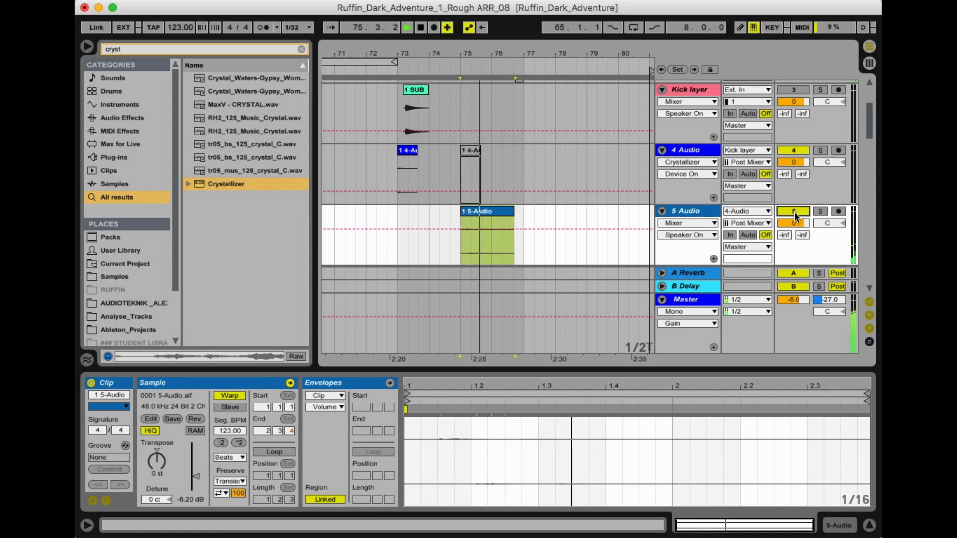
Play the arrangement from bar 73 to hear the resampled clips in context
drag(489, 53, 474, 207)
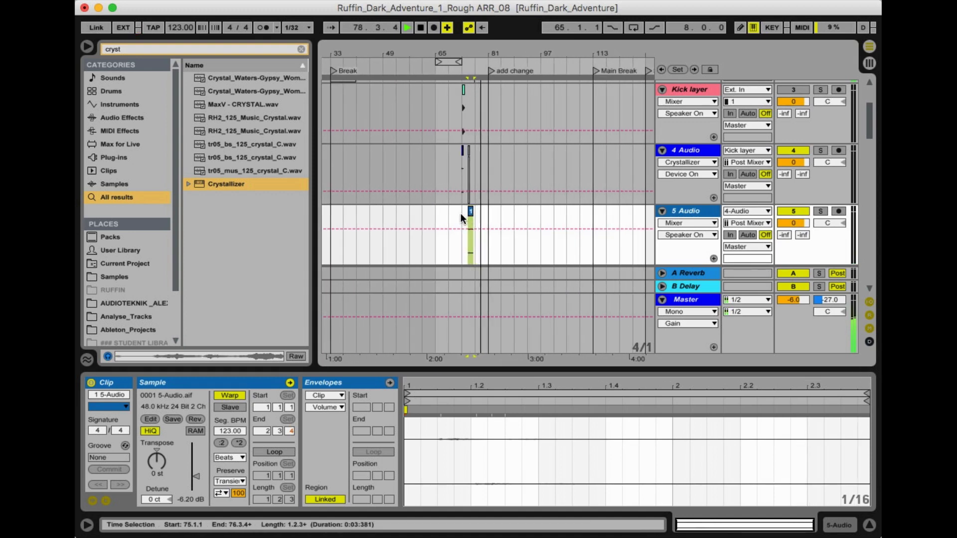
click(460, 214)
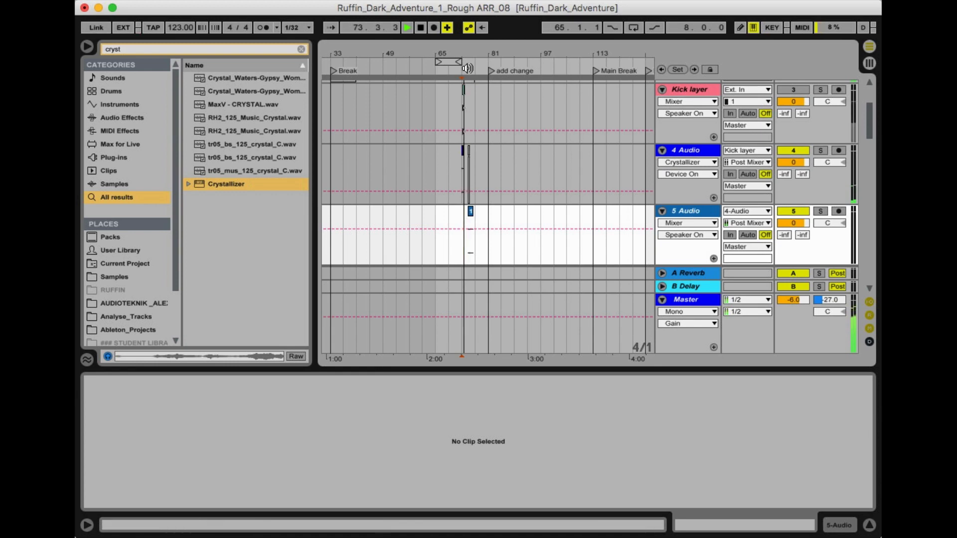
drag(470, 56, 468, 115)
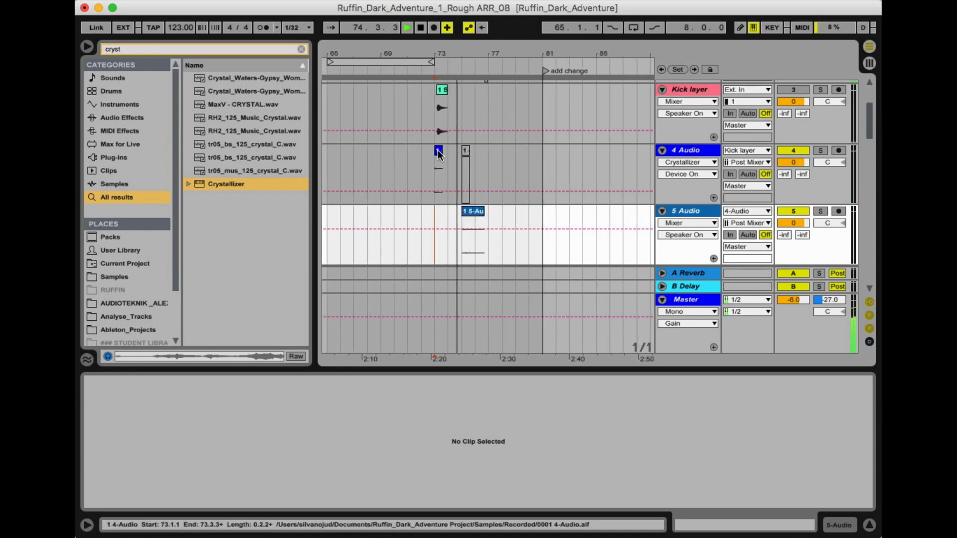
Duplicate the 4-Audio clip at bar 73 to bar 79 on the same track
click(437, 150)
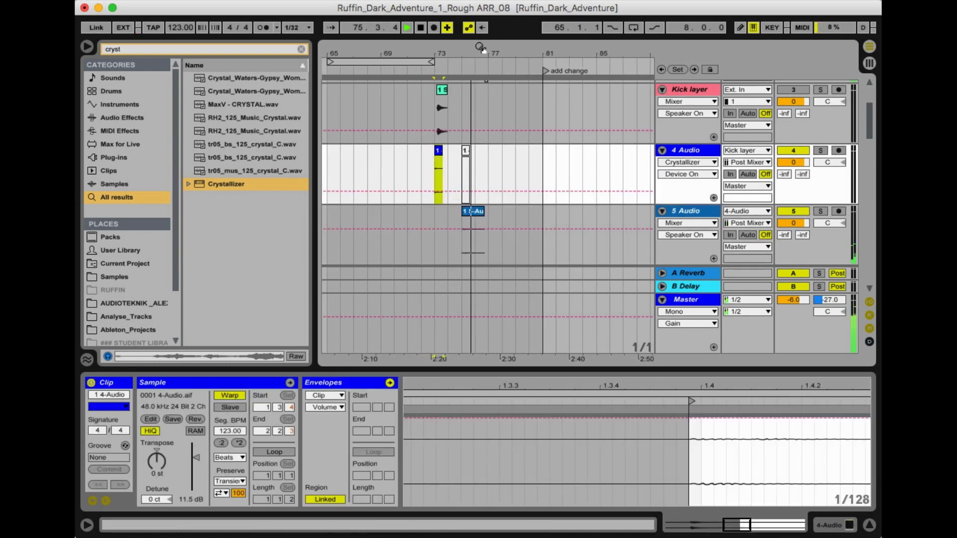
drag(479, 54, 479, 37)
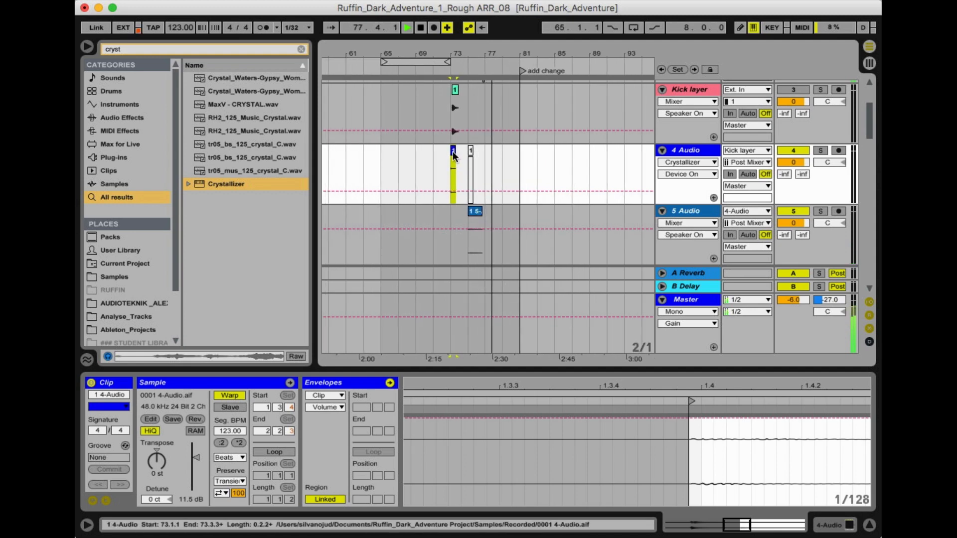
drag(452, 151, 507, 158)
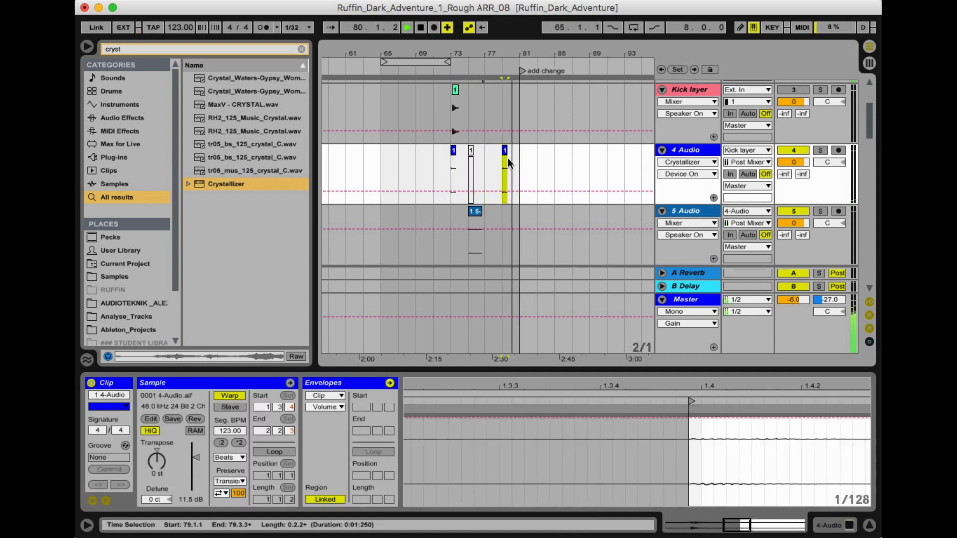
Rename the 5 Audio track as Transition sfx and the 4 Audio track as EFX
drag(494, 54, 495, 13)
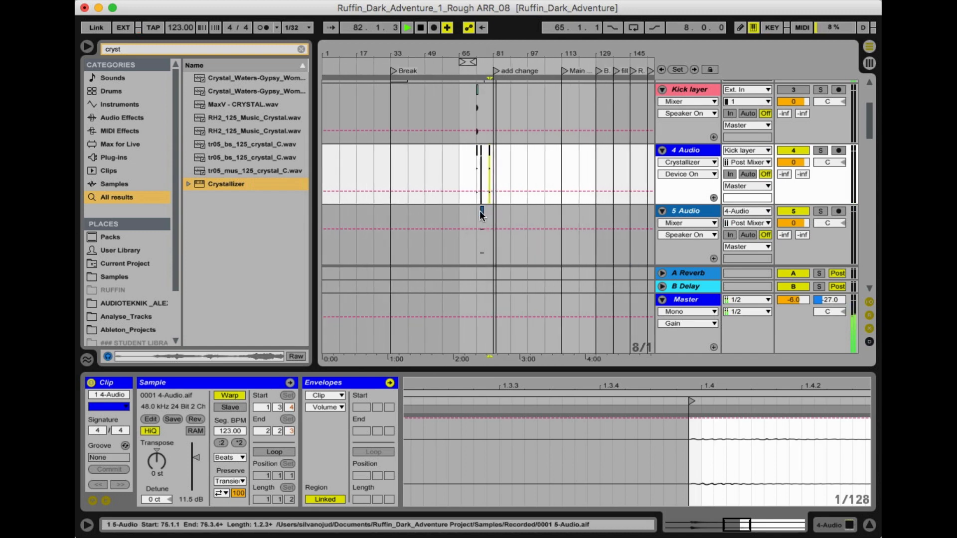
click(482, 212)
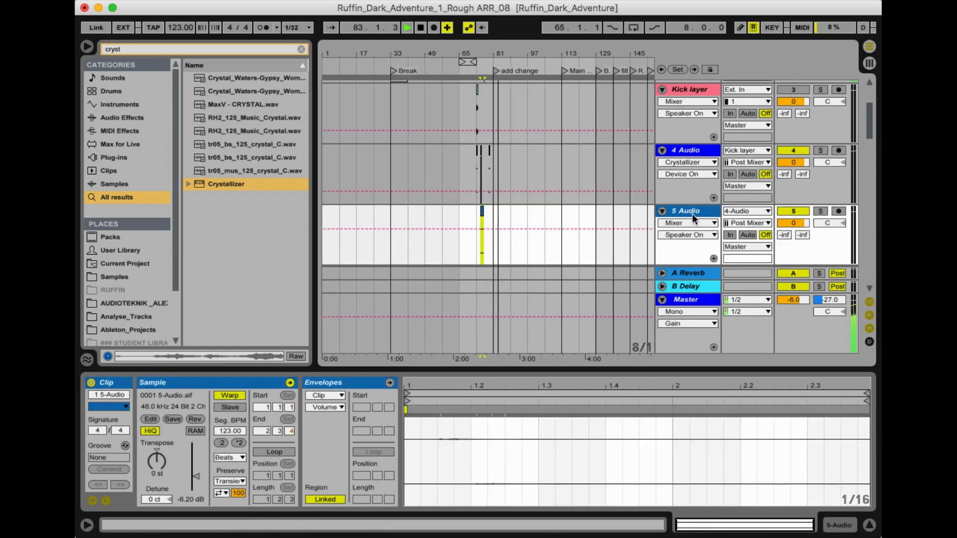
key(super+r)
text(Tran)
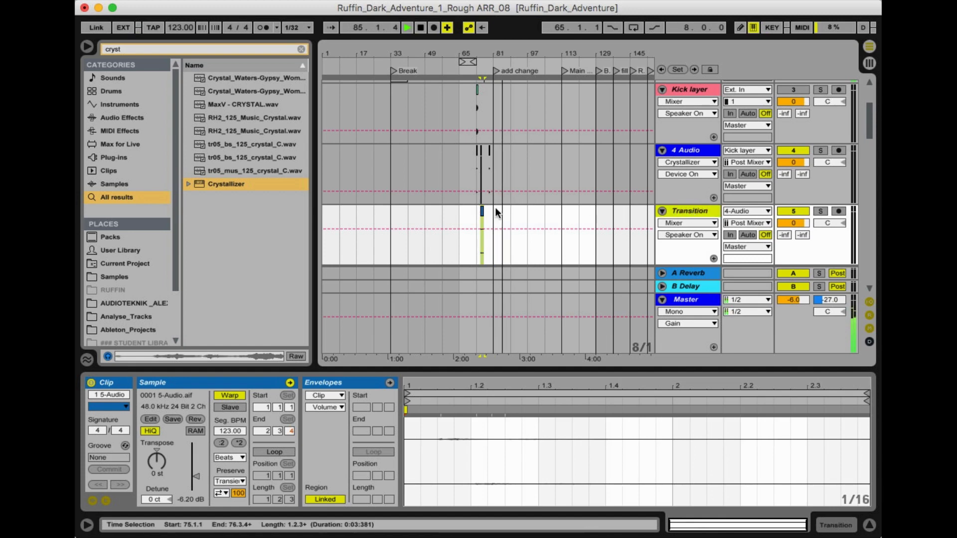
drag(467, 53, 426, 50)
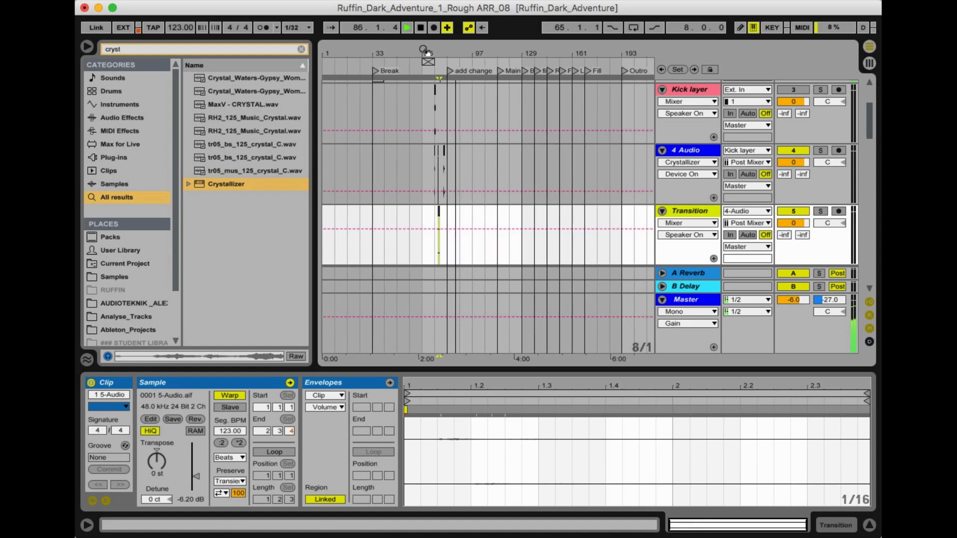
key(super+r)
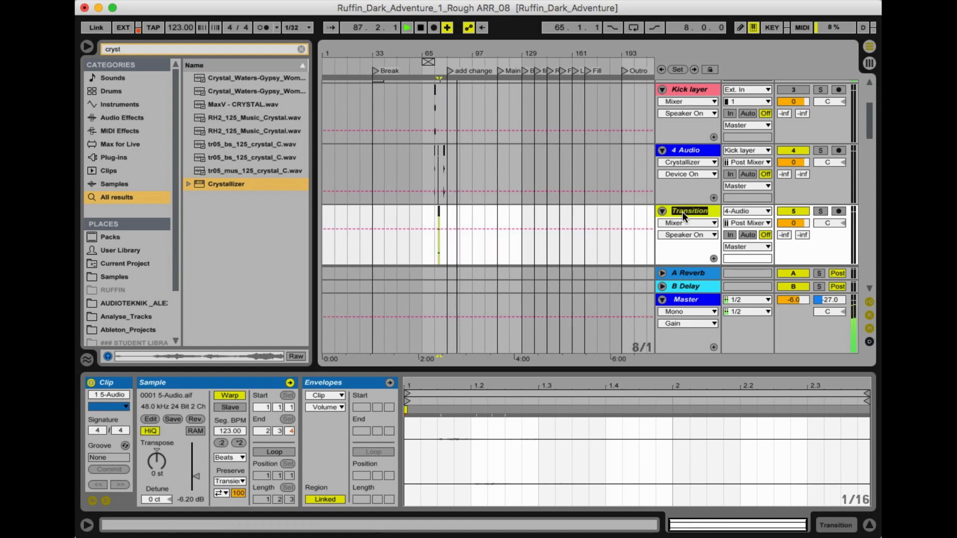
text(Transition sfx)
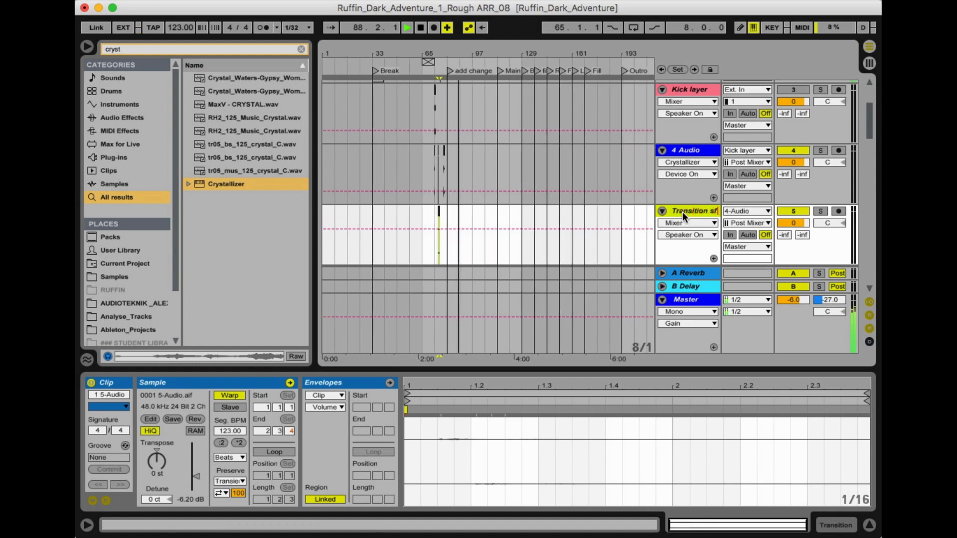
key(Return)
click(691, 148)
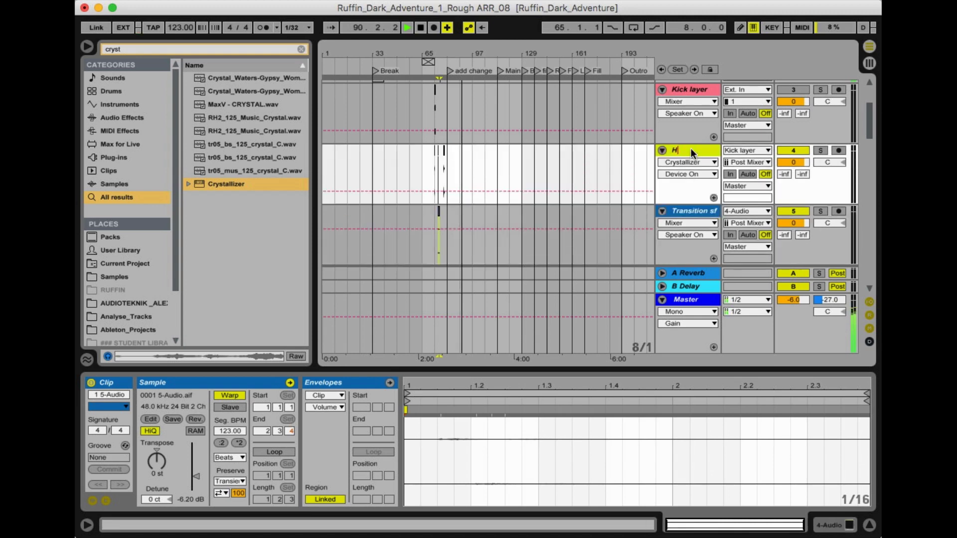
key(BackSpace)
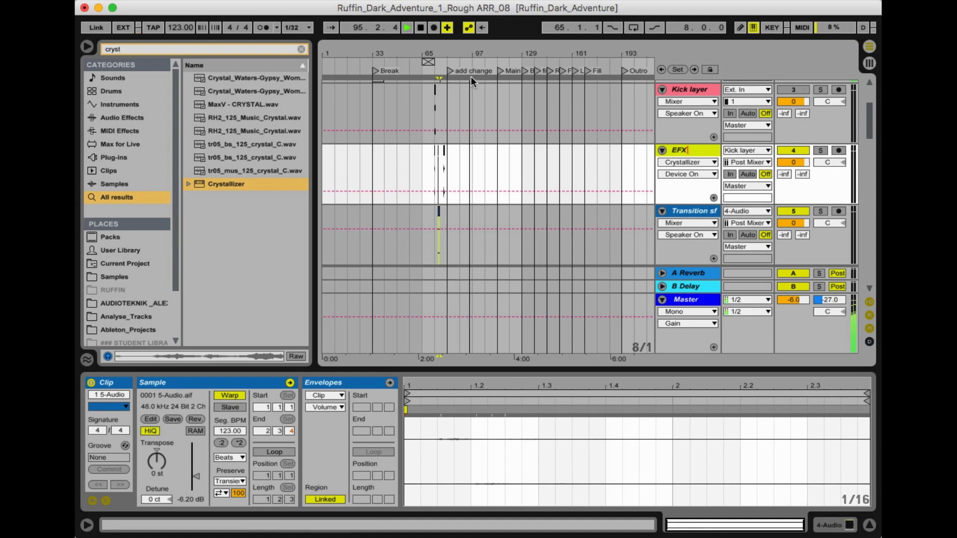
Add a locator at bar 97 and name it "add change"
drag(469, 52, 471, 54)
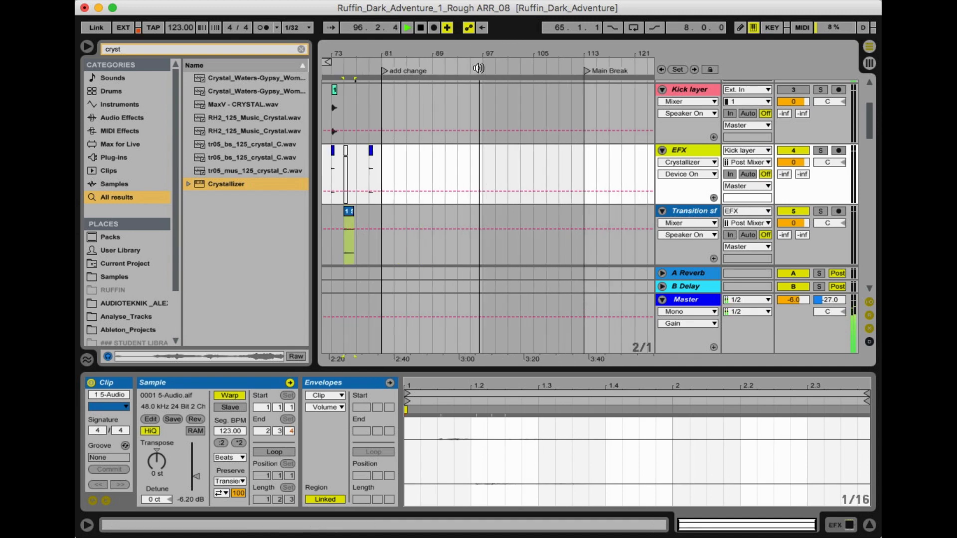
right_click(480, 68)
click(492, 101)
text(a)
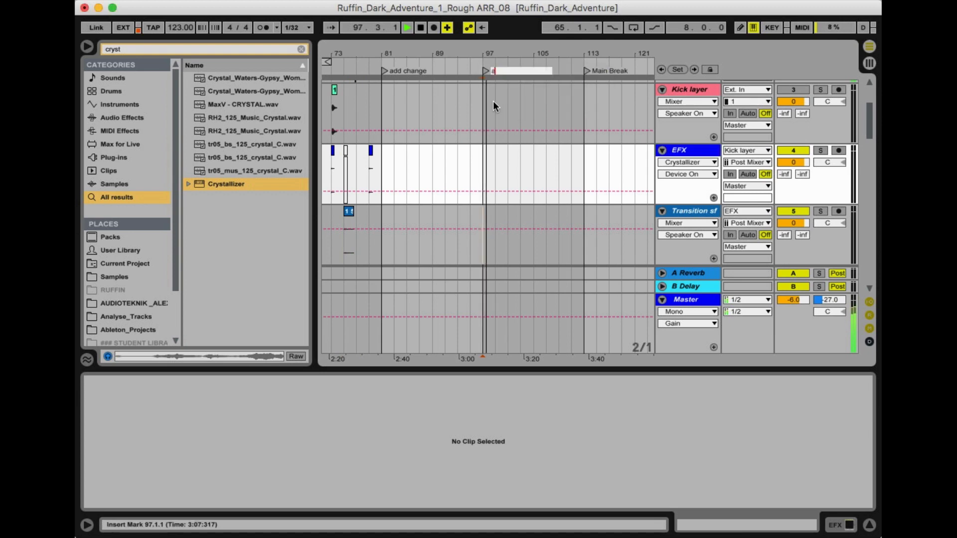
text(dd charge)
key(Return)
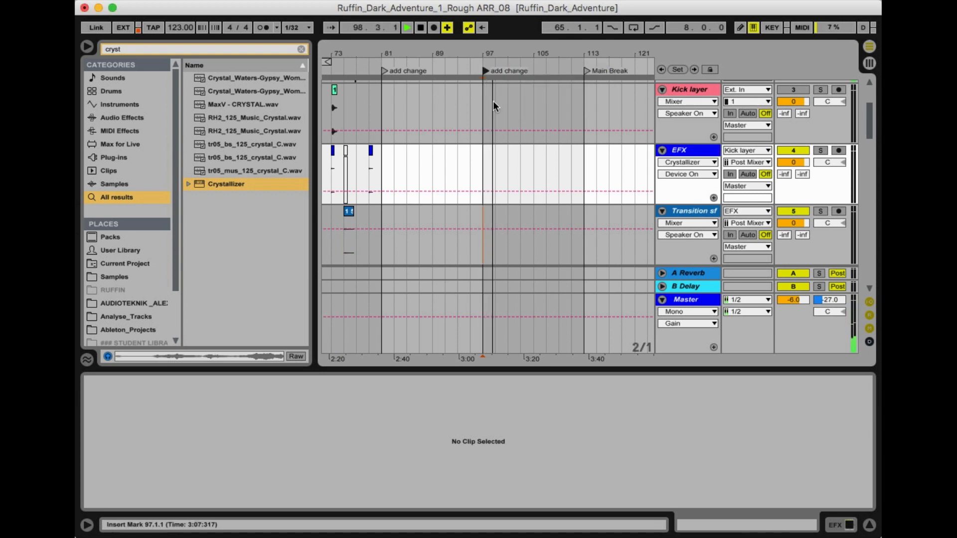
Compare playback with the Texture track muted and unmuted, and inspect its two clips
drag(491, 55, 447, 51)
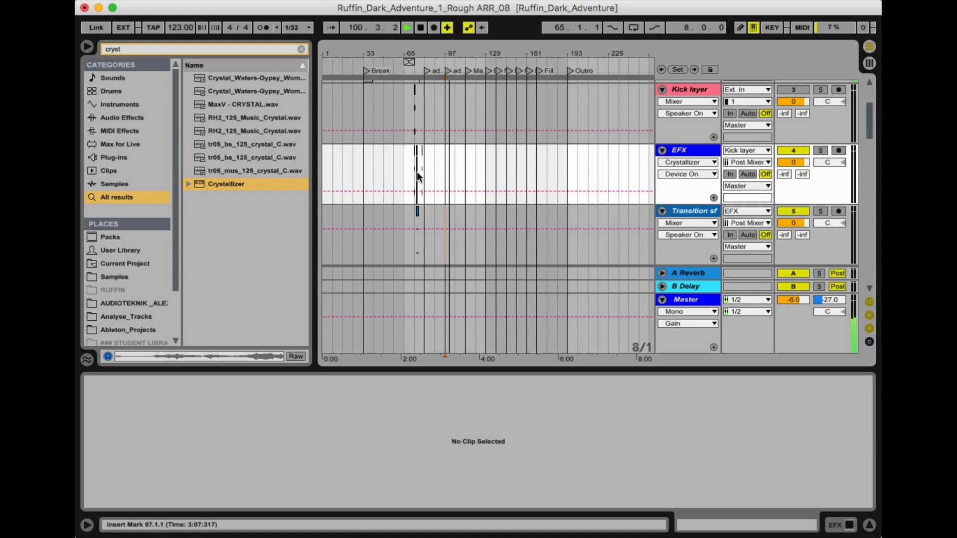
scroll(451, 174, down, 3)
scroll(452, 175, down, 10)
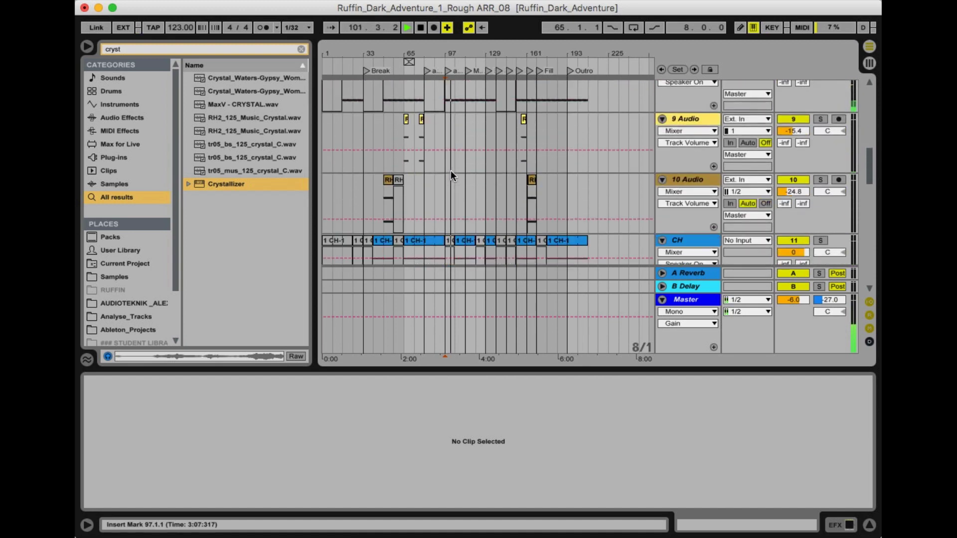
scroll(451, 170, down, 1)
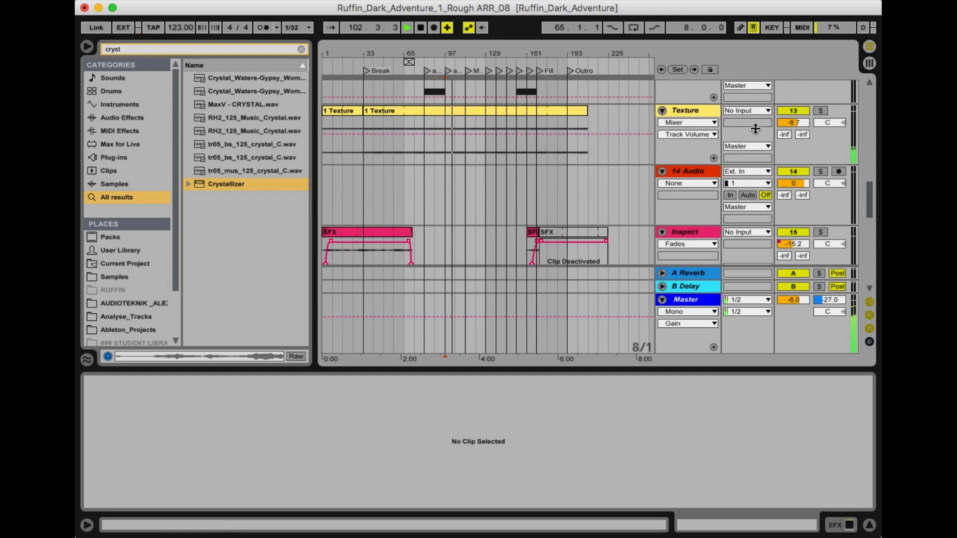
click(791, 111)
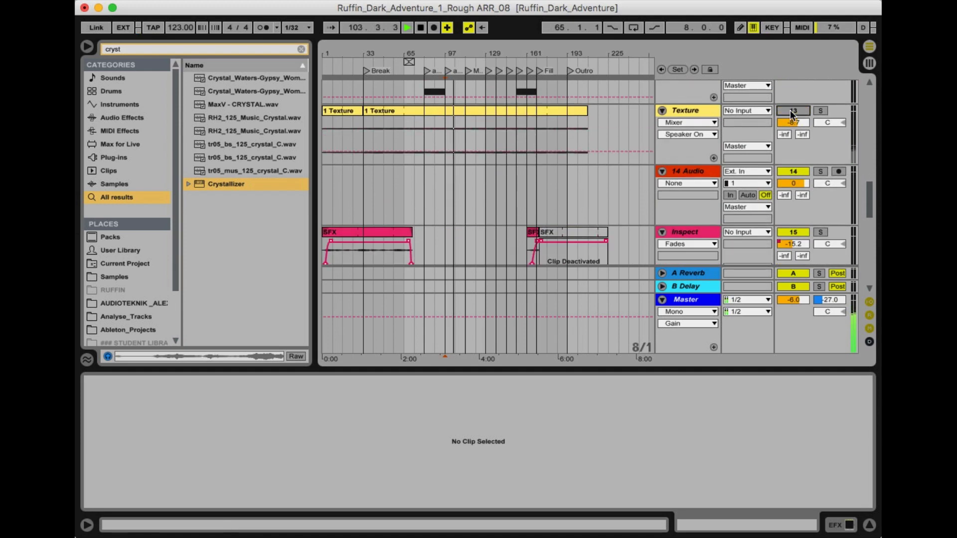
click(790, 110)
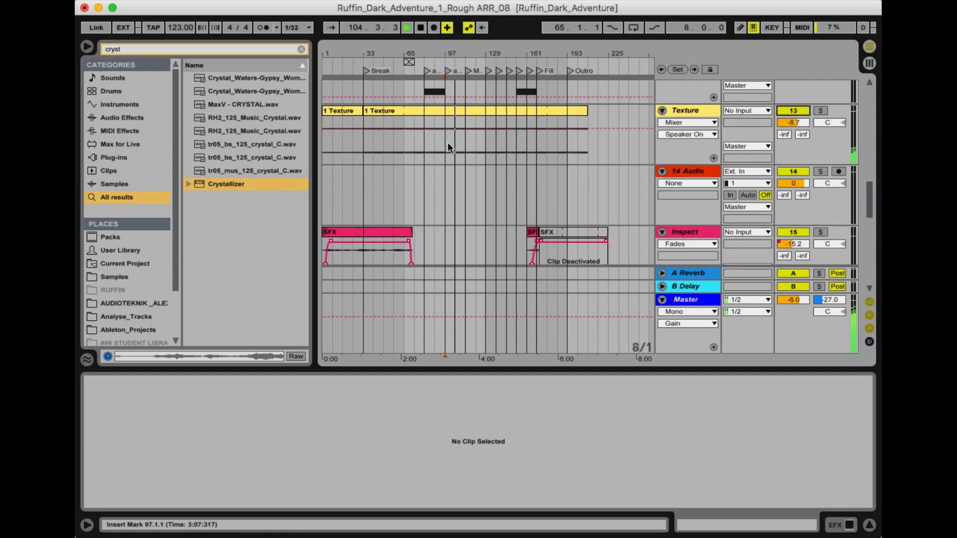
click(438, 112)
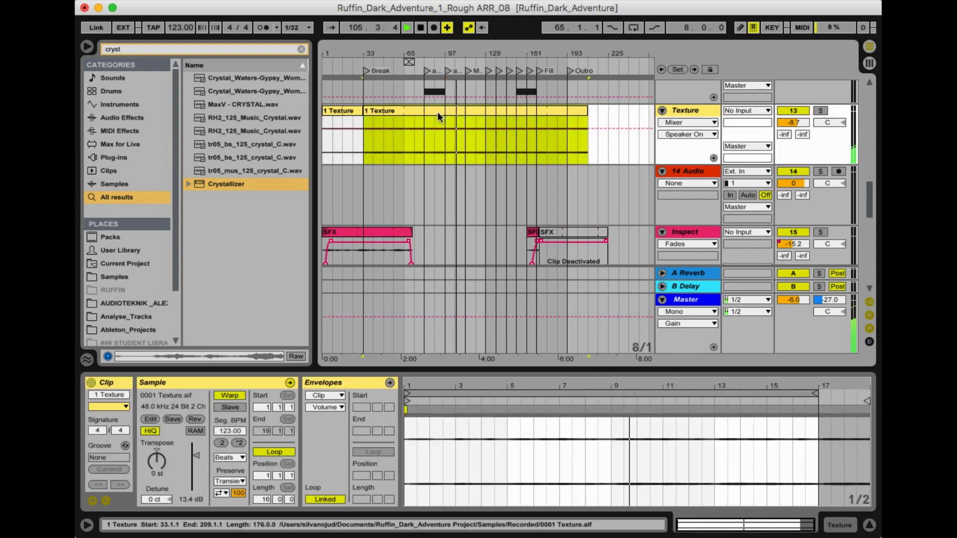
click(345, 113)
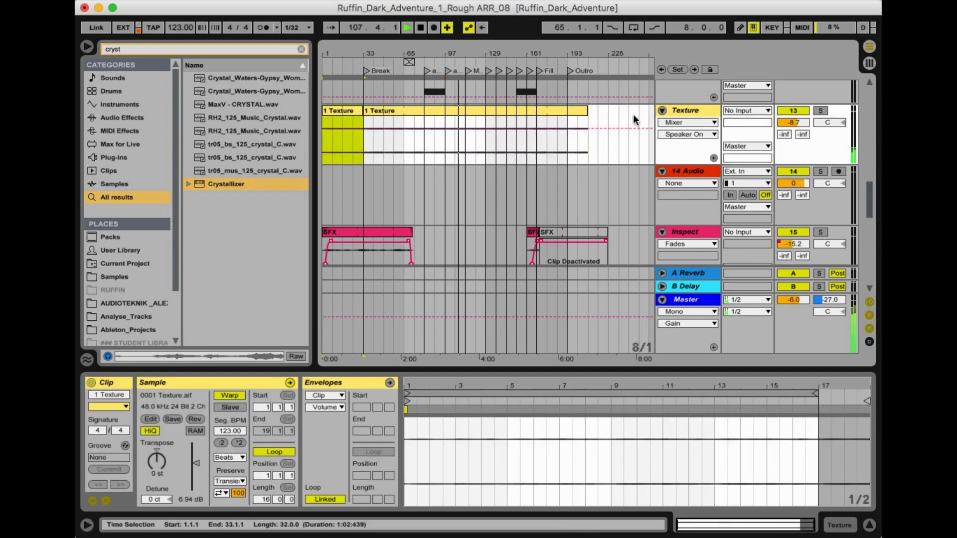
Look over the arrangement's other tracks and save the project
scroll(441, 162, up, 5)
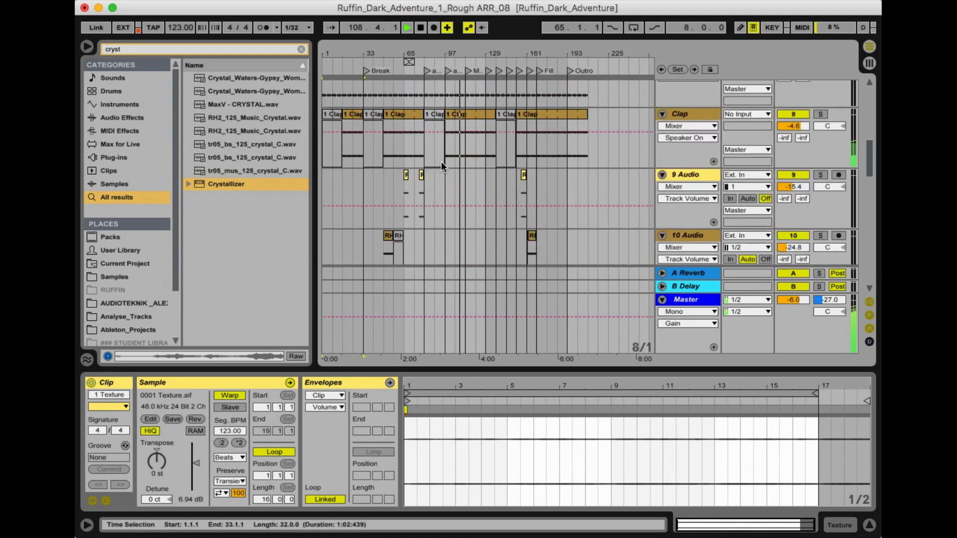
scroll(441, 162, down, 5)
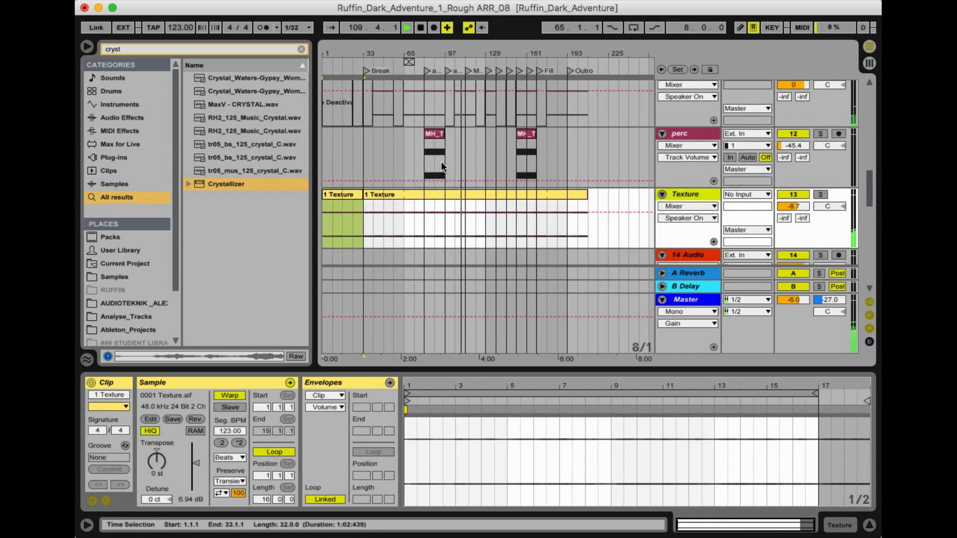
scroll(442, 162, down, 5)
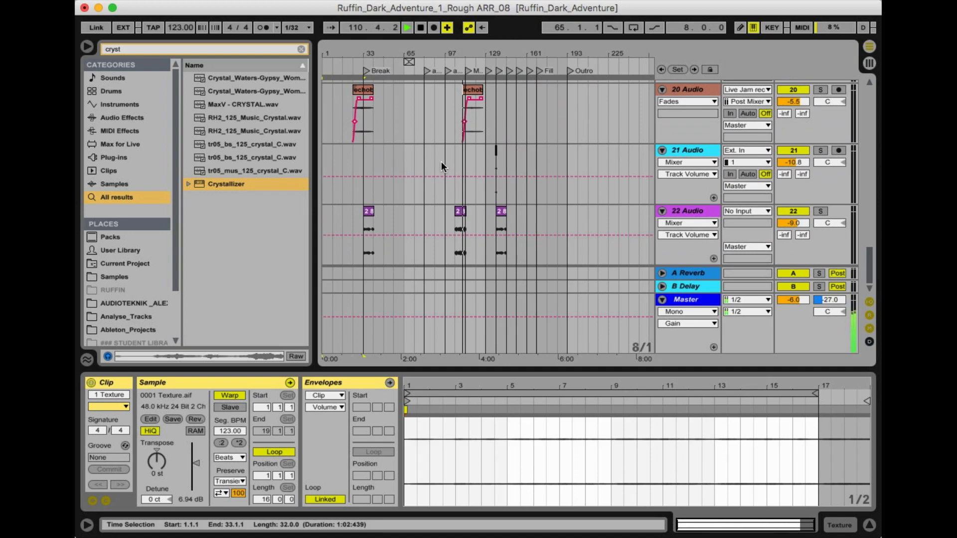
scroll(441, 162, up, 8)
scroll(441, 161, up, 6)
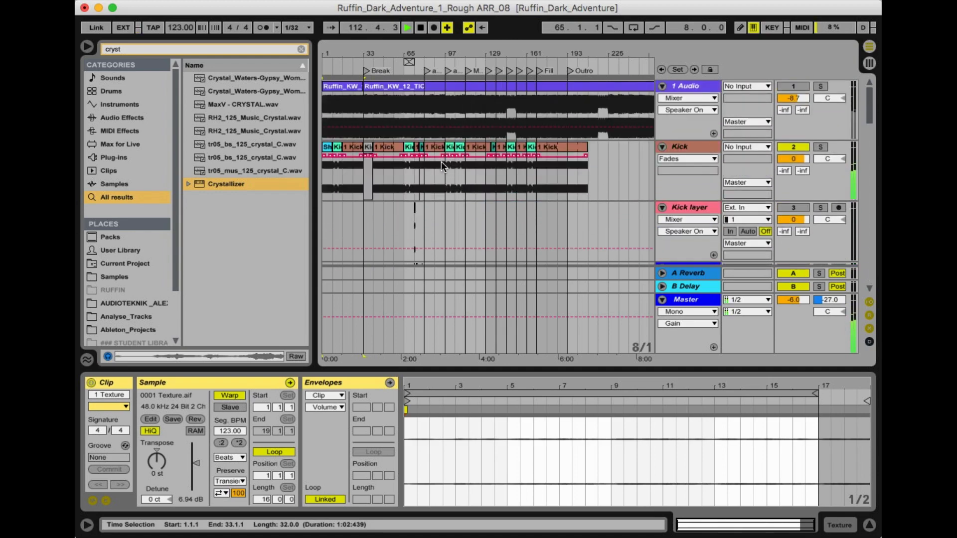
key(super+s)
Review the tracks from Kick layer down to 20 Audio, examining how their clips are layered along the arrangement
scroll(457, 203, down, 12)
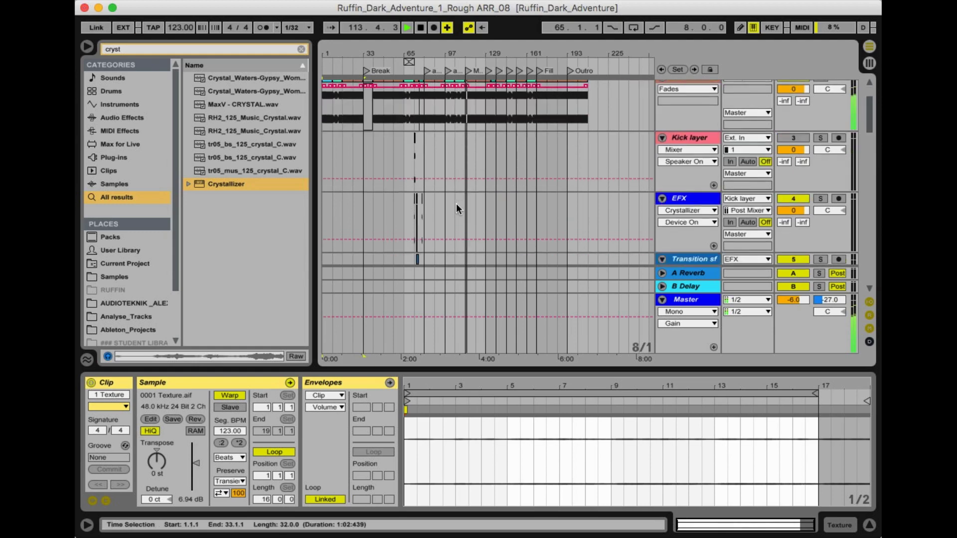
scroll(456, 203, down, 1)
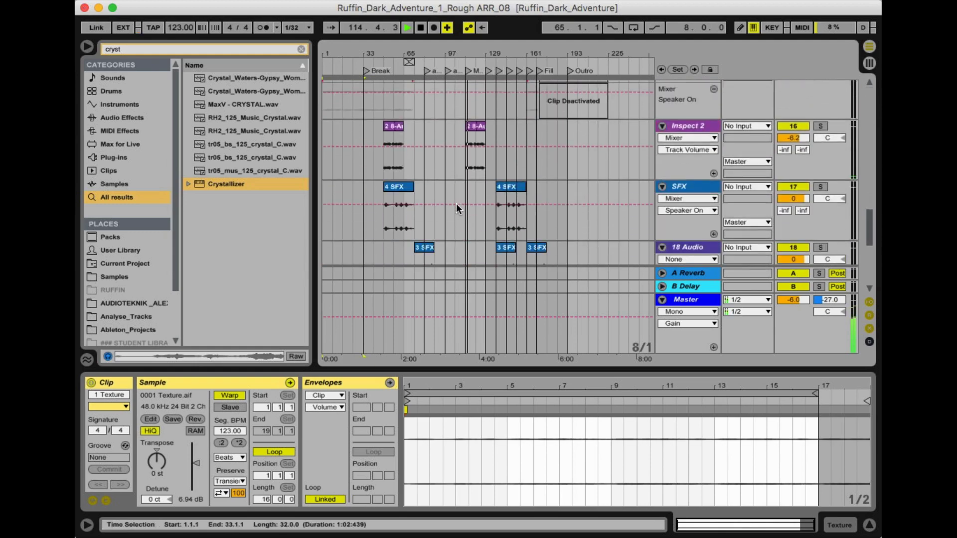
scroll(457, 203, down, 4)
scroll(456, 203, up, 4)
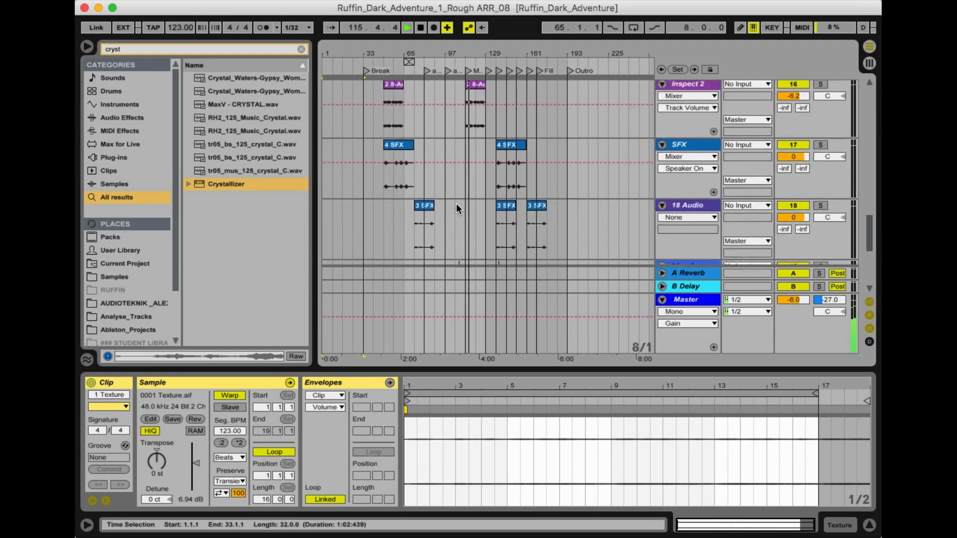
scroll(456, 203, down, 6)
scroll(456, 203, up, 2)
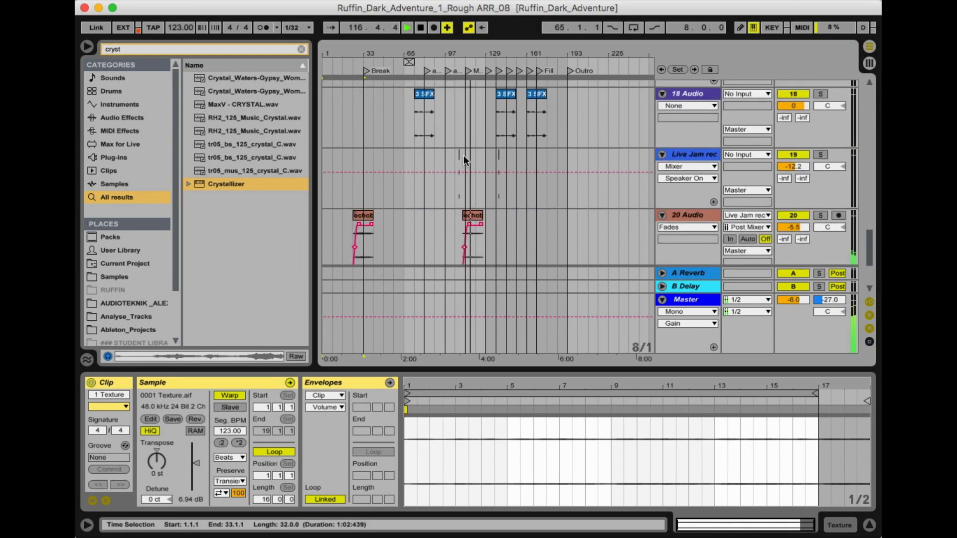
scroll(464, 155, up, 6)
scroll(464, 154, up, 2)
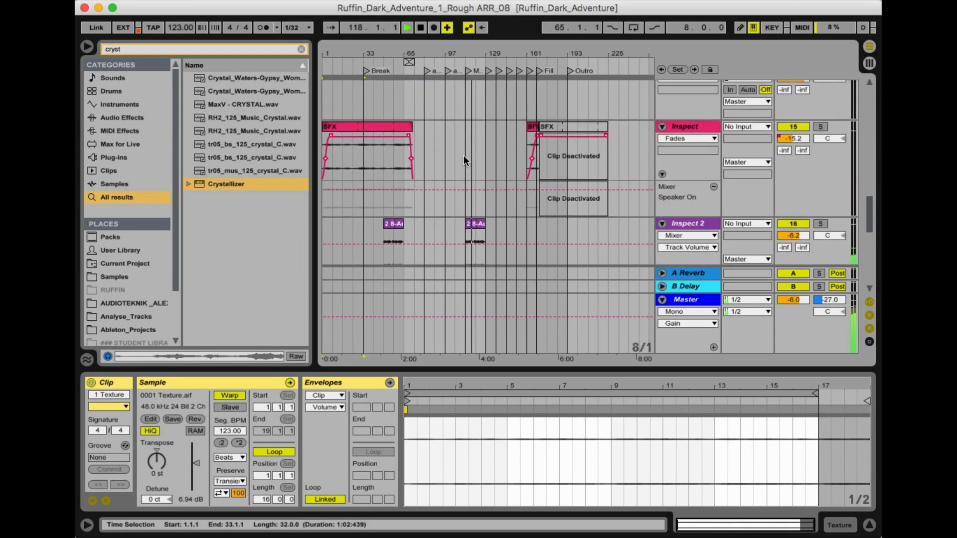
scroll(464, 155, up, 5)
scroll(463, 155, up, 5)
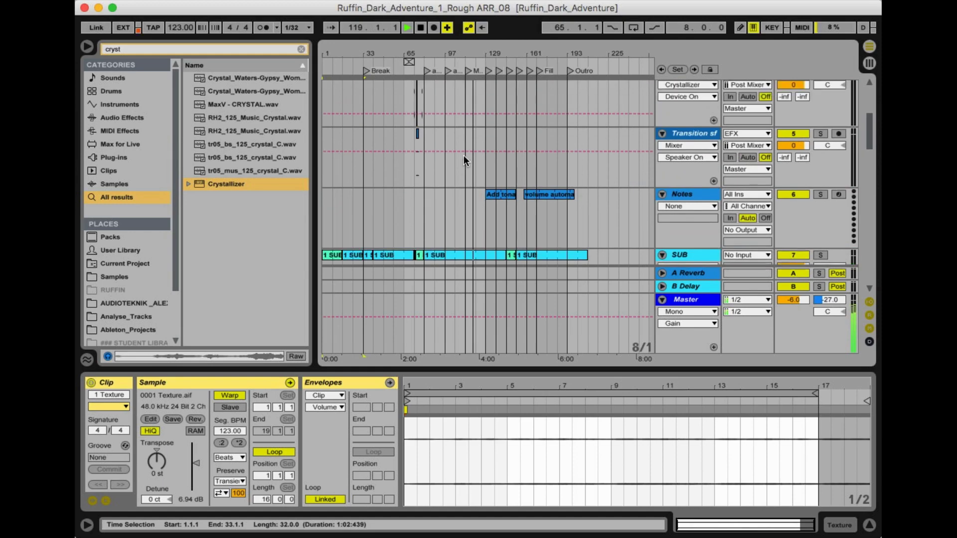
scroll(463, 154, down, 4)
scroll(464, 159, down, 3)
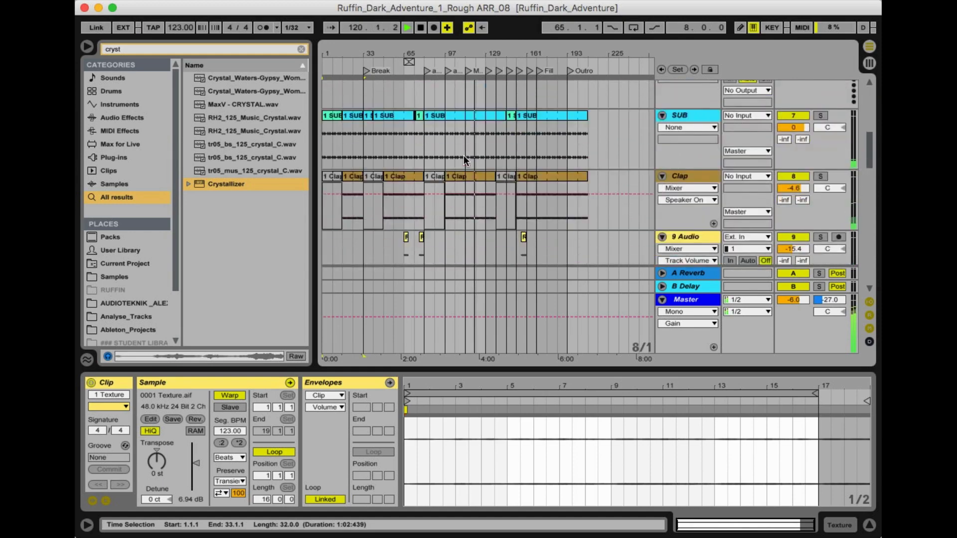
Deactivate the CH clip at the start of the Main Break, from bar 113 to 121
scroll(468, 153, down, 4)
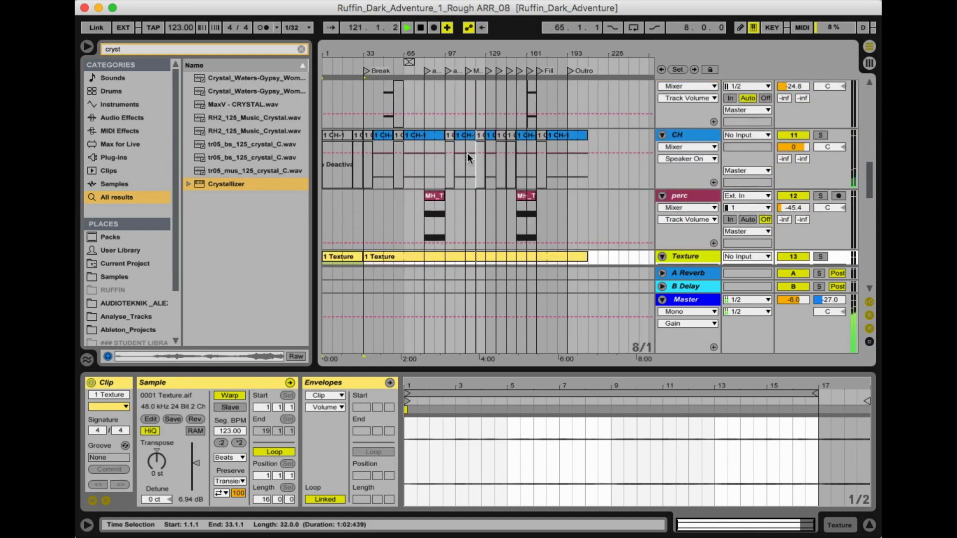
drag(475, 51, 473, 71)
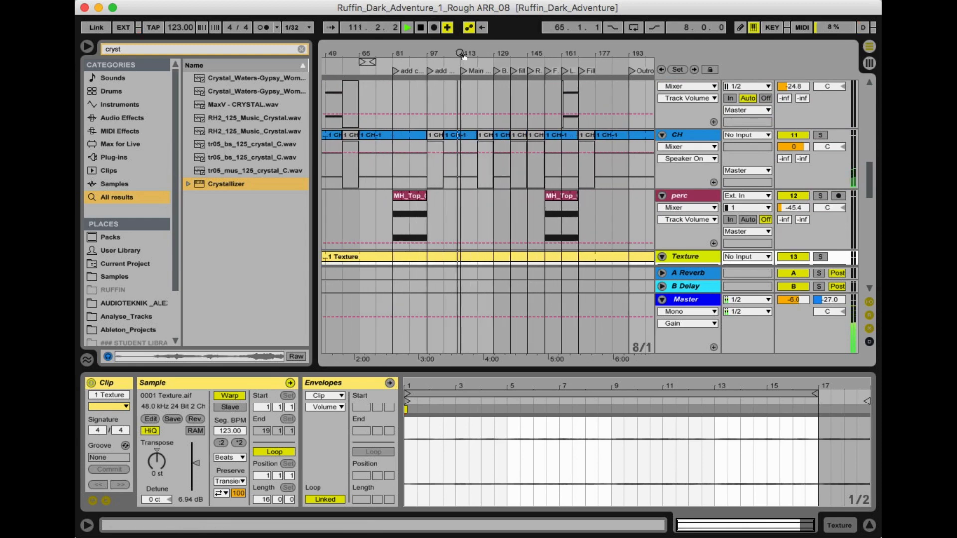
drag(464, 56, 461, 170)
click(462, 169)
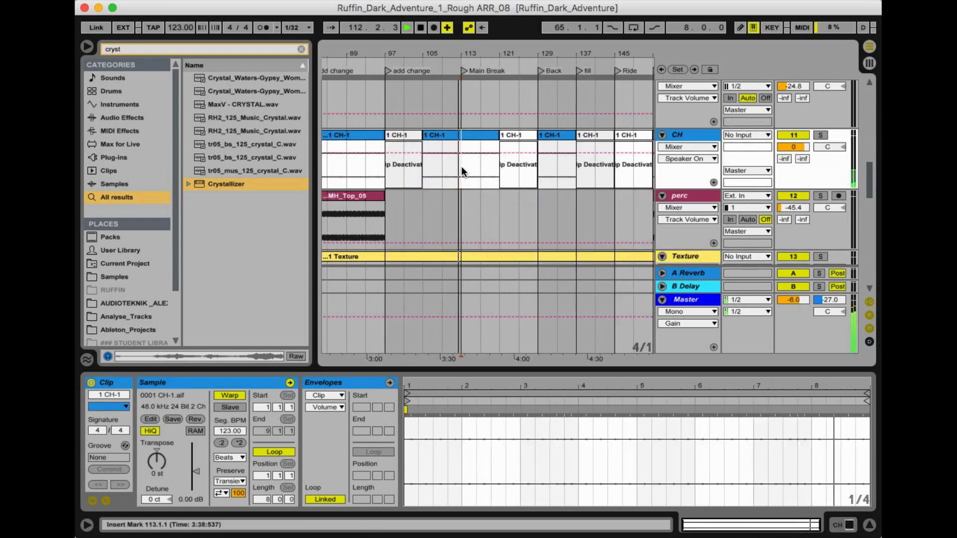
click(478, 134)
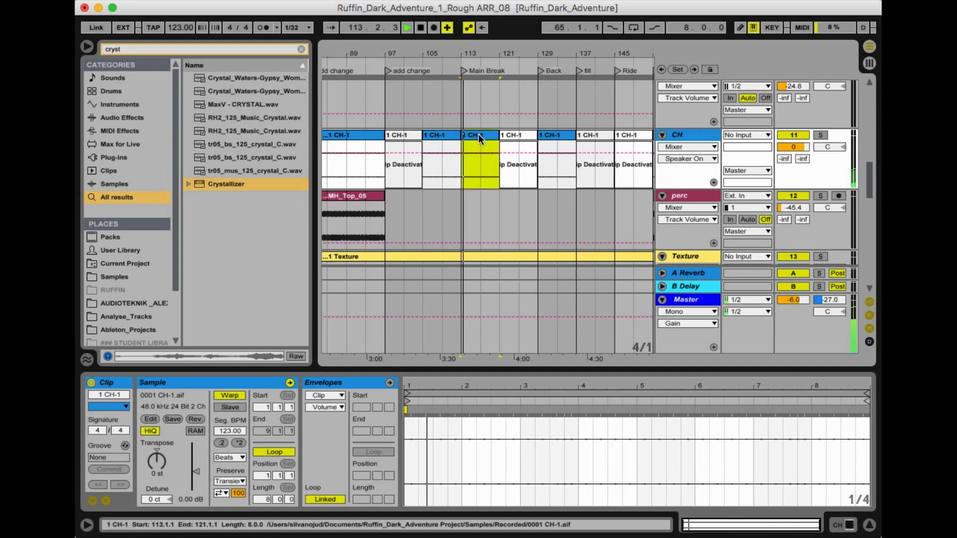
key(0)
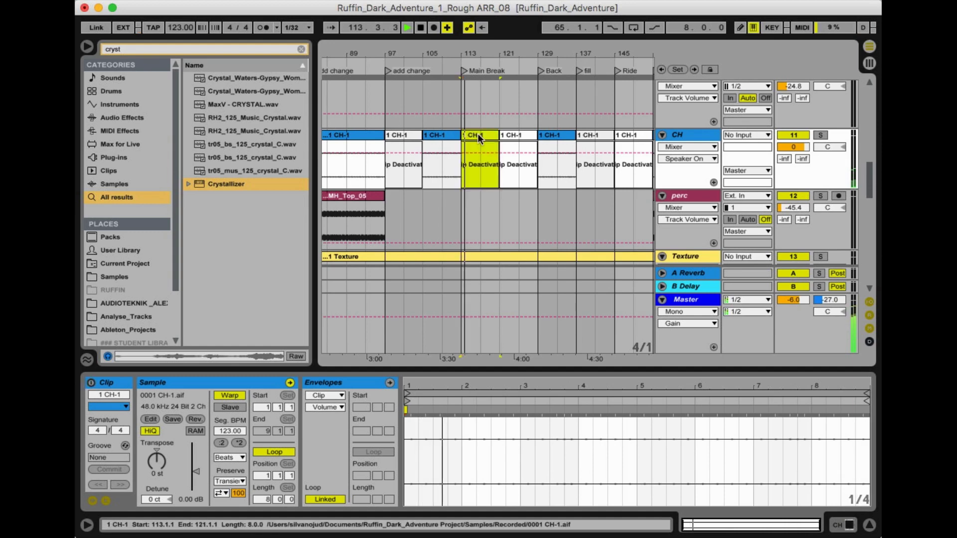
Split off bars 113 to 121 of the Clap clip, deactivate that section and play the transition into the Main Break
click(450, 67)
scroll(474, 214, down, 3)
scroll(473, 215, up, 6)
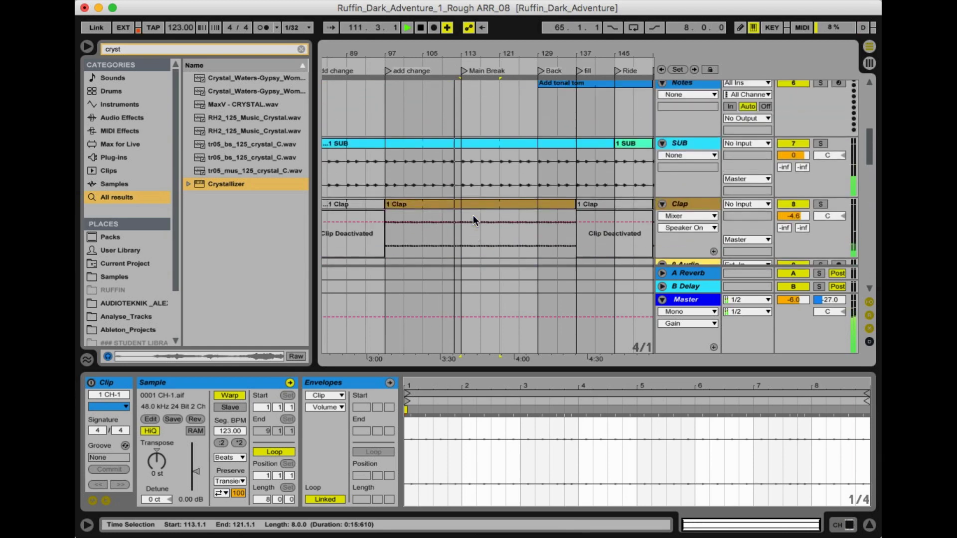
click(459, 222)
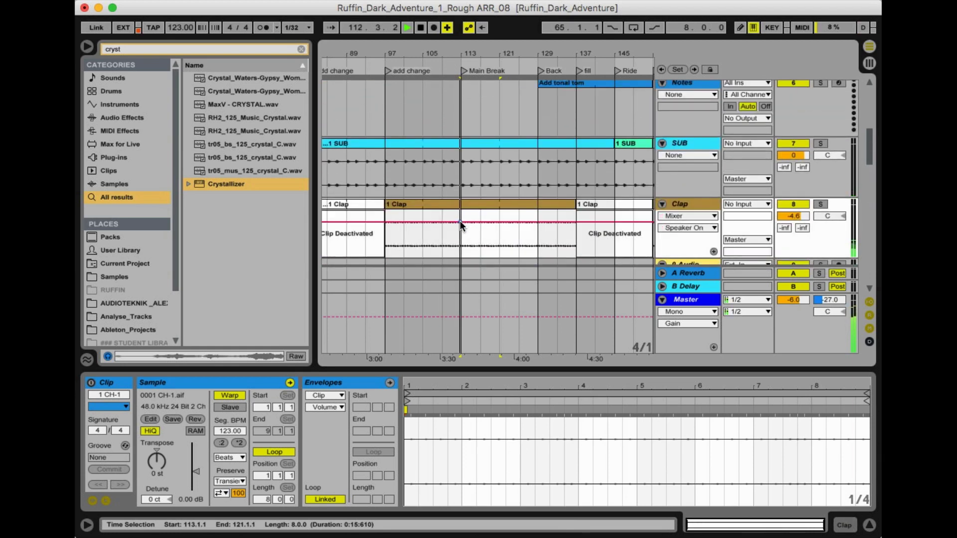
drag(462, 213, 495, 216)
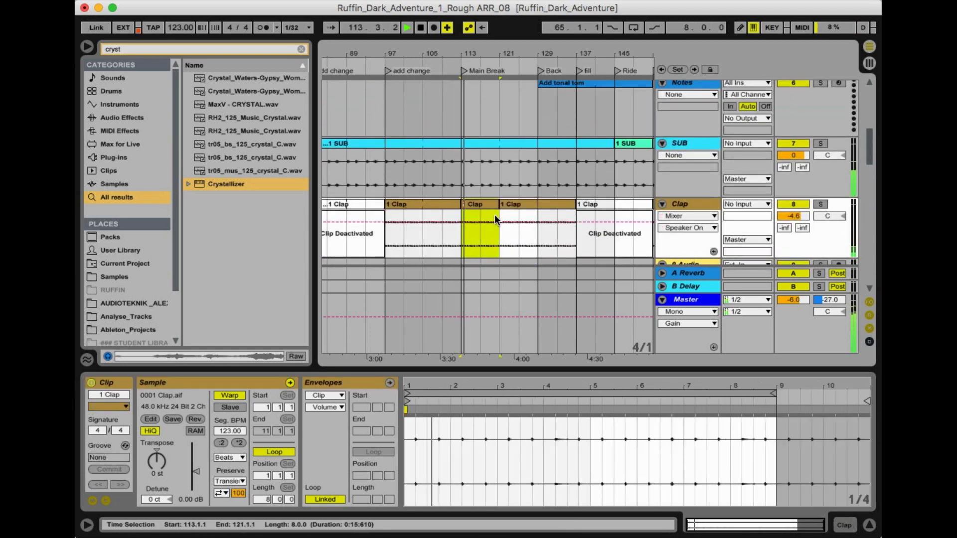
key(0)
click(455, 64)
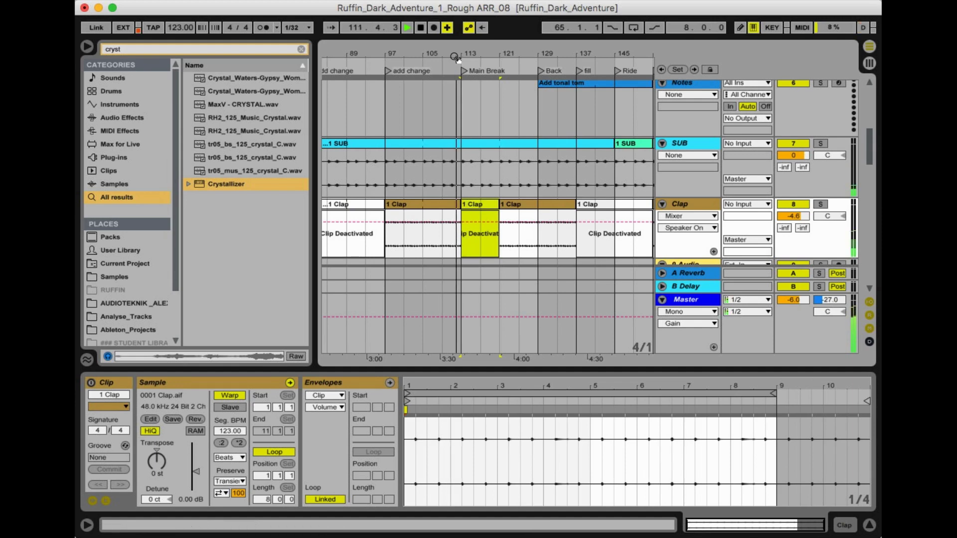
drag(455, 57, 456, 80)
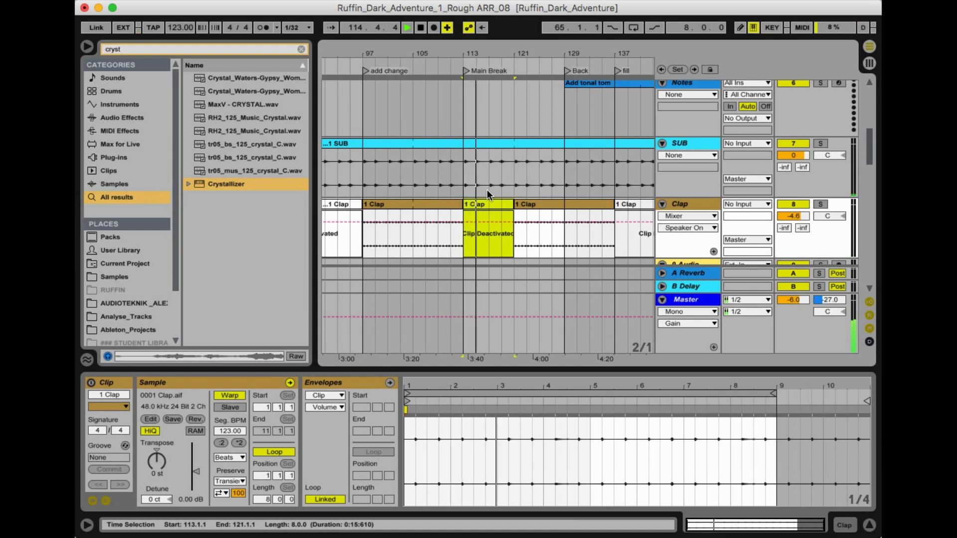
Save the Live Set as a new version named Ruffin_Dark_Adventure_1_Rough ARR_09
key(super+shift+s)
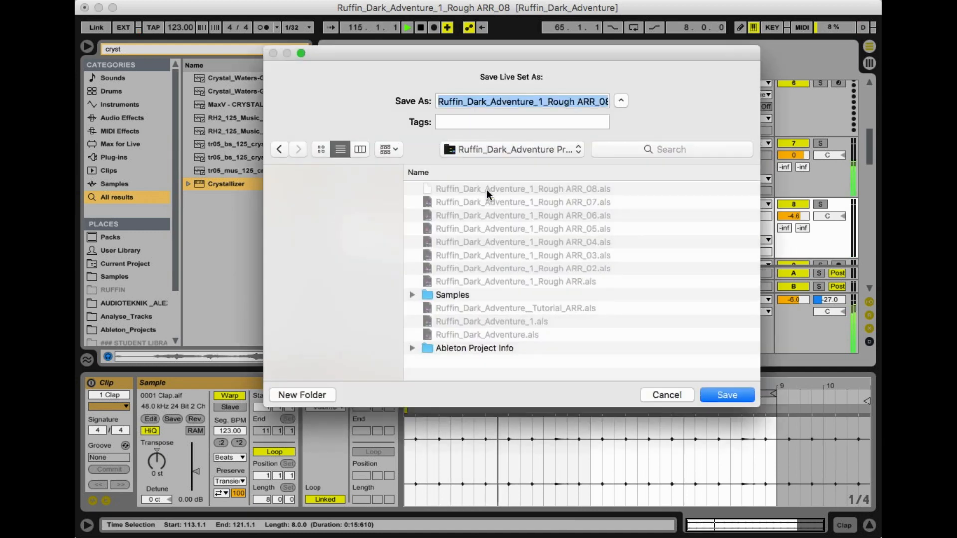
key(Right)
key(BackSpace)
text(9)
key(Return)
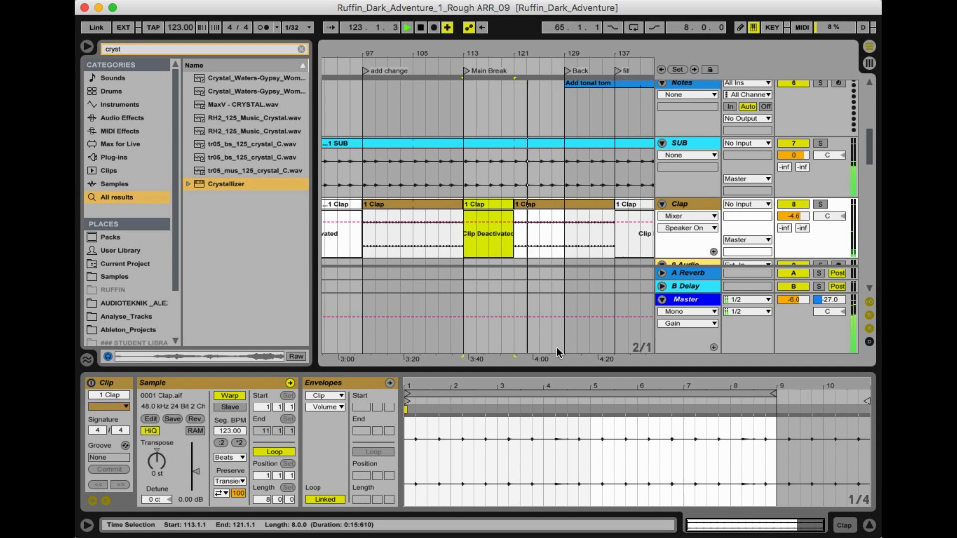
Try a copy of the Kick impact clip at bars 117 to 121 of the Kick track, audition it and undo the copy
scroll(532, 229, up, 5)
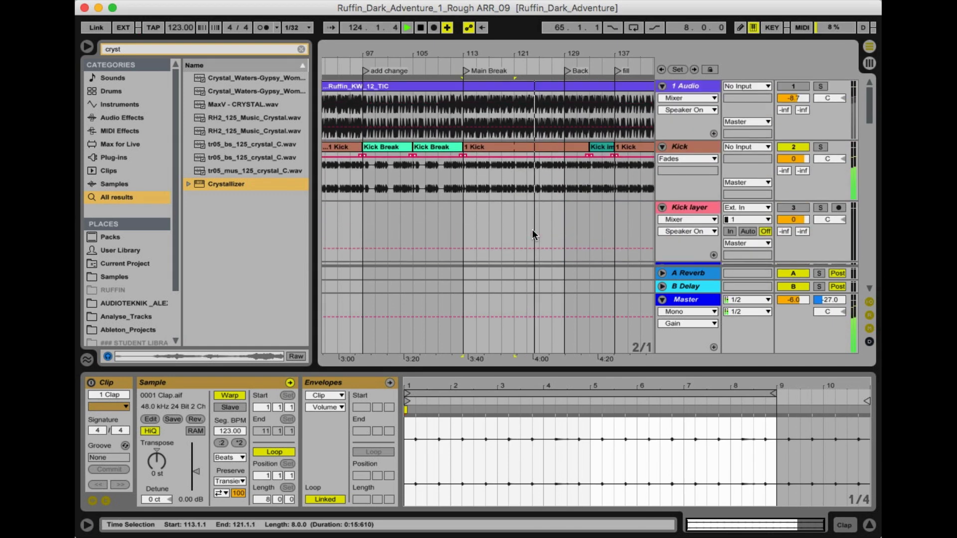
click(607, 151)
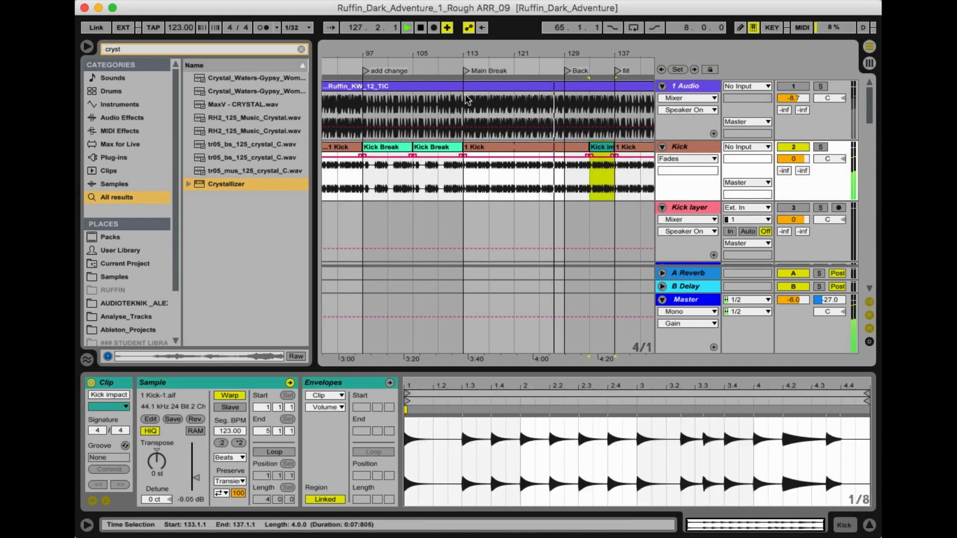
click(494, 66)
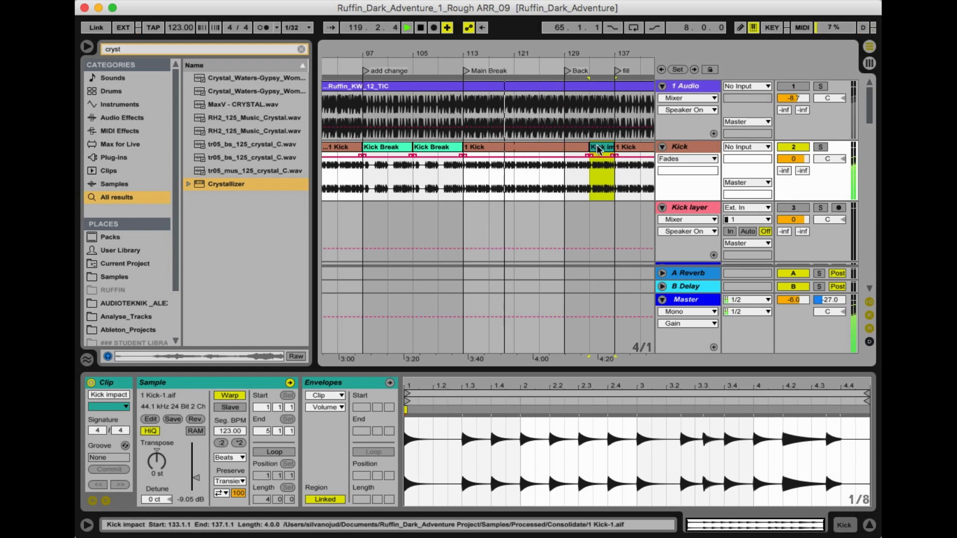
drag(598, 150, 501, 160)
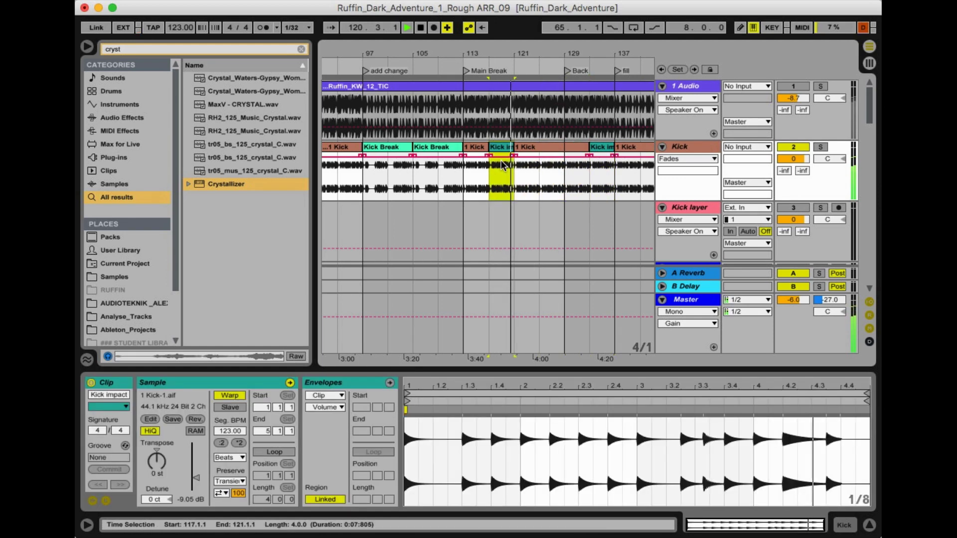
click(501, 65)
drag(506, 56, 506, 75)
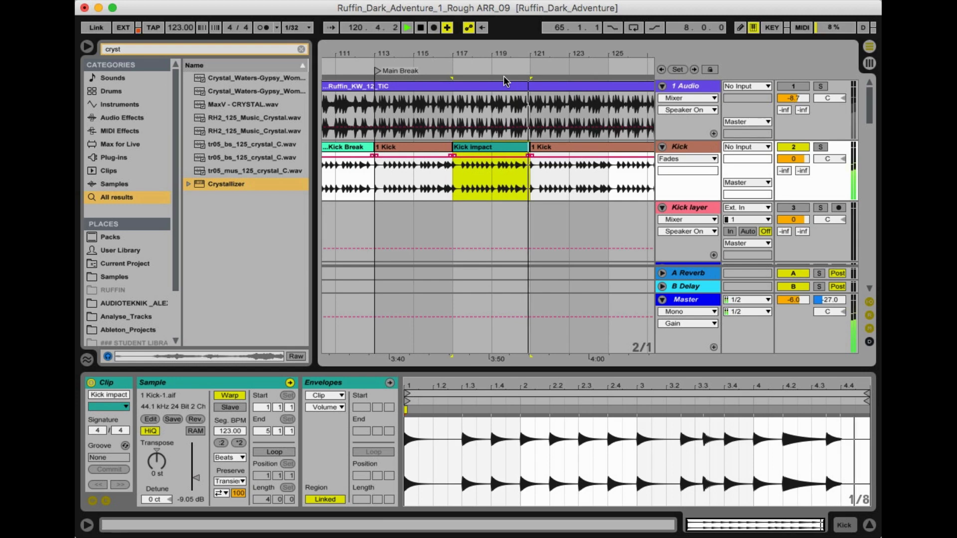
key(super+z)
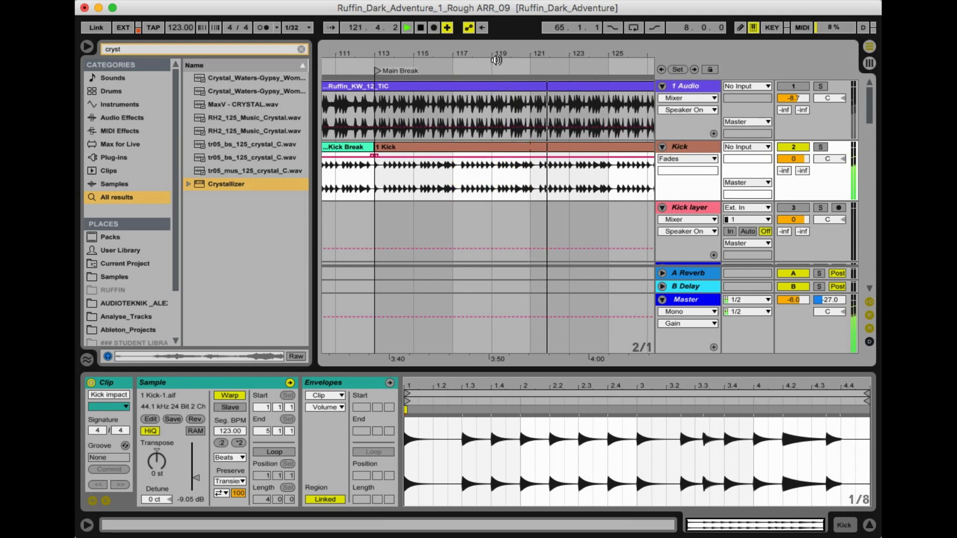
Play the Kick track from bar 117 and split the Kick clip at 121.1.1
key(space)
key(space)
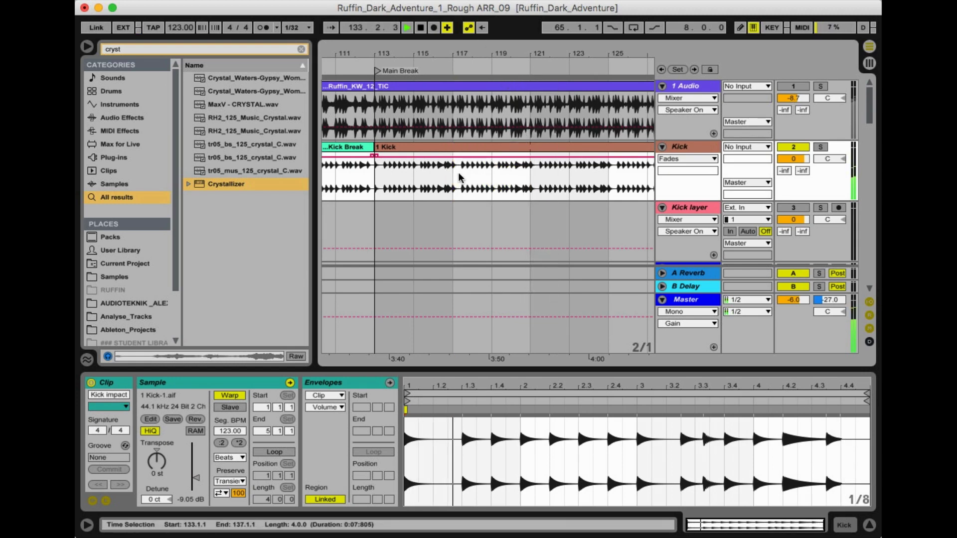
click(442, 175)
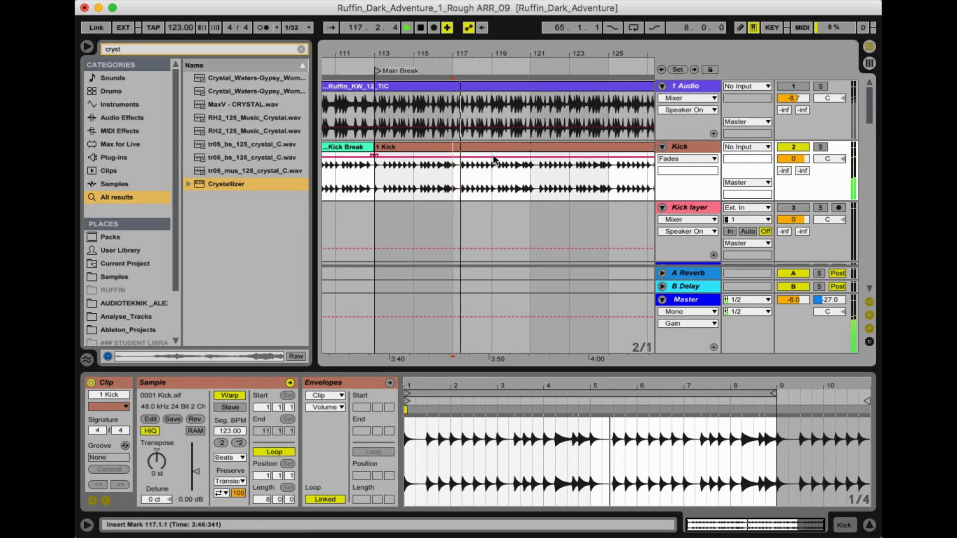
mouse_move(493, 51)
mouse_down()
mouse_move(493, 80)
mouse_move(489, 56)
mouse_up()
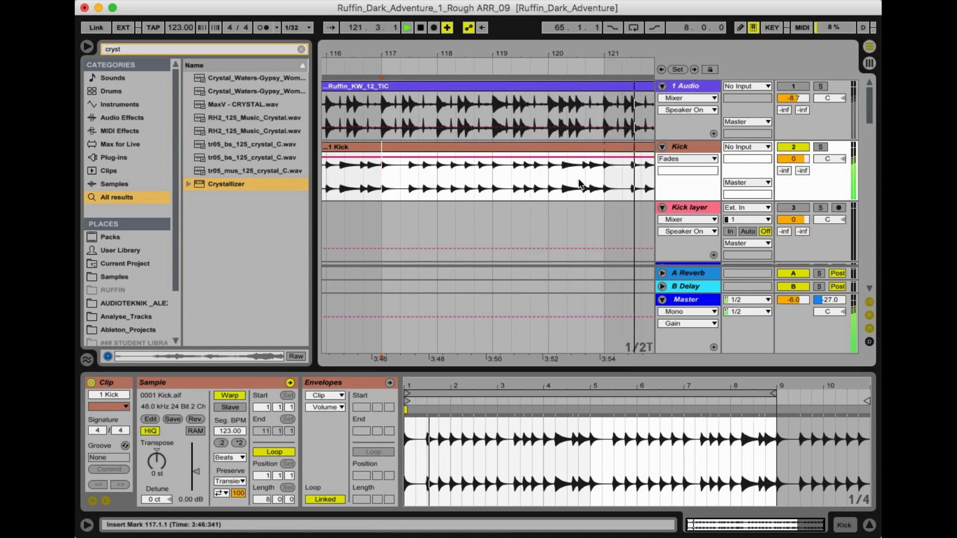
key(space)
click(603, 177)
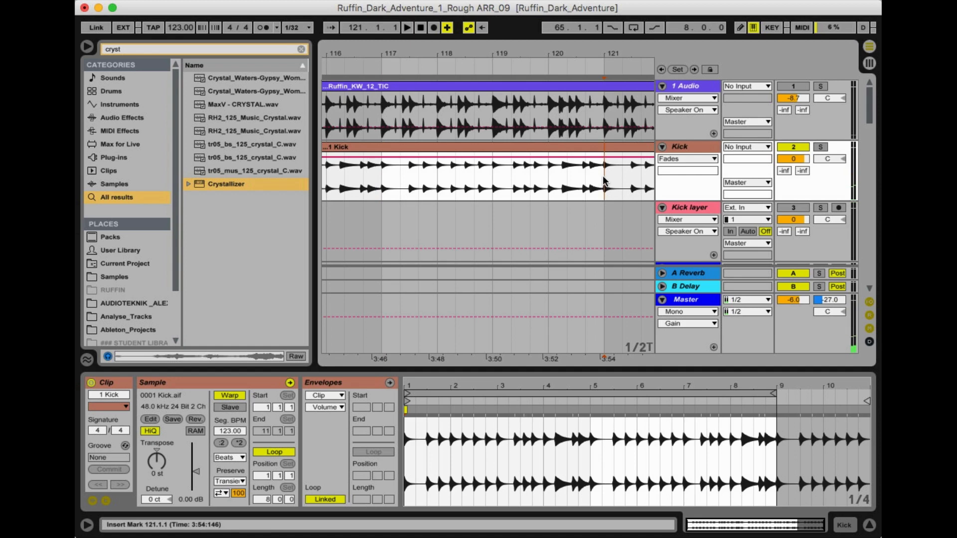
drag(613, 60, 613, 85)
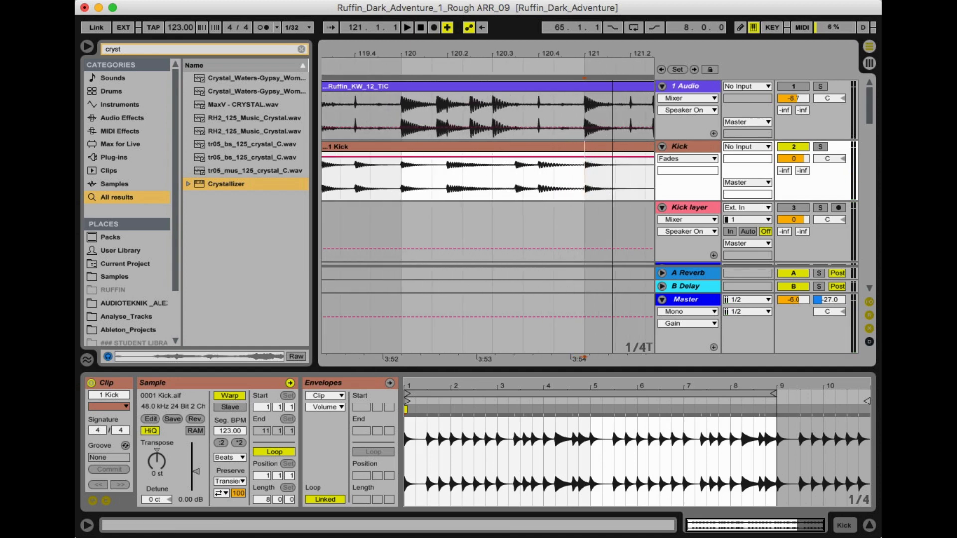
drag(614, 52, 613, 75)
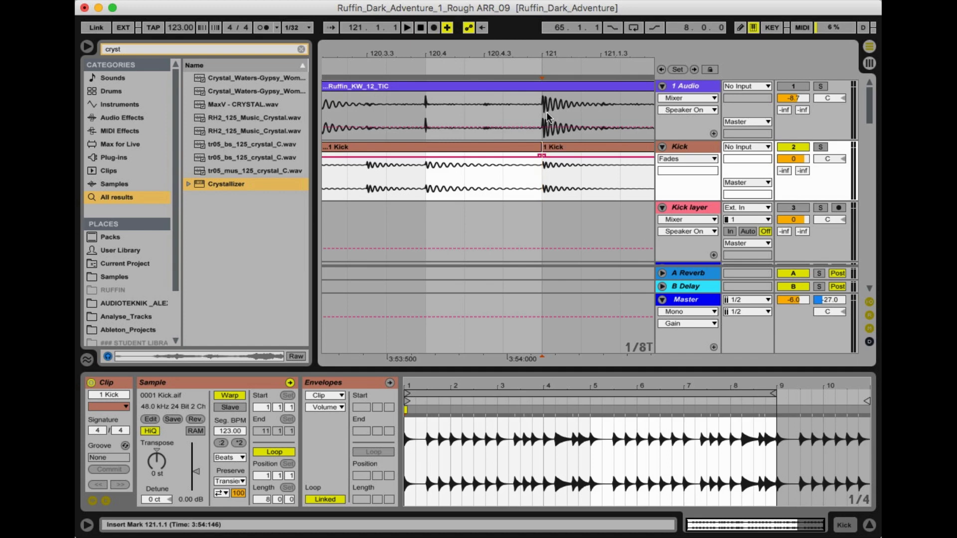
Split the Kick clip at 121.3.1 and deactivate the short section between 121.1.1 and 121.3.1
drag(548, 53, 549, 30)
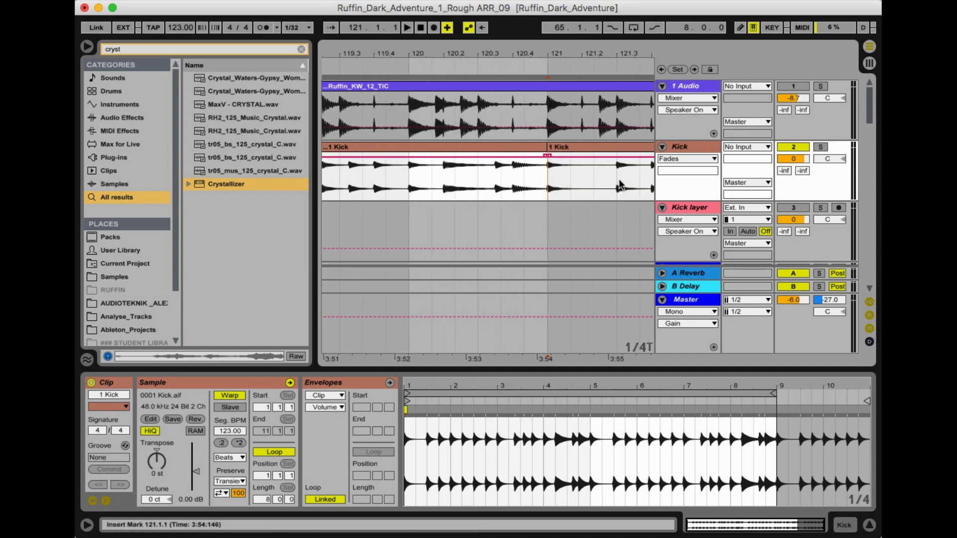
key(super+e)
click(585, 147)
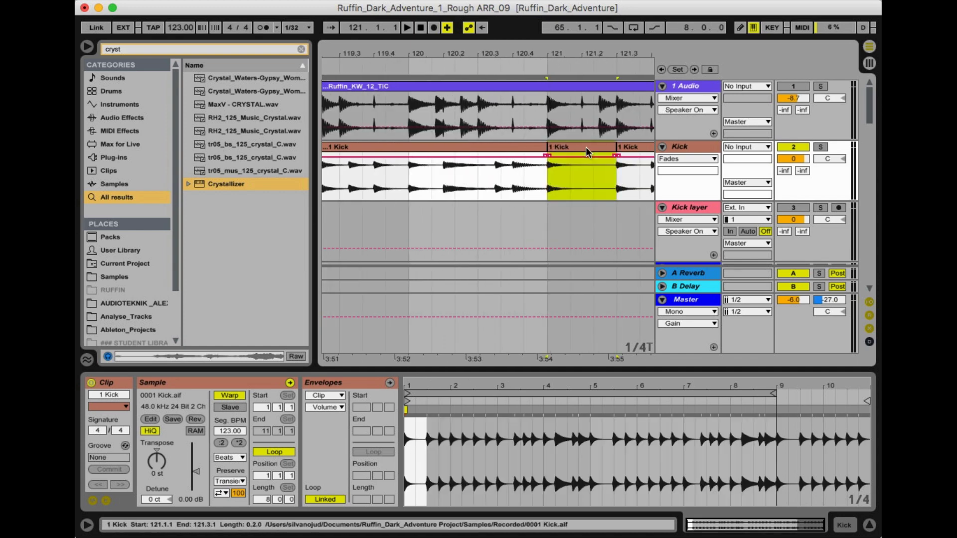
key(0)
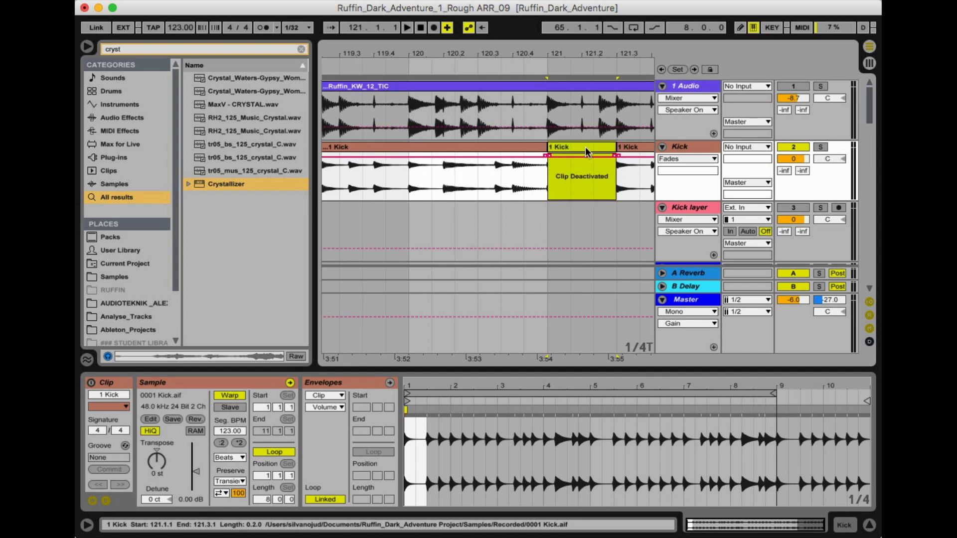
Lengthen the fade-out slightly on the Kick clip ending at bar 121 and audition the passage around the gap
click(546, 156)
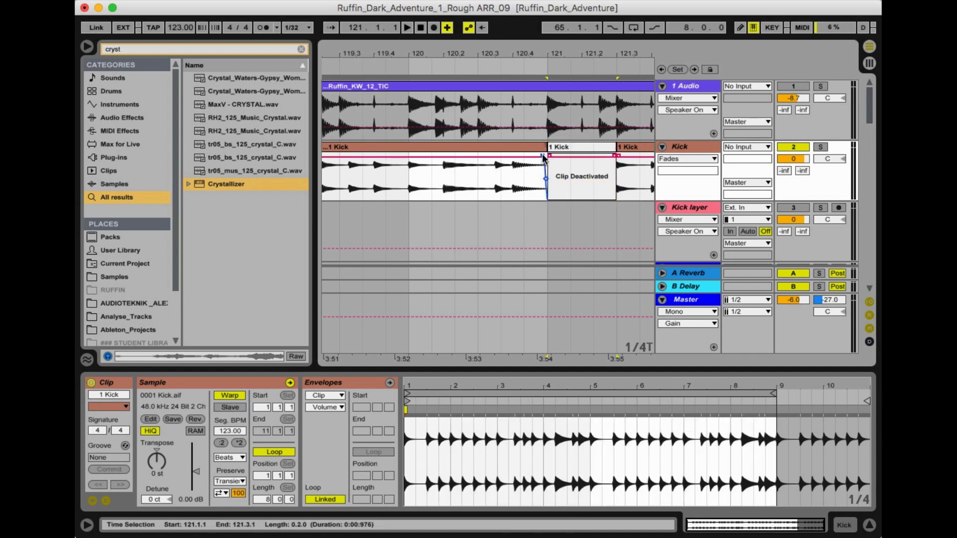
click(439, 66)
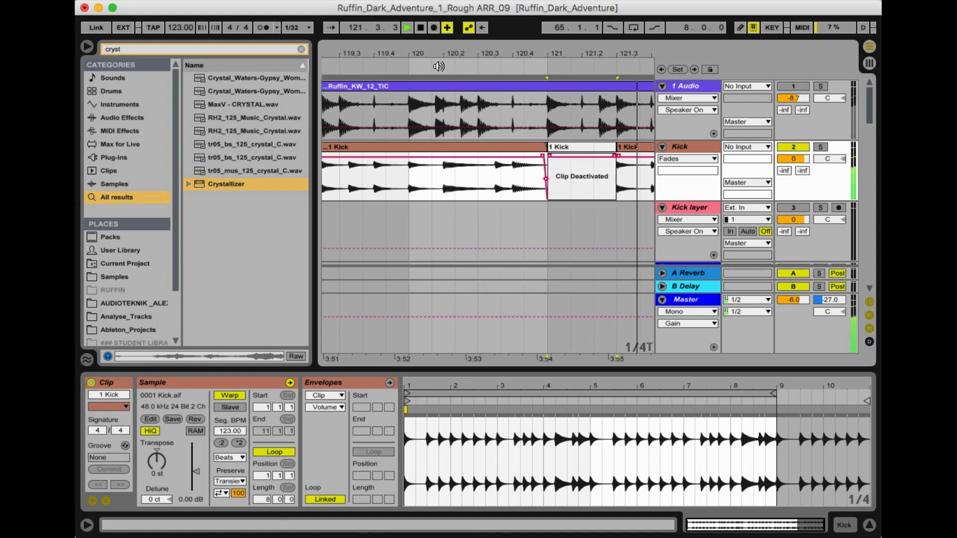
drag(376, 55, 532, 43)
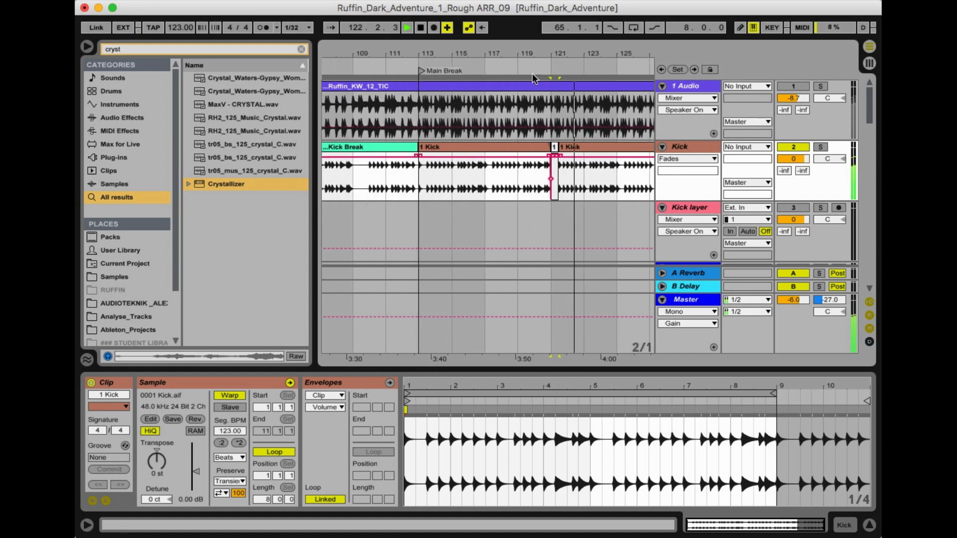
click(486, 66)
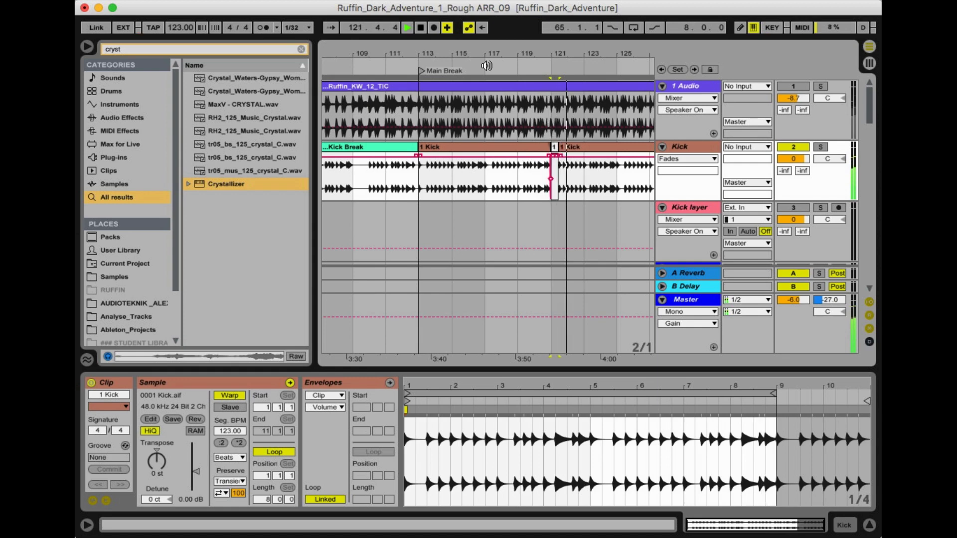
drag(466, 54, 396, 52)
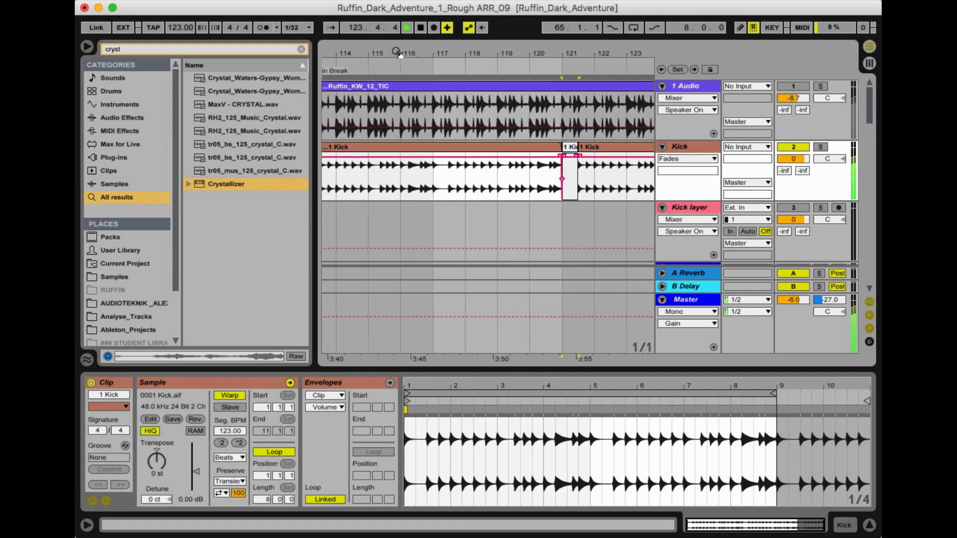
Extend the end of the deactivated Kick clip at bar 121 by about one beat and audition the longer gap
click(577, 148)
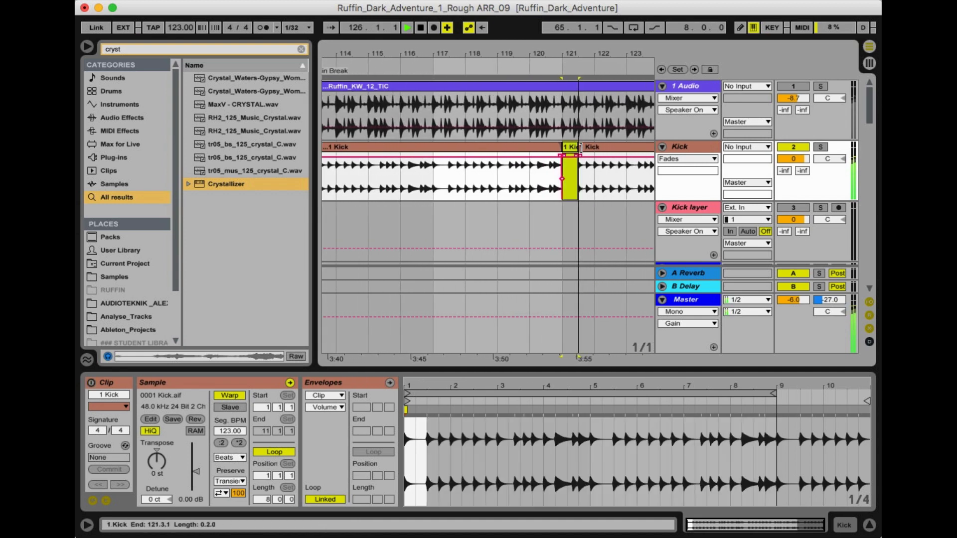
drag(579, 148, 586, 148)
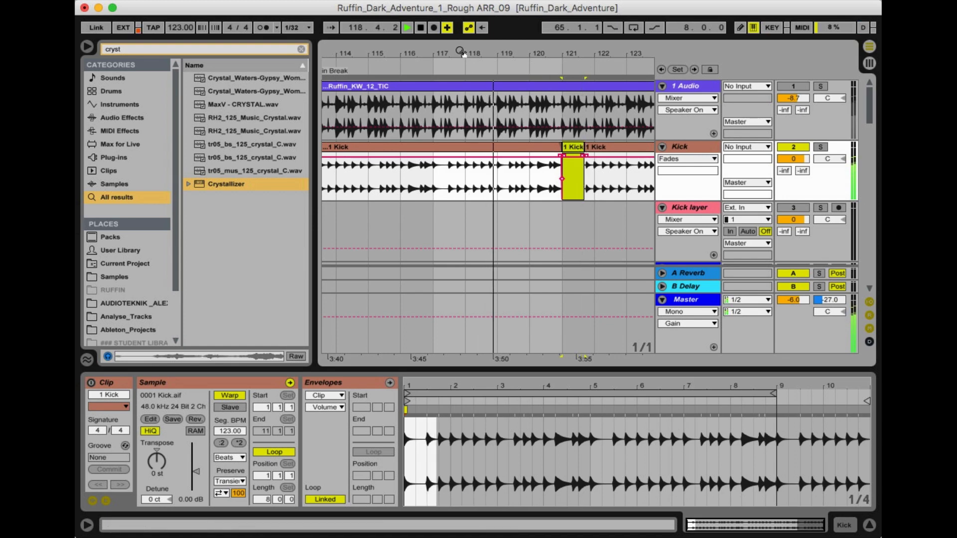
drag(459, 52, 459, 44)
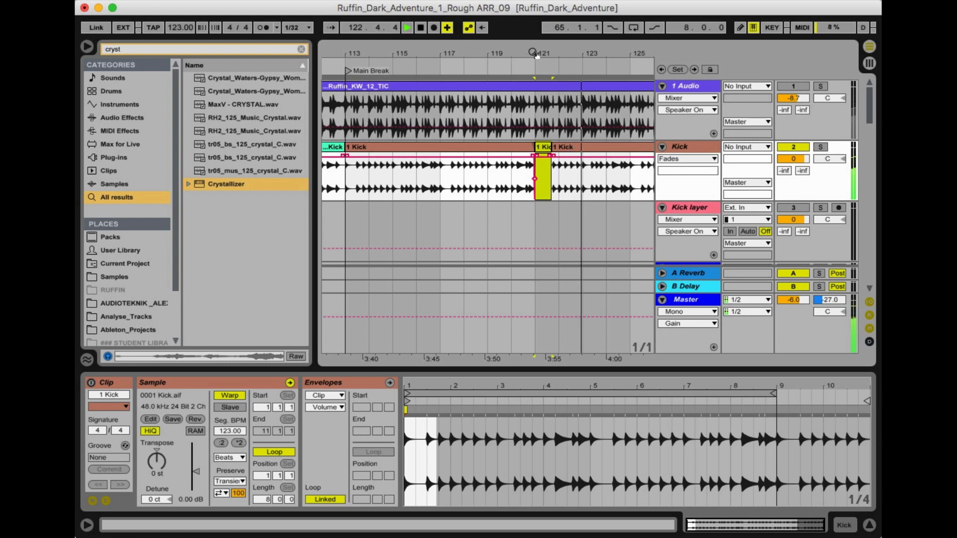
Split the Kick clip at 122.1.1 and deactivate the short piece between the existing gap and bar 122
mouse_move(533, 52)
mouse_down()
mouse_move(533, 97)
mouse_move(527, 54)
mouse_up()
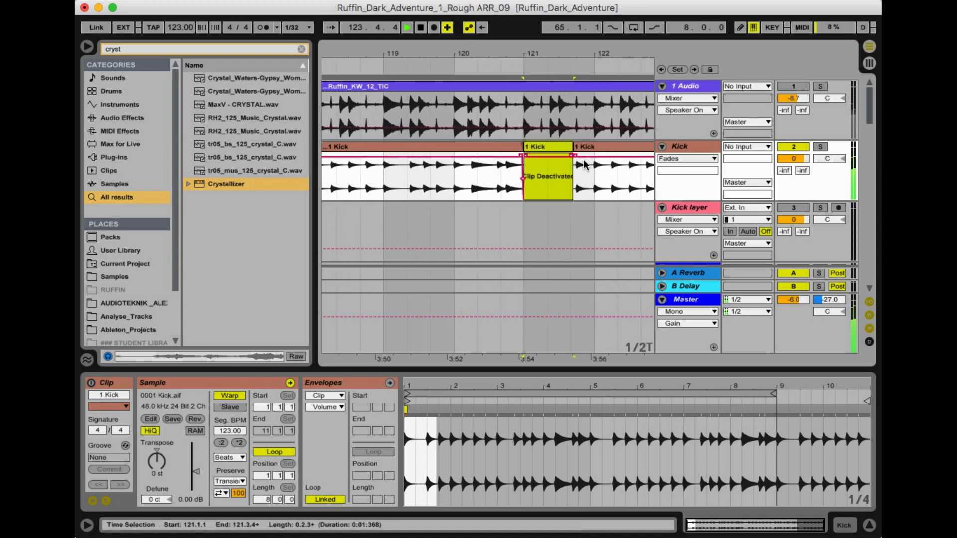
click(592, 176)
key(super+e)
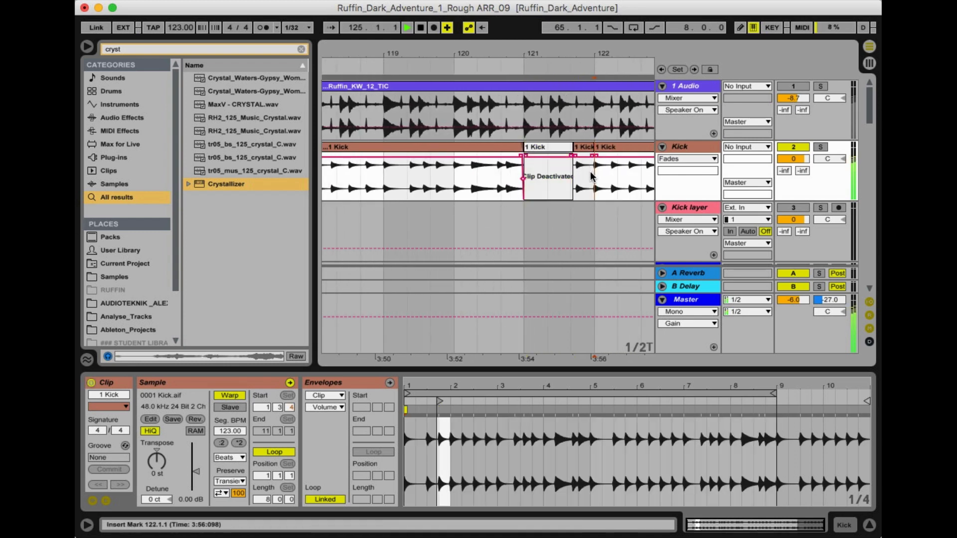
click(588, 149)
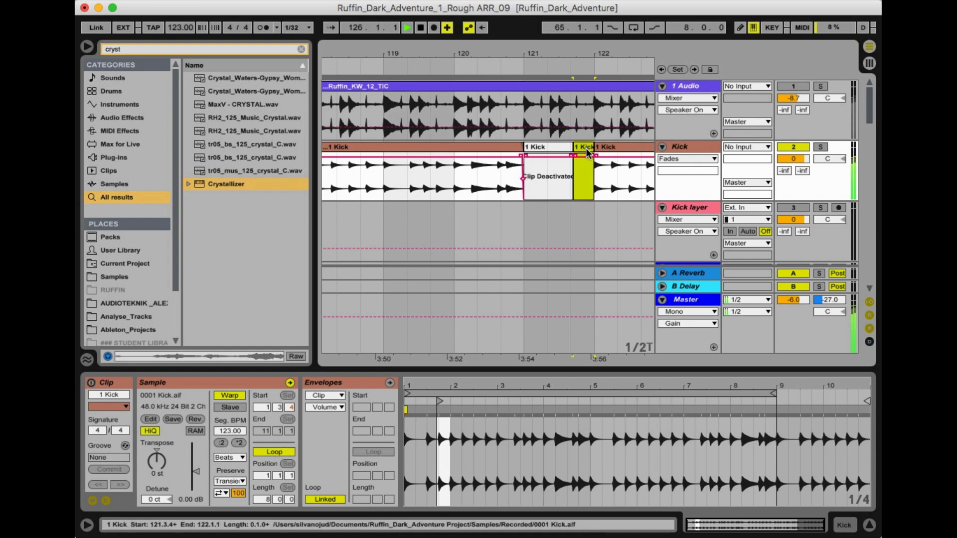
key(z)
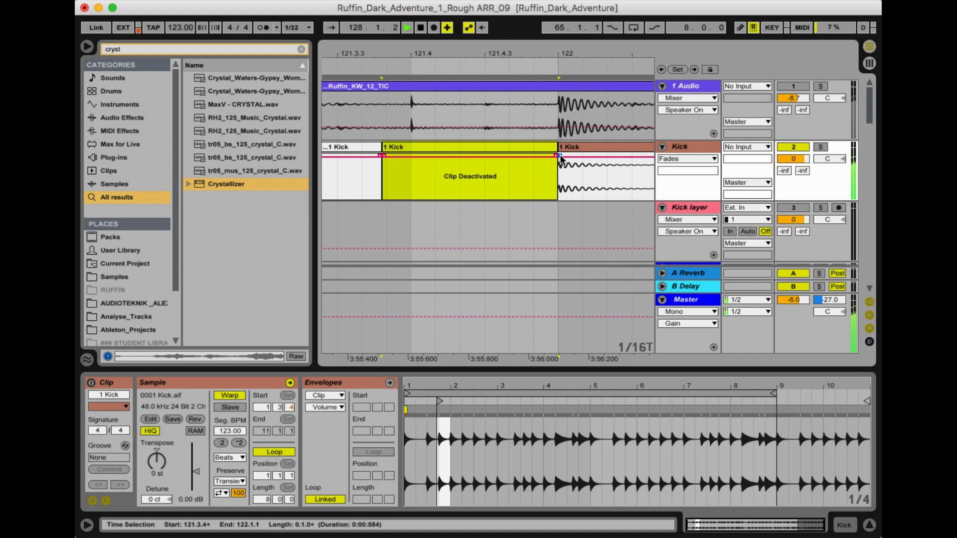
click(562, 158)
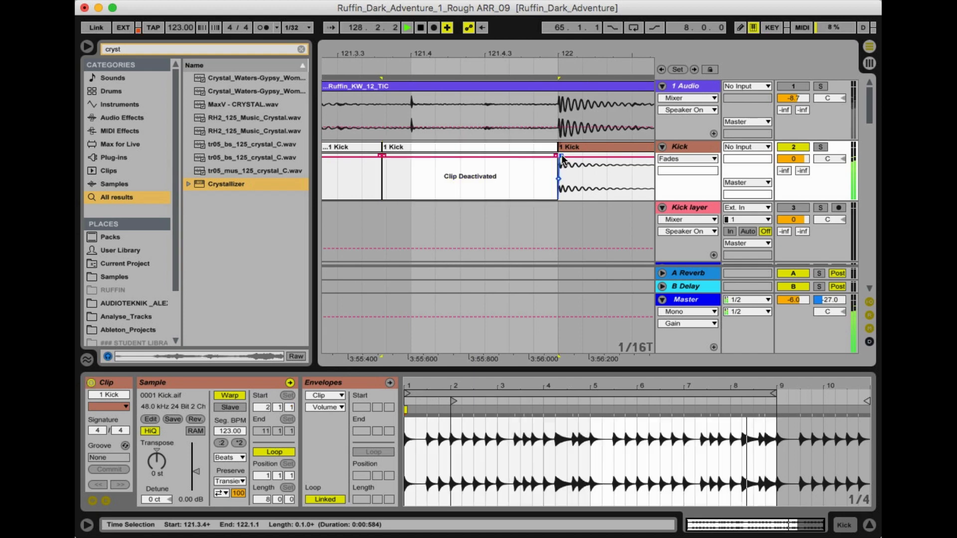
Audition the arrangement from about bar 109 through the extended kick gap at bar 121 and save the set
click(372, 73)
drag(362, 54, 602, 50)
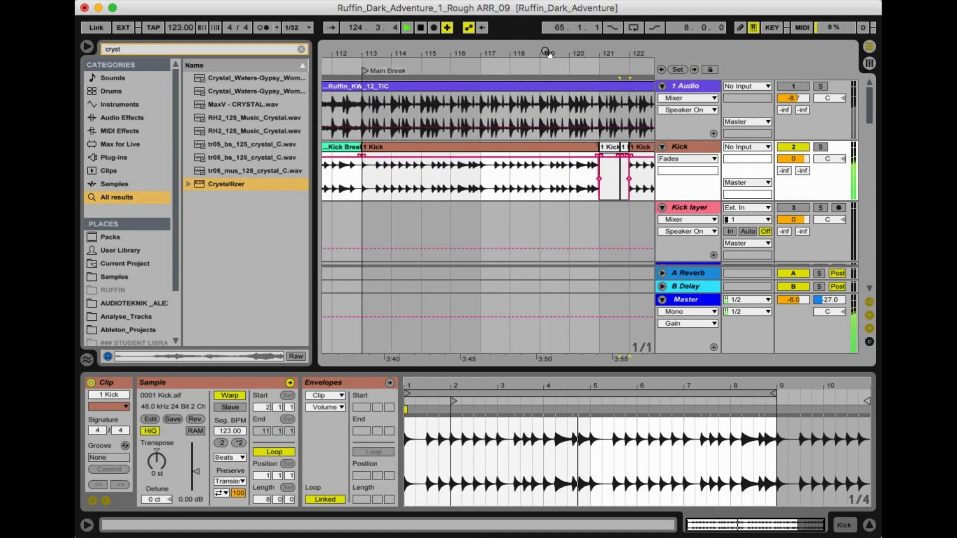
drag(547, 52, 644, 50)
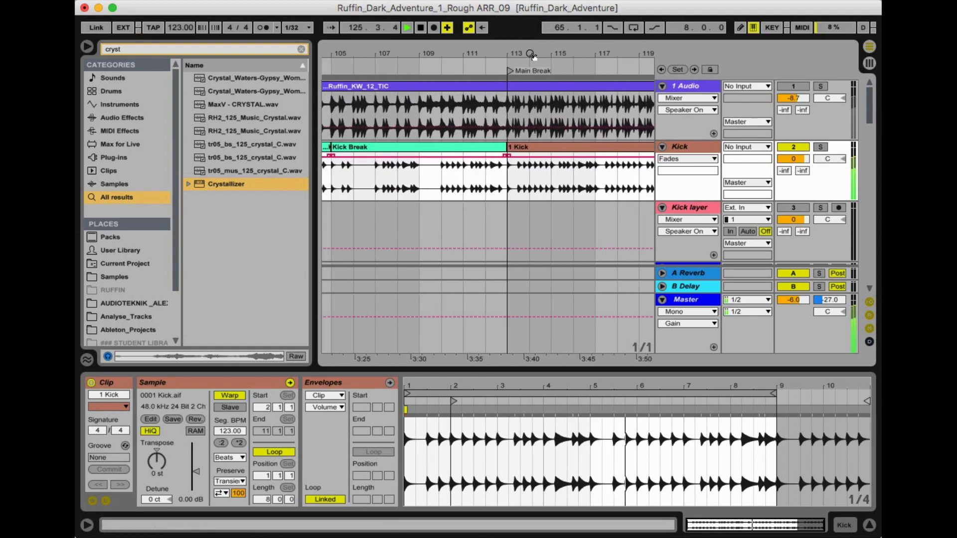
drag(530, 53, 497, 55)
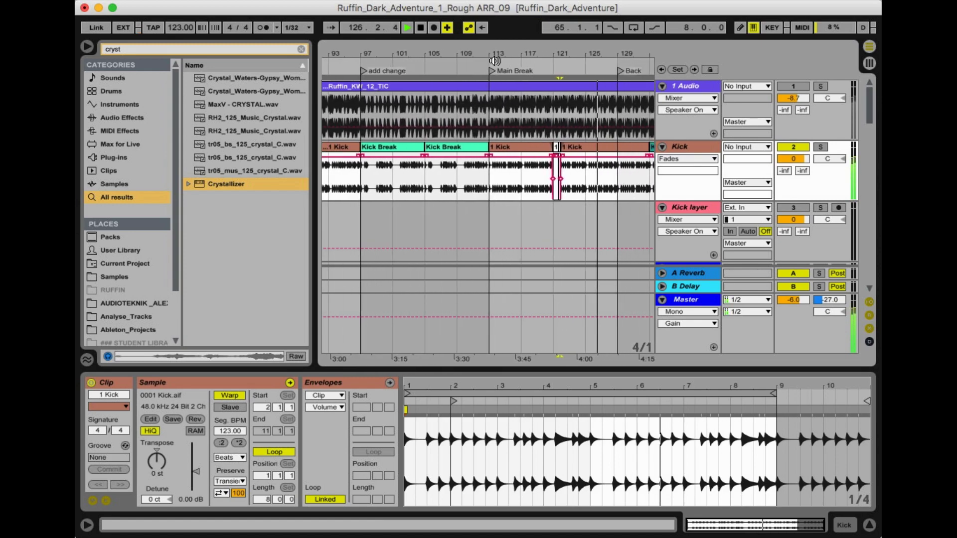
click(465, 69)
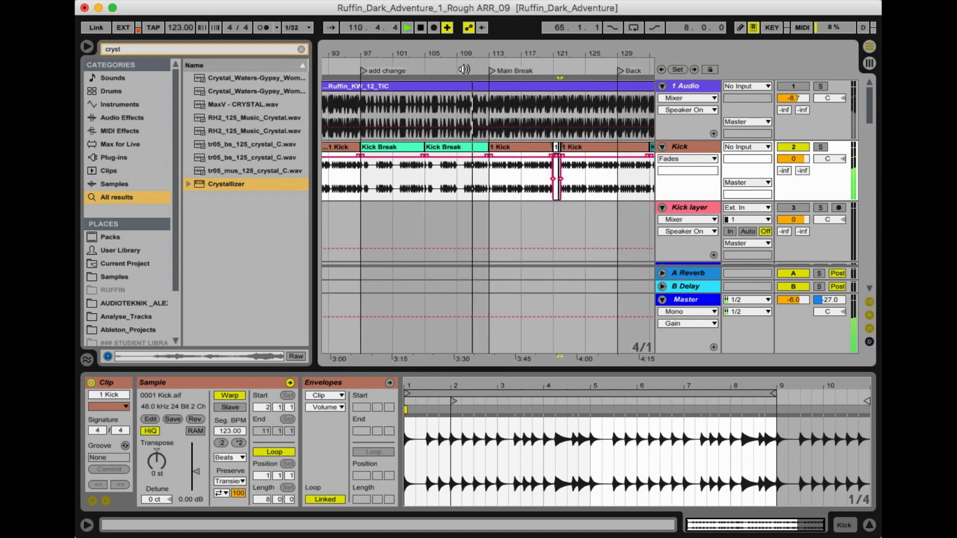
key(super+s)
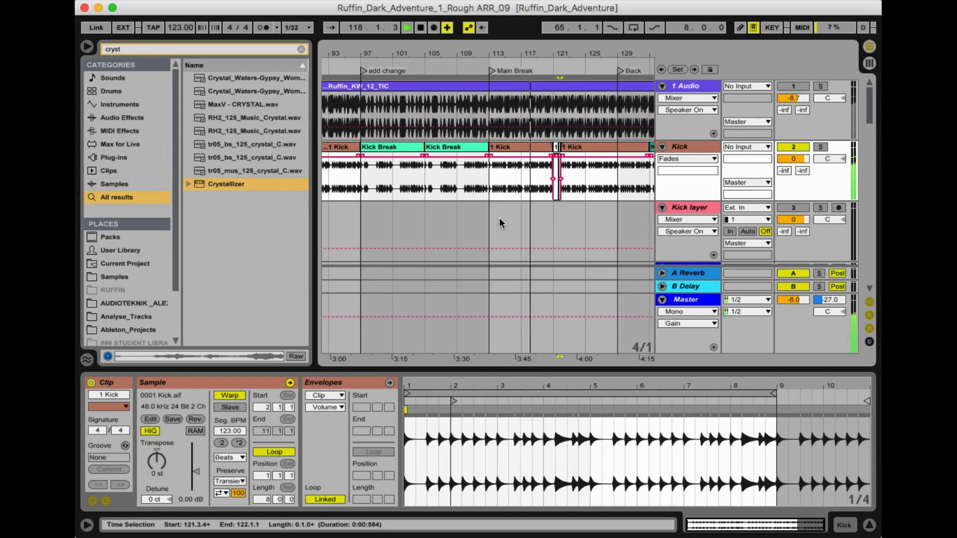
scroll(498, 217, down, 3)
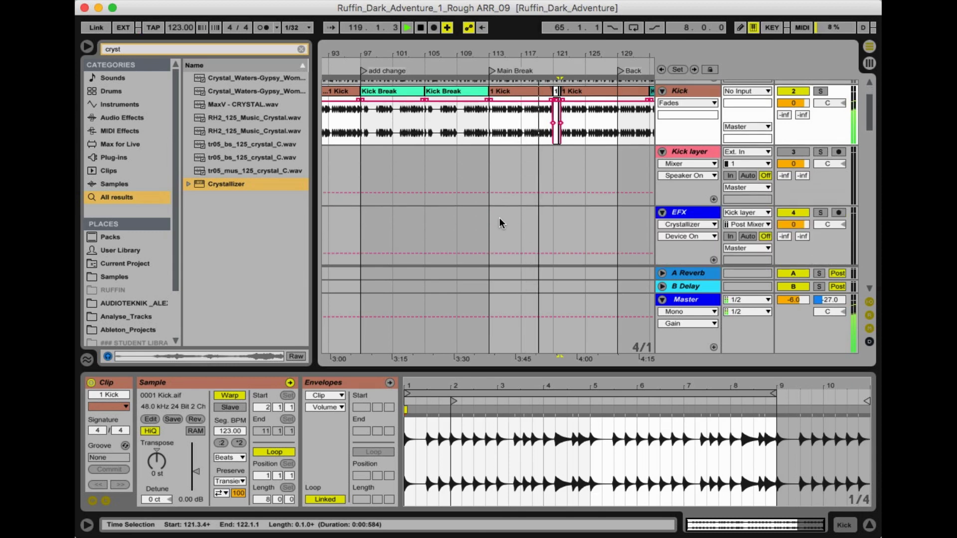
scroll(499, 218, up, 3)
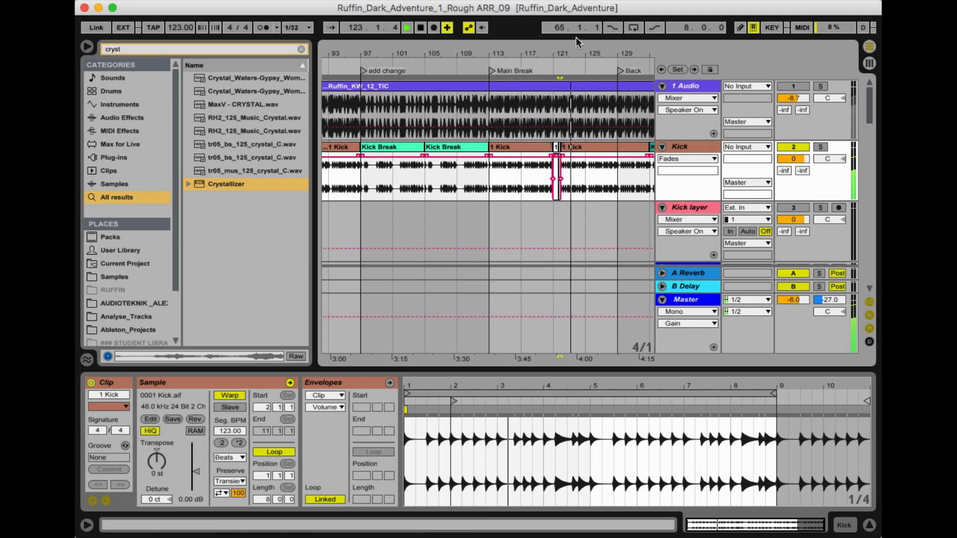
Consolidate the Kick track from 121.1.1 to 129.1.1, including the deactivated pieces, into a single clip
drag(576, 52, 556, 84)
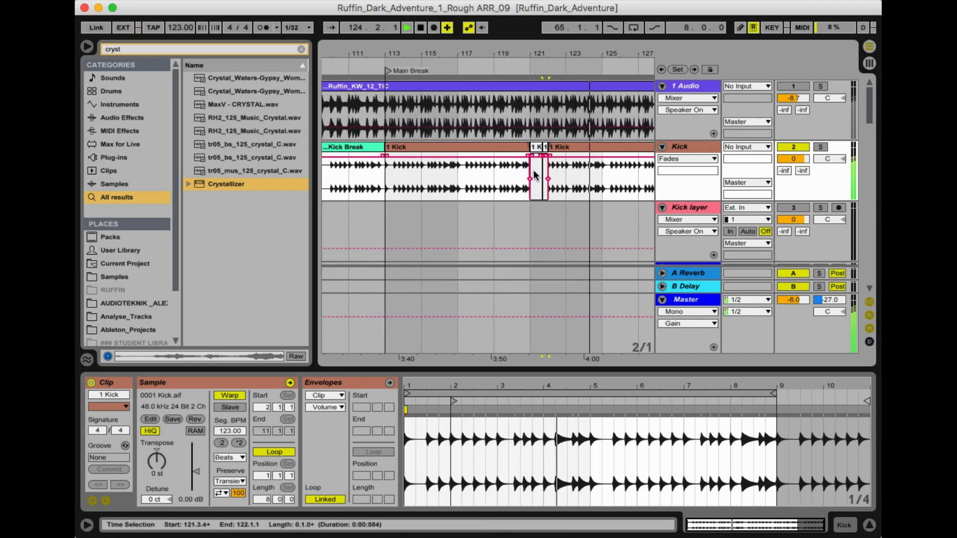
drag(531, 166, 646, 184)
drag(536, 53, 536, 30)
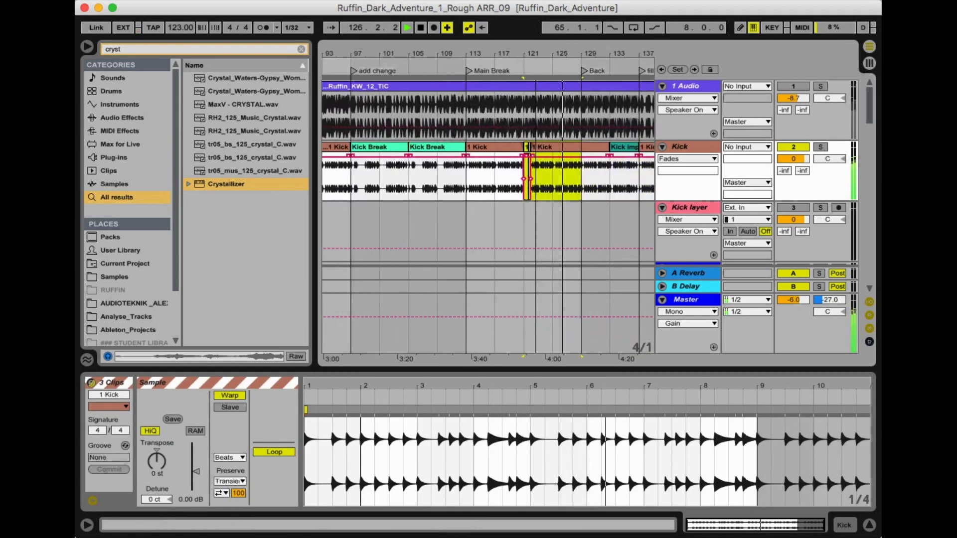
key(super+j)
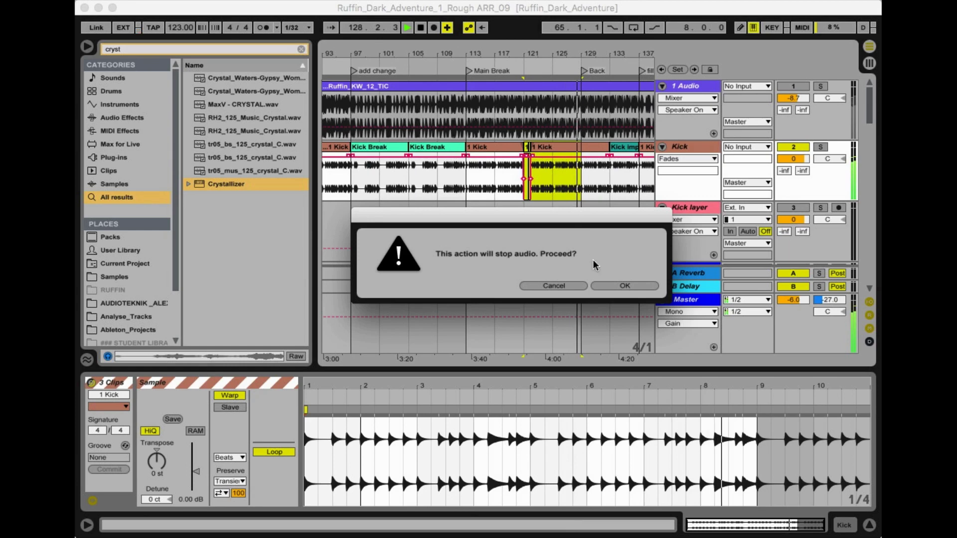
click(606, 282)
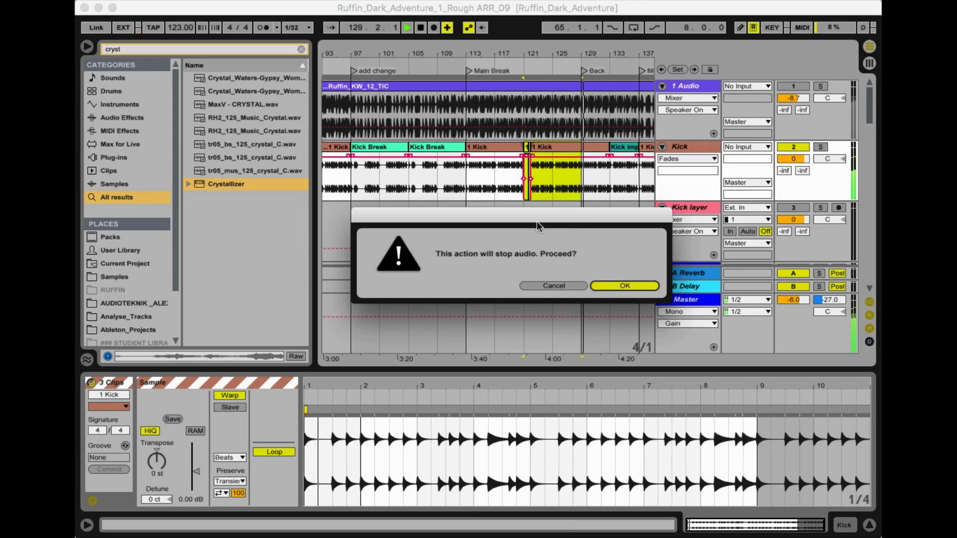
Color the consolidated Kick clip at bar 121 blue and rename it "Kick delayed"
right_click(547, 147)
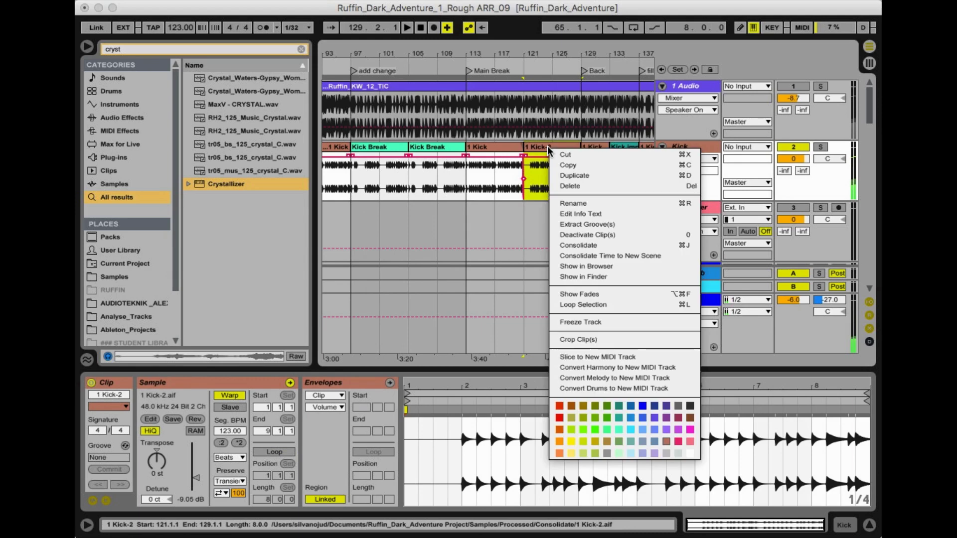
click(642, 429)
key(super+r)
text(K)
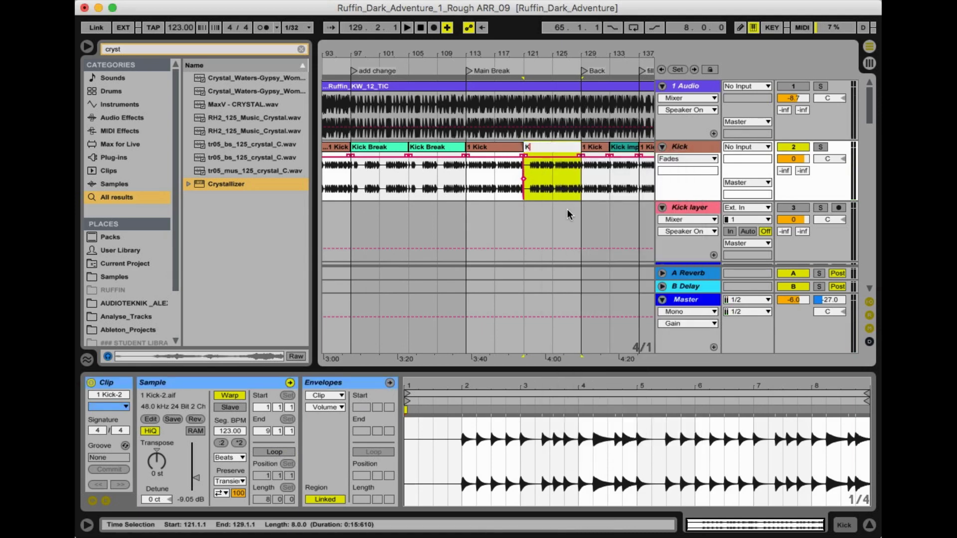
text(ick delayed)
key(Return)
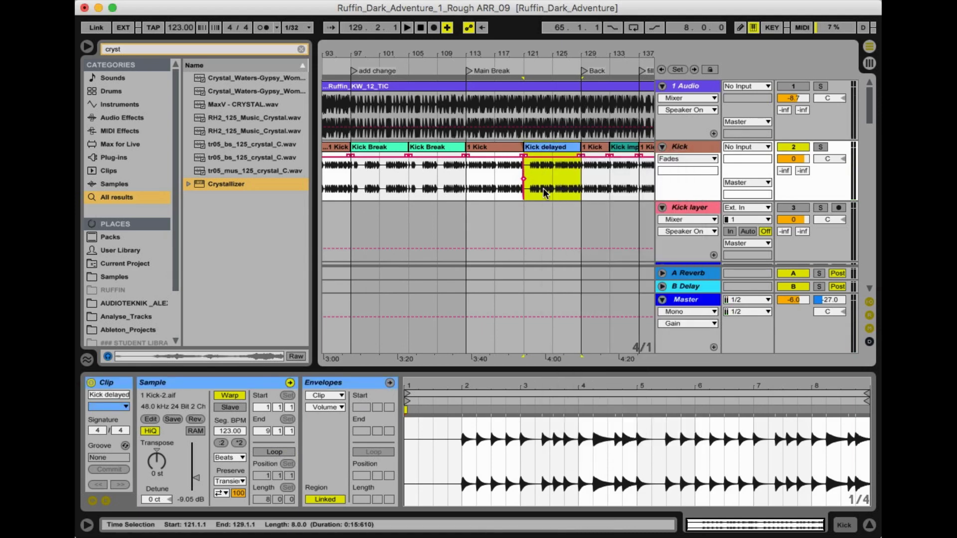
Try placing a copy of the Kick delayed clip at bar 177 and shifting it on to bar 185
drag(515, 57, 458, 20)
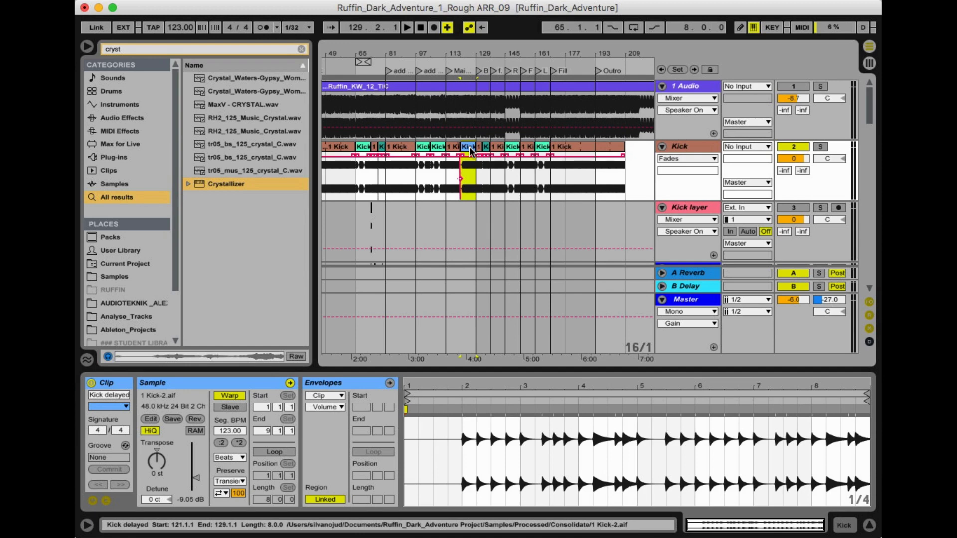
drag(469, 147, 577, 157)
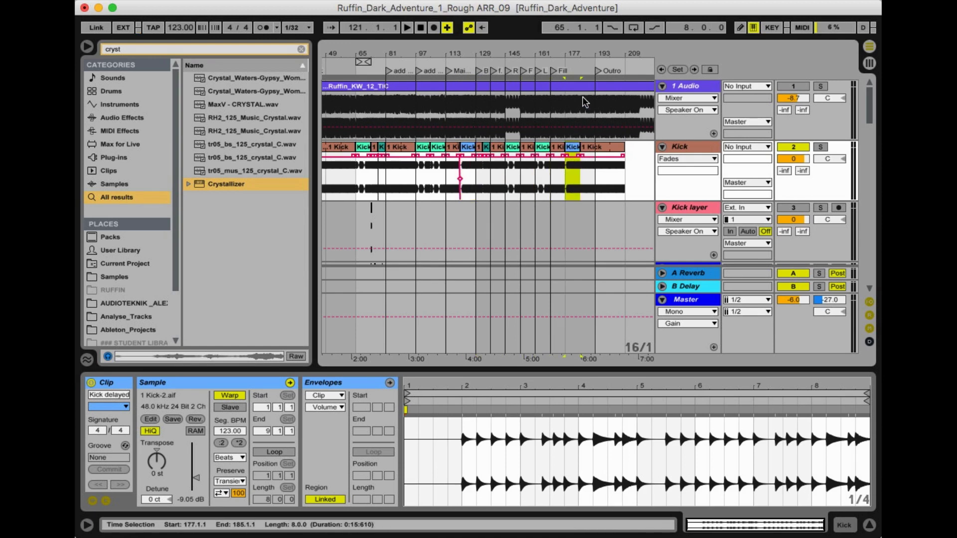
key(super+1)
key(Right)
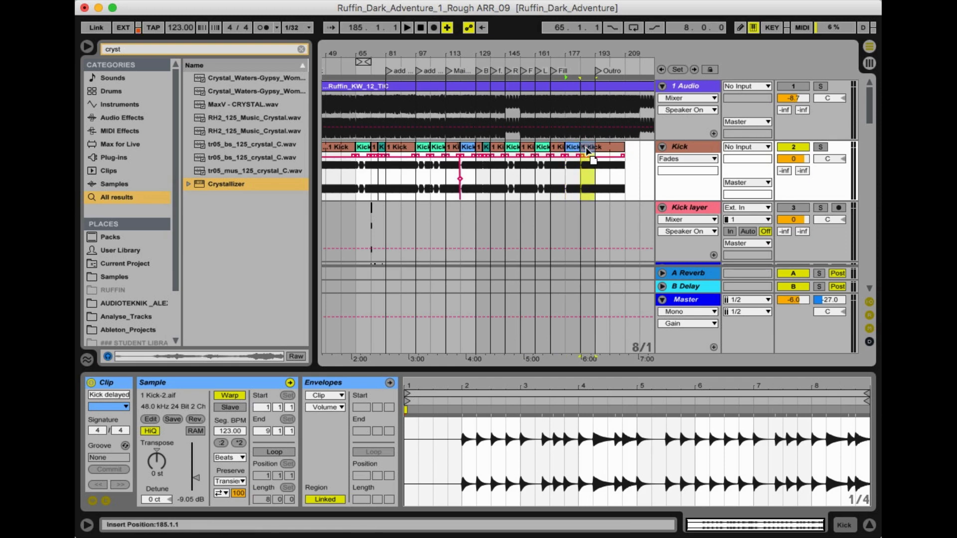
key(Left)
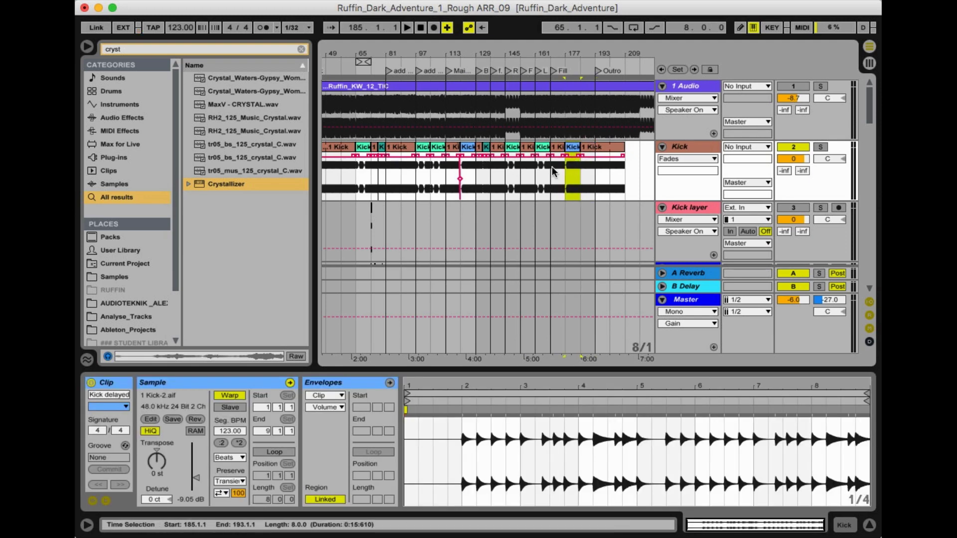
key(Left)
key(Left)
key(Left)
key(Left)
key(Left)
key(Left)
key(Left)
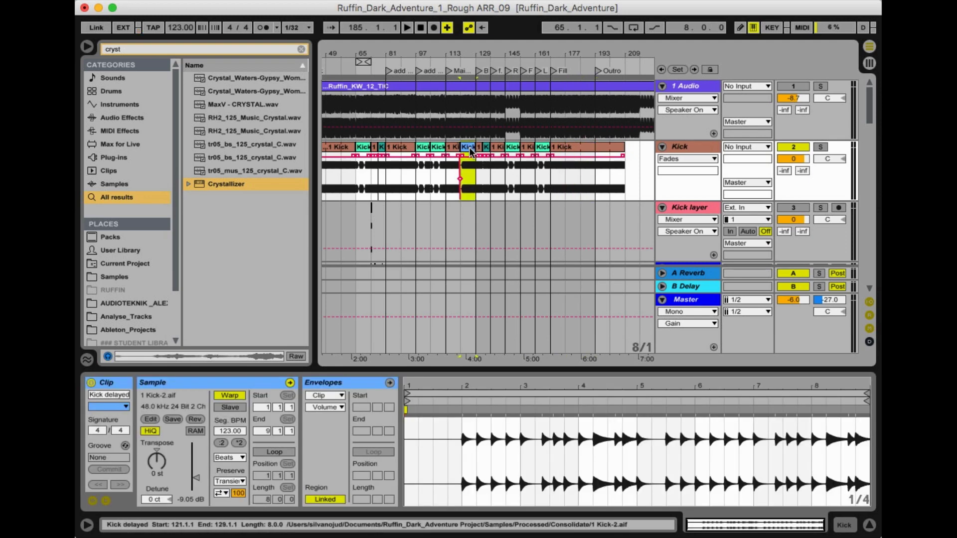
Copy the Kick delayed clip from bar 121 to 185.1.1 on the Kick track and save the set
key(super+c)
click(574, 169)
click(586, 173)
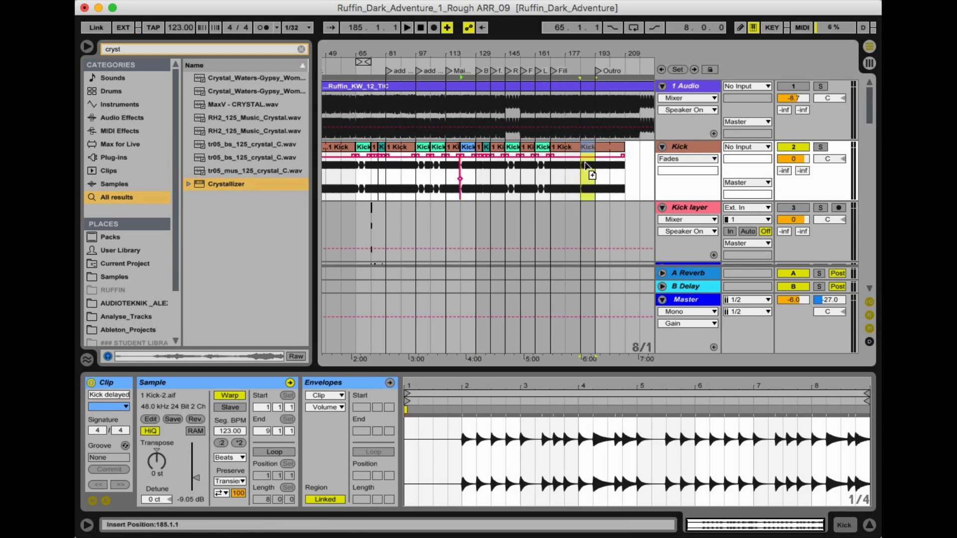
key(super+v)
key(super+s)
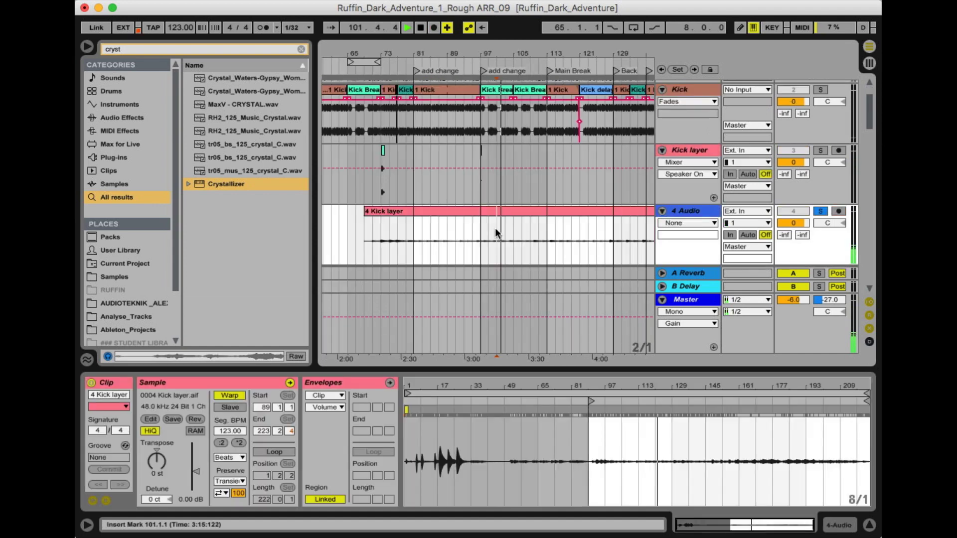
Cut away the 4 Kick layer recording before bar 101 and move the remaining clip to start at 33.1.1
drag(496, 229, 364, 227)
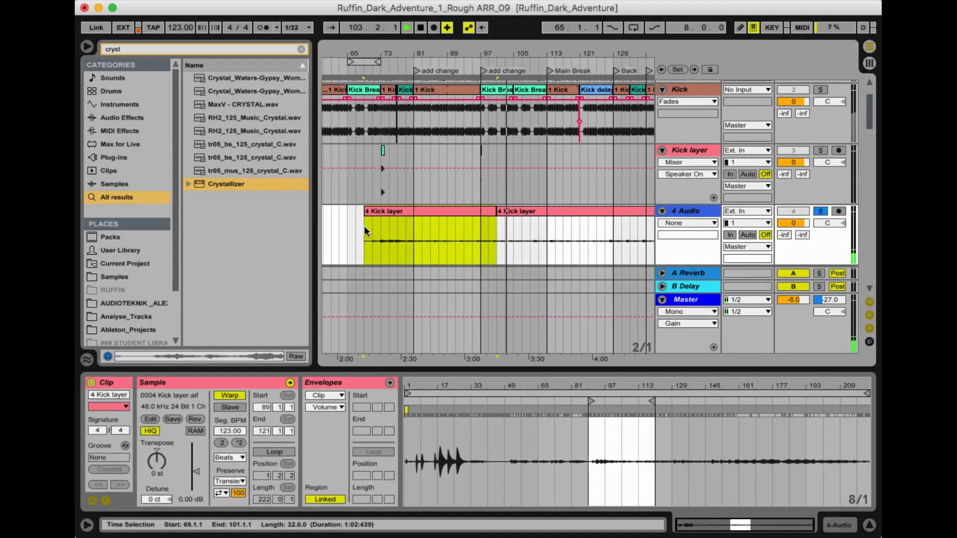
key(Delete)
click(510, 210)
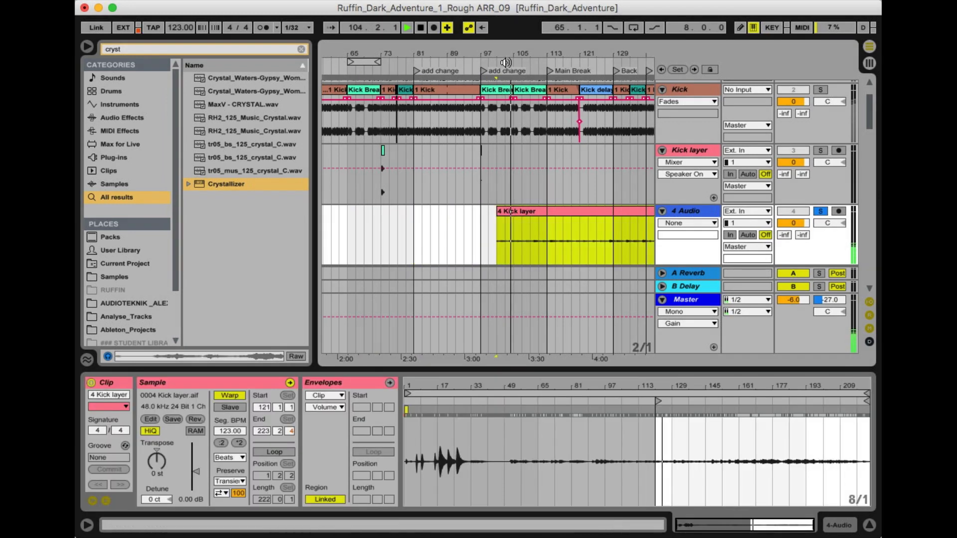
drag(491, 53, 464, 28)
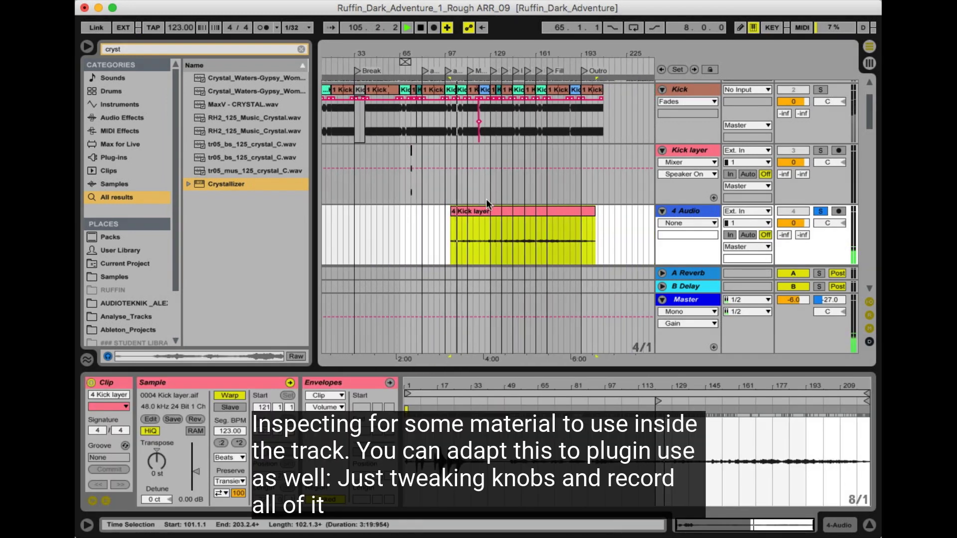
drag(481, 212, 387, 217)
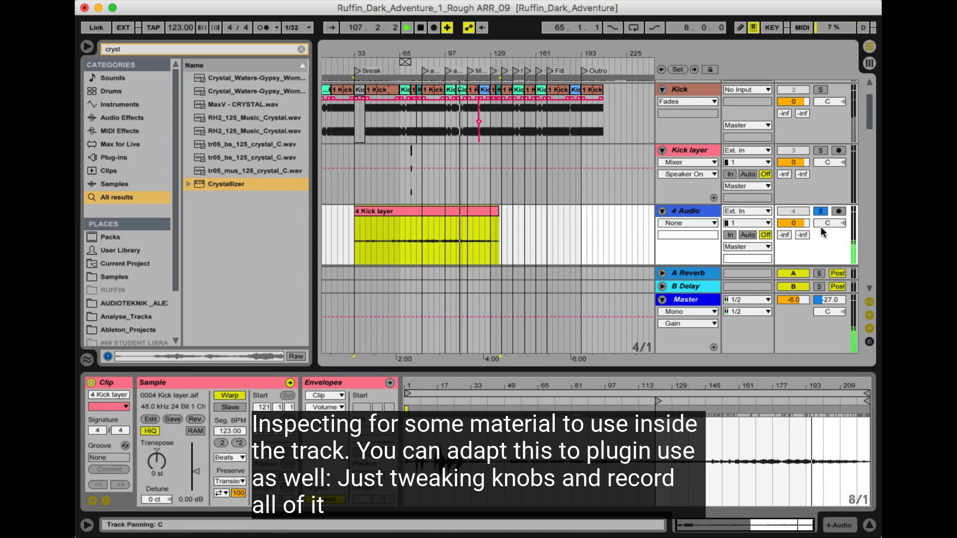
Lower the 4 Audio track's volume to -10.3 dB and play it unsoloed with the full mix from bar 33
drag(802, 221, 803, 240)
click(821, 211)
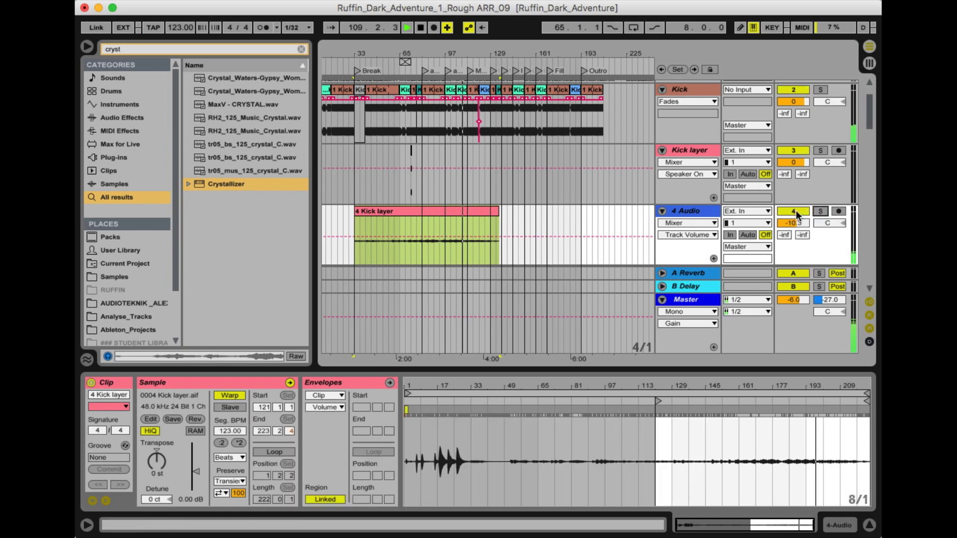
click(355, 217)
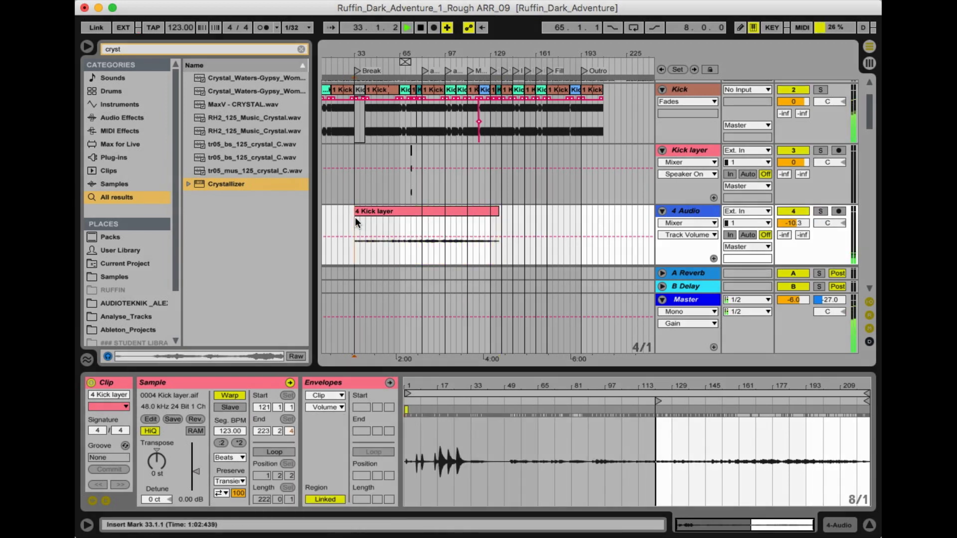
Compare the mix with the 4 Audio track switched off and on, and set its volume to -10.1 dB
click(381, 212)
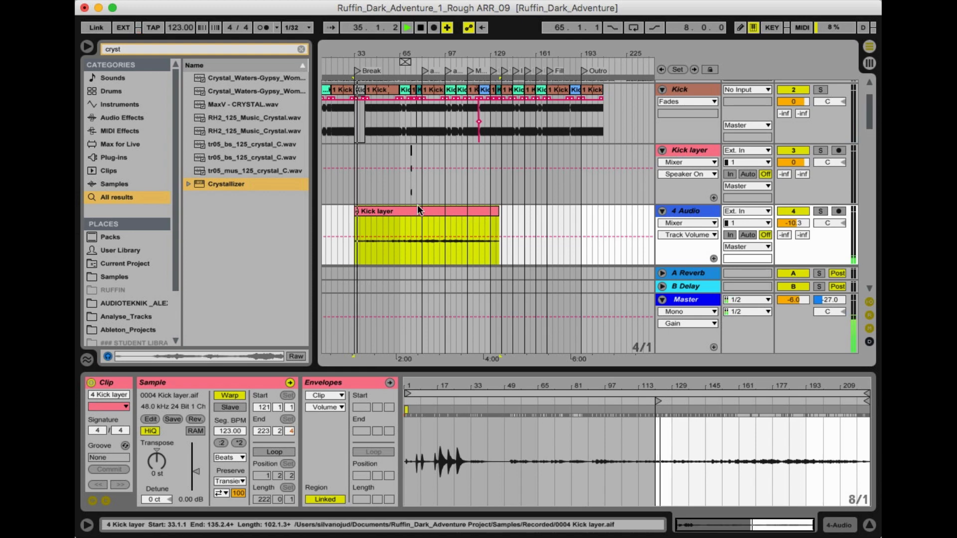
click(804, 210)
click(803, 208)
click(797, 221)
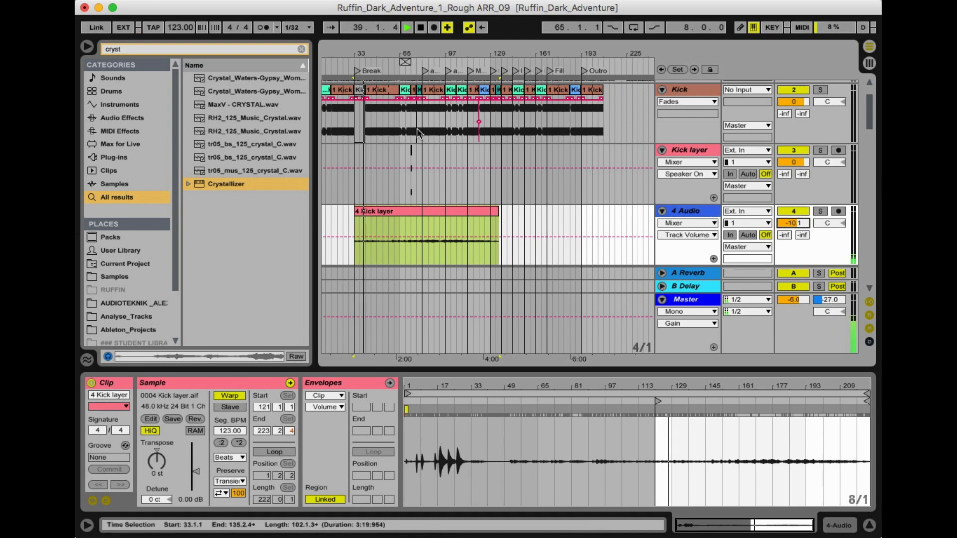
drag(376, 54, 402, 52)
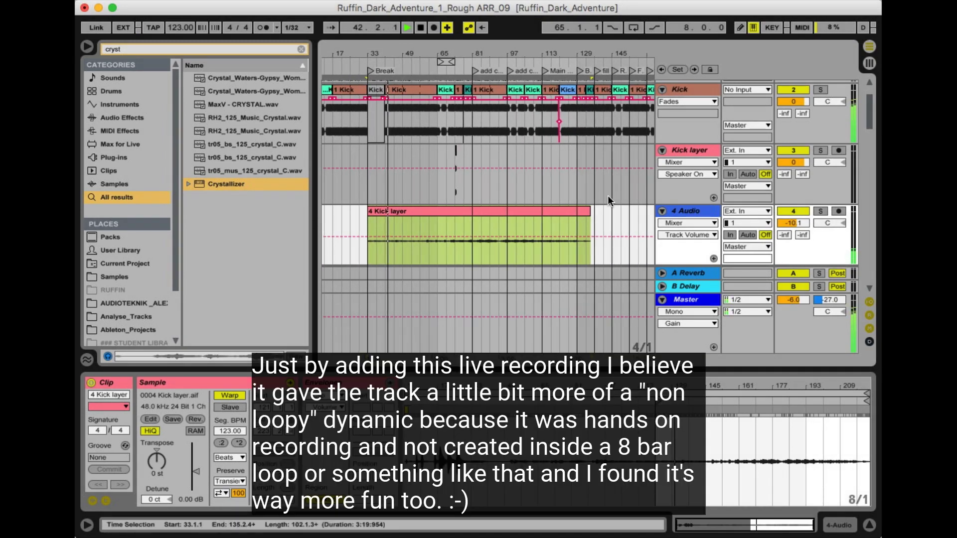
Listen to the 4 Audio track soloed, bring back the full mix and raise the track's volume to -7.3 dB
click(820, 211)
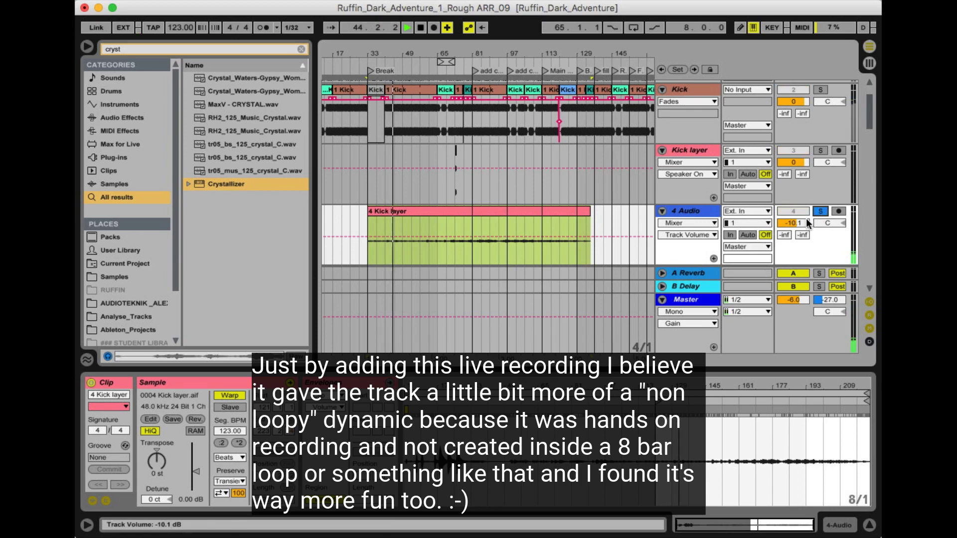
click(820, 211)
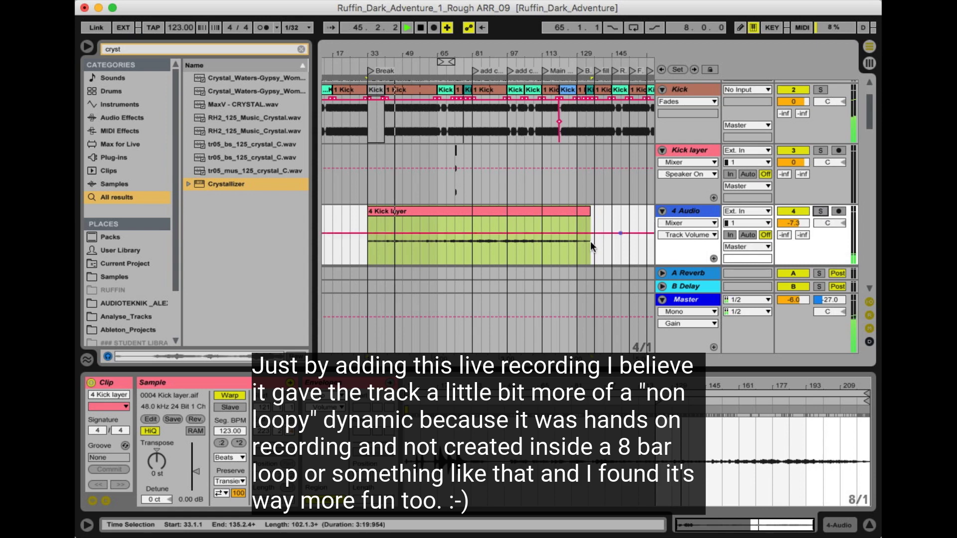
click(281, 453)
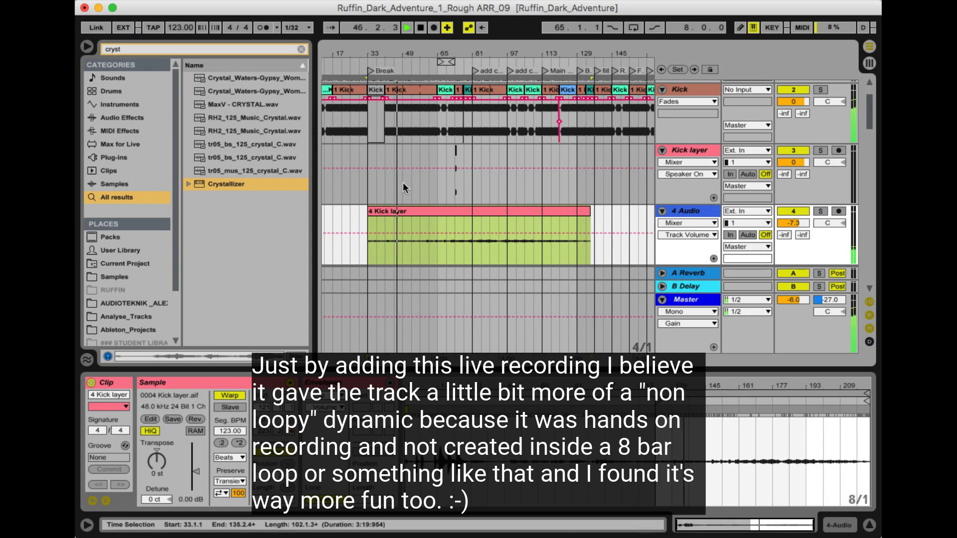
Look over the other tracks' clips, including the 11 Audio clip at bar 49, and raise the 4 Kick layer clip's gain
drag(400, 53, 384, 51)
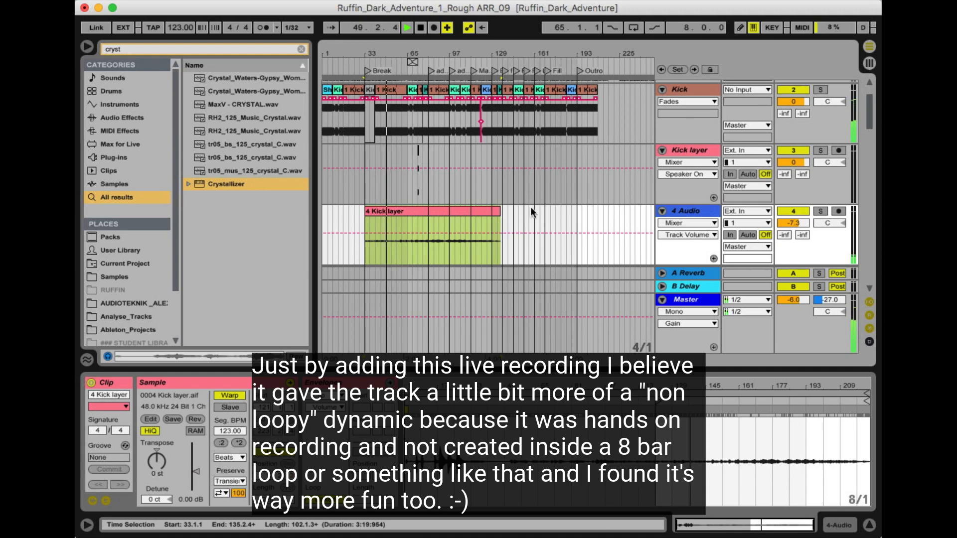
scroll(423, 200, down, 10)
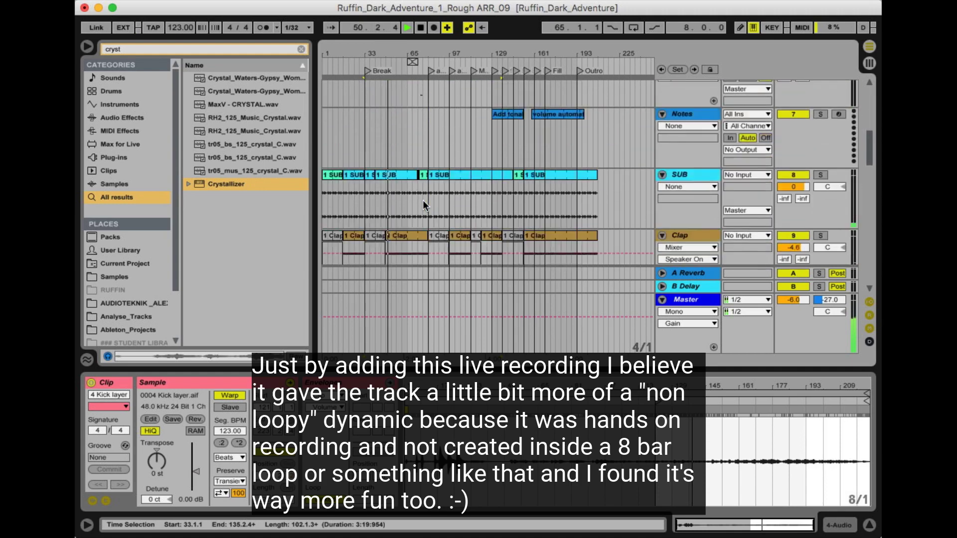
click(389, 203)
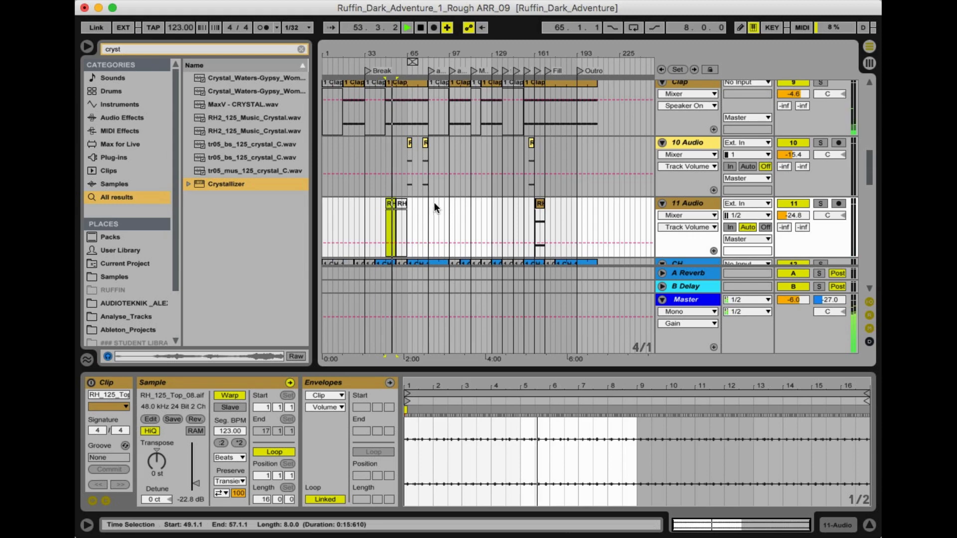
scroll(372, 191, up, 8)
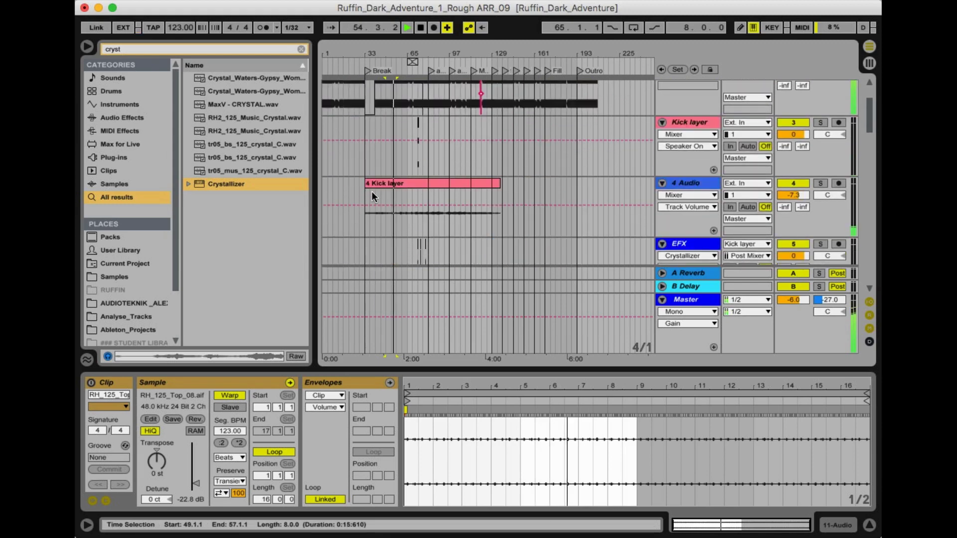
click(388, 183)
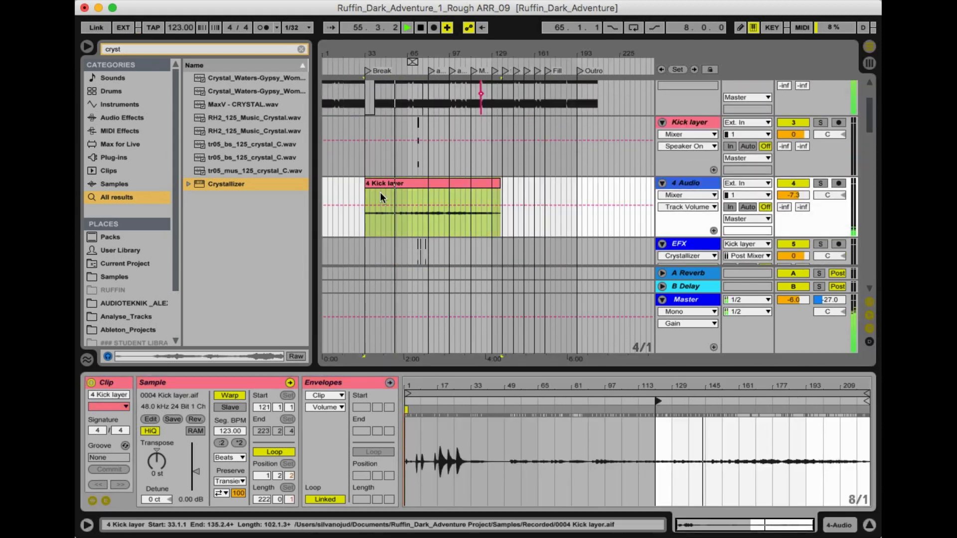
drag(198, 475, 198, 464)
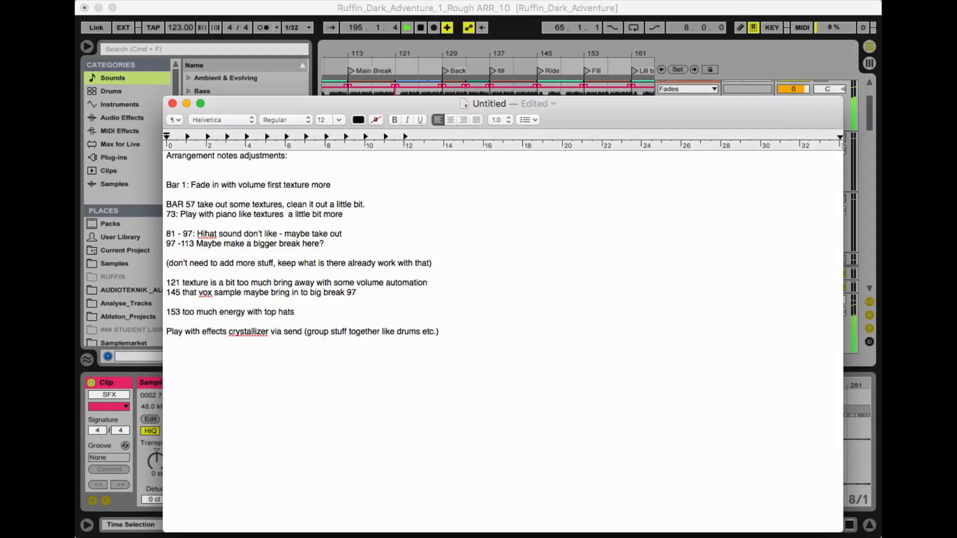
Start a new paragraph at the end of the arrangement notes and look up the bar numbers before the Outro in Ableton Live
key(Right)
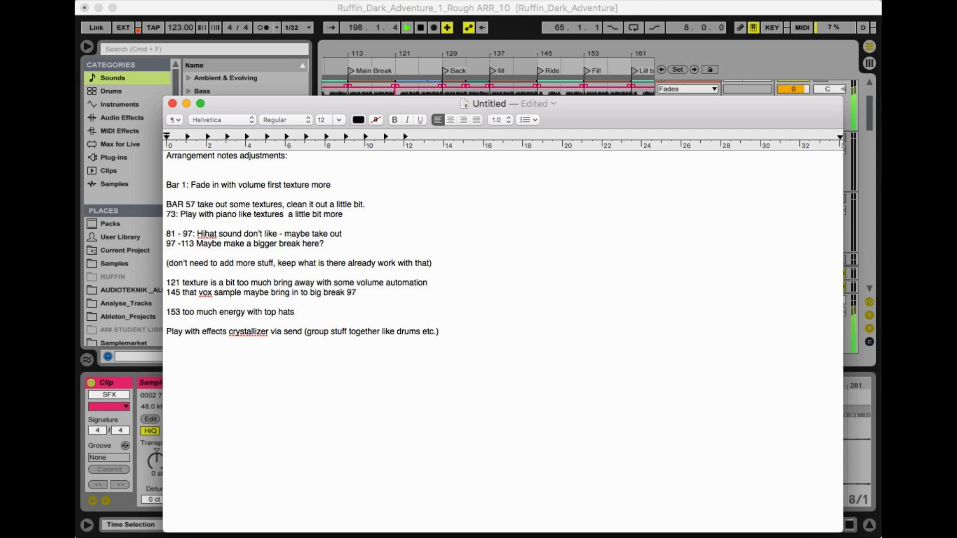
key(Return)
key(Return)
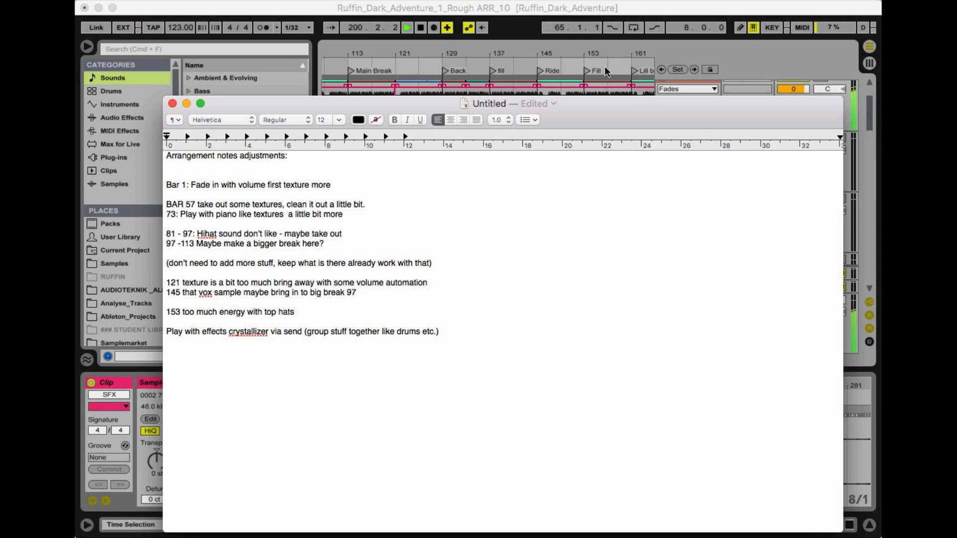
click(598, 9)
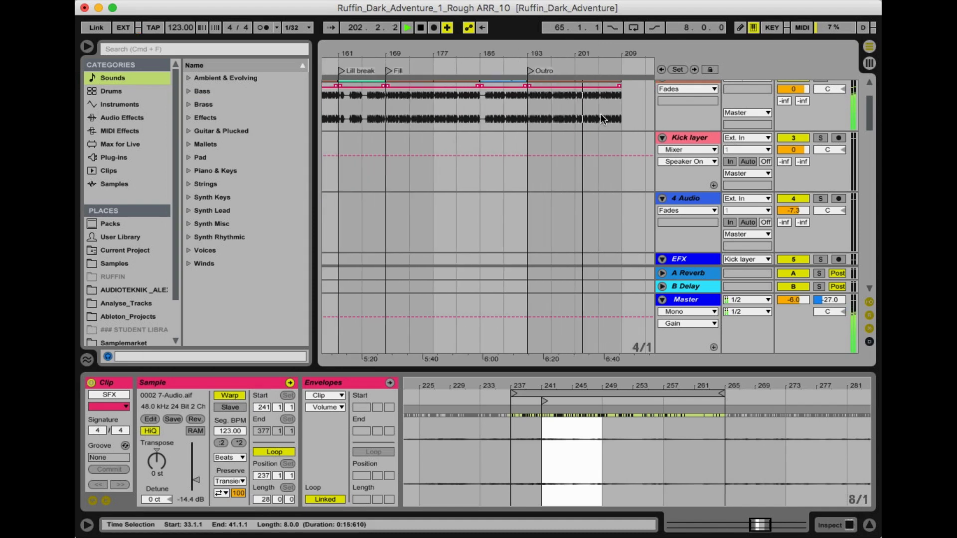
drag(486, 55, 510, 54)
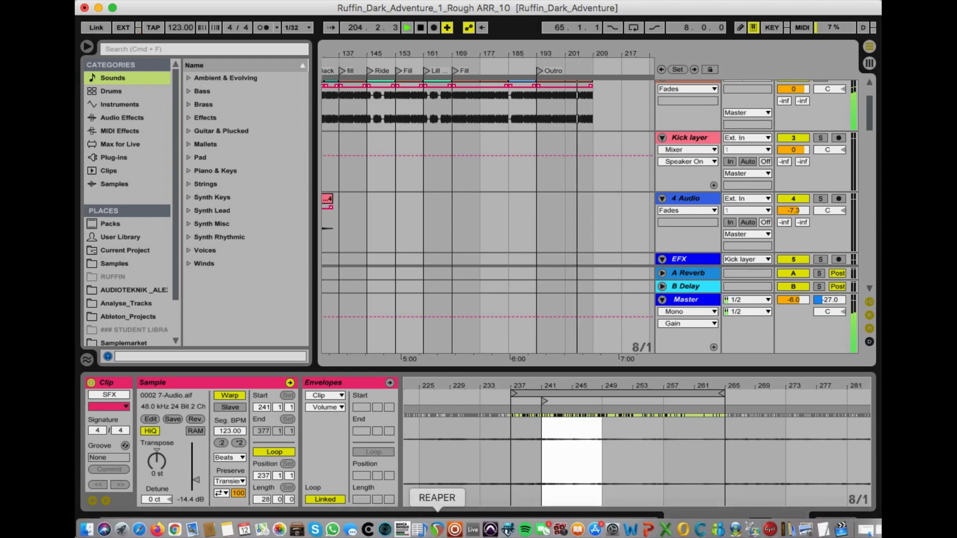
Switch to the text notes and add "185 add some more texture stuff" and "too abprupt end, make longer track?" on separate lines
key(ctrl+Up)
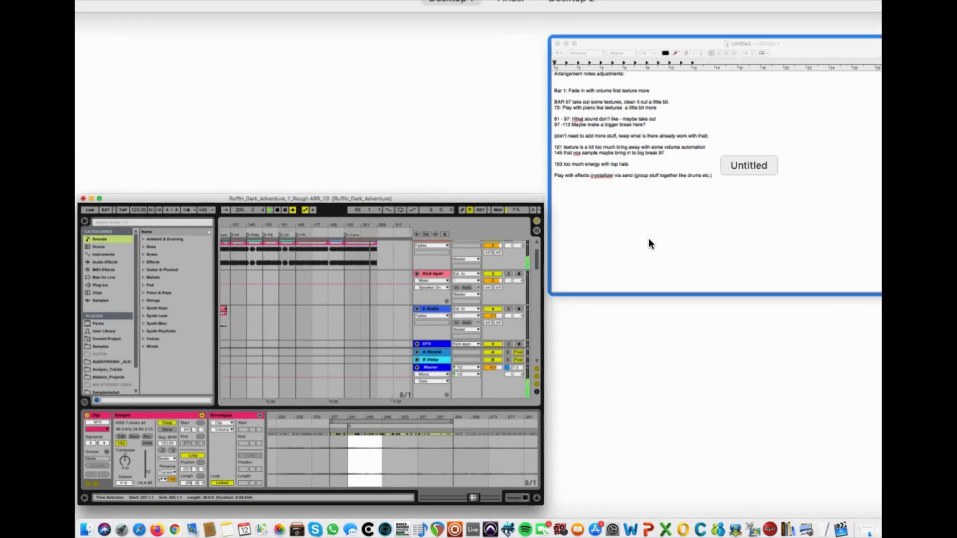
click(648, 239)
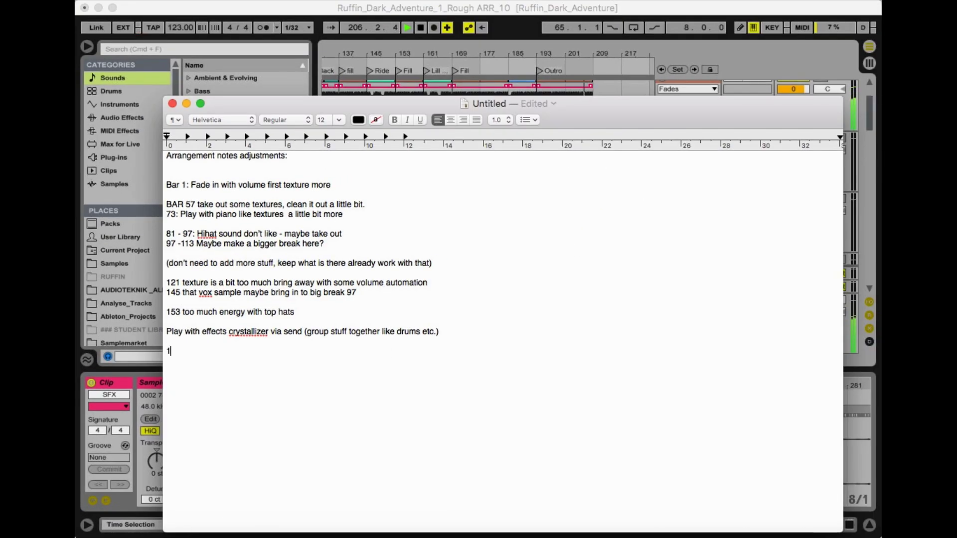
text(more text)
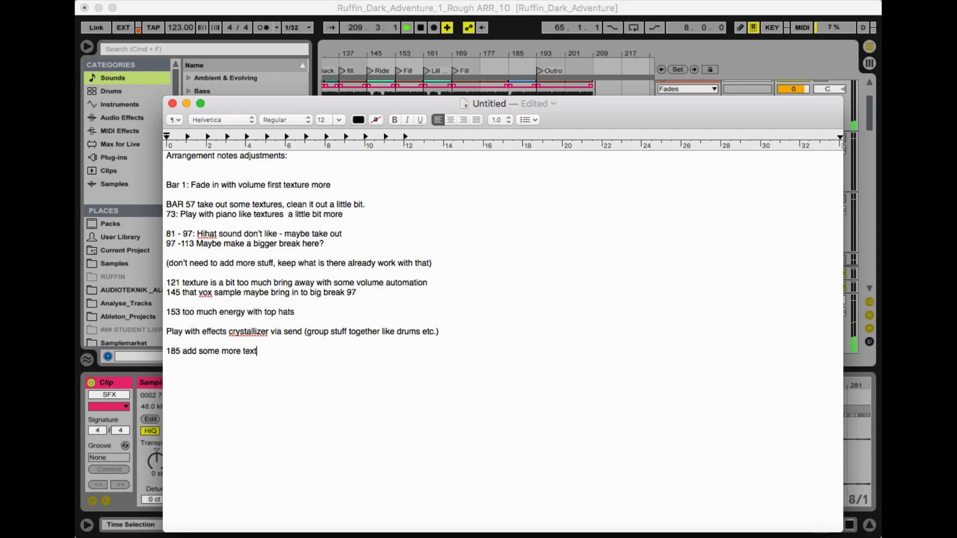
text(ure stuff)
key(Return)
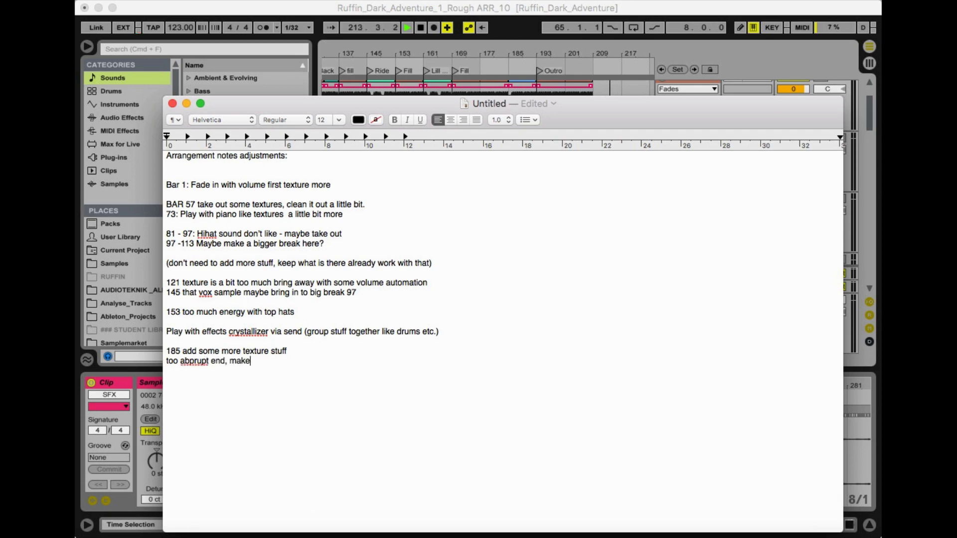
text(ck?)
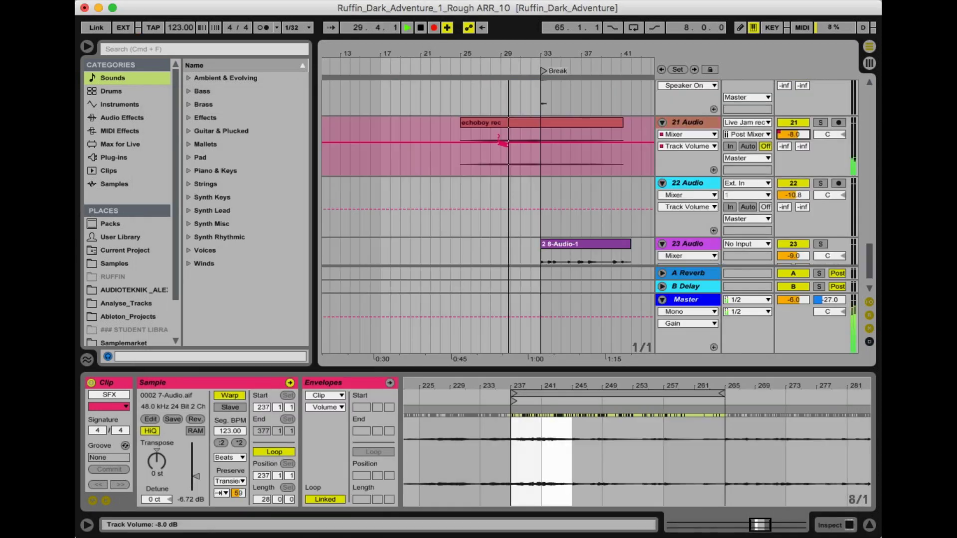
Record a volume reduction to -10.3 dB on the 21 Audio track before the Break marker and turn off automation recording
drag(793, 134, 793, 141)
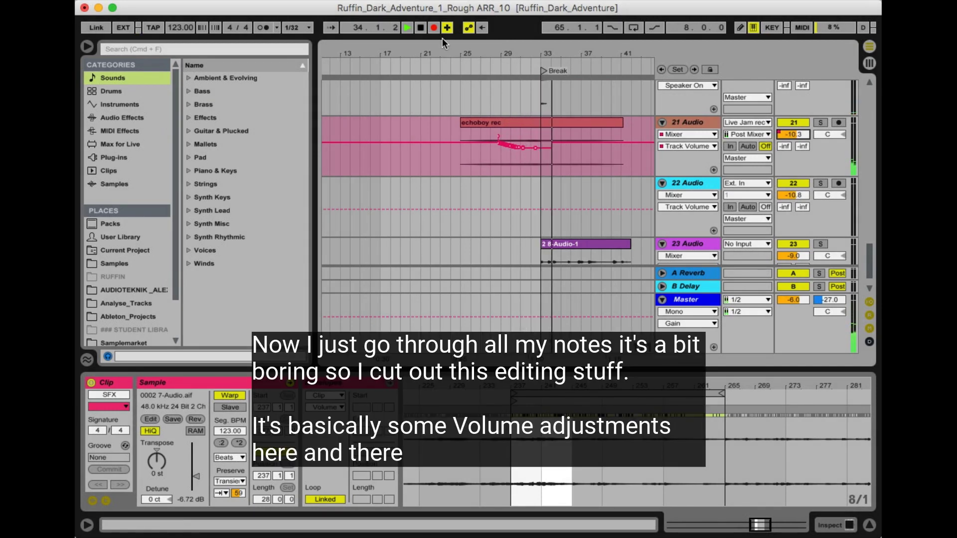
click(434, 27)
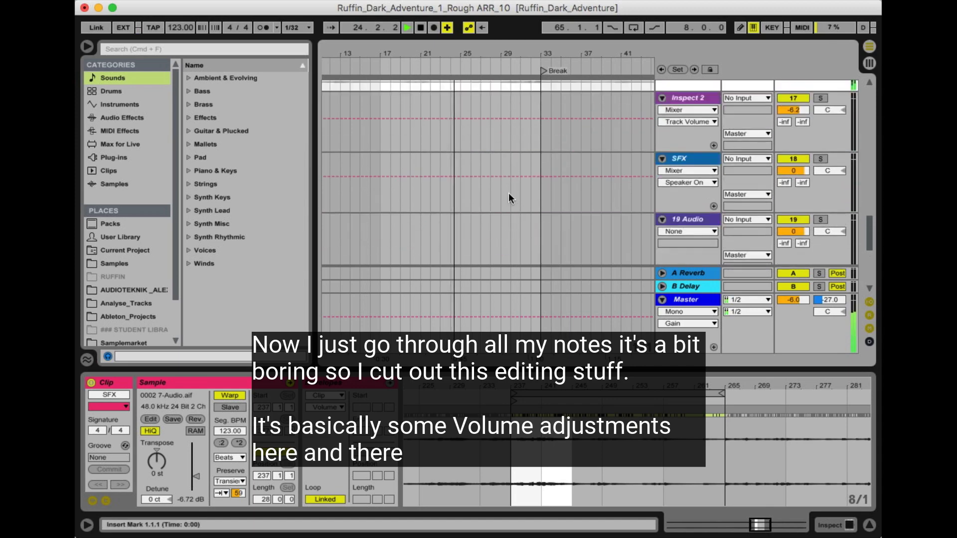
Lower the Inspect track's volume automation point around bar 28, just before the Break marker
scroll(509, 193, up, 15)
scroll(508, 193, left, 1)
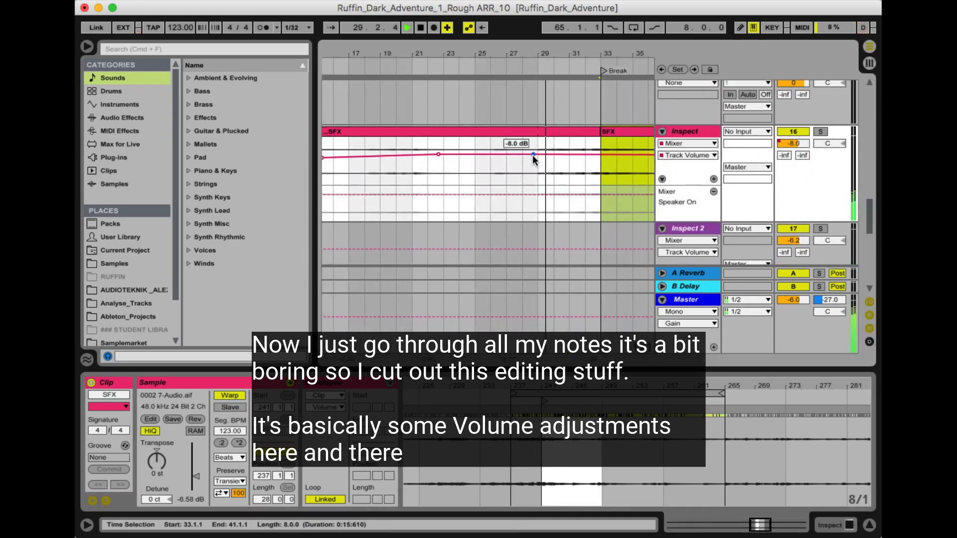
drag(533, 156, 537, 163)
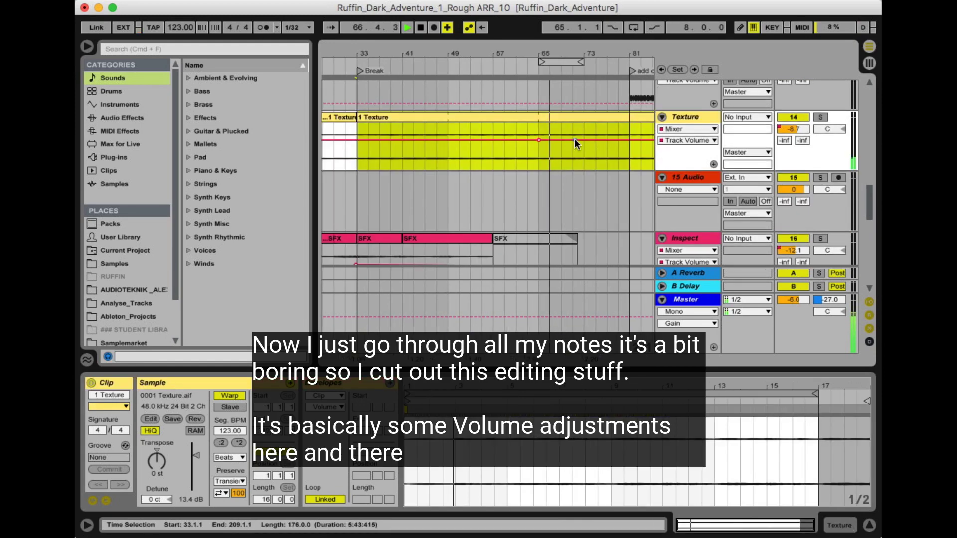
Raise the Texture track's volume automation after bar 65 and adjust the 4 Audio track's volume automation around bar 81
drag(572, 145, 573, 138)
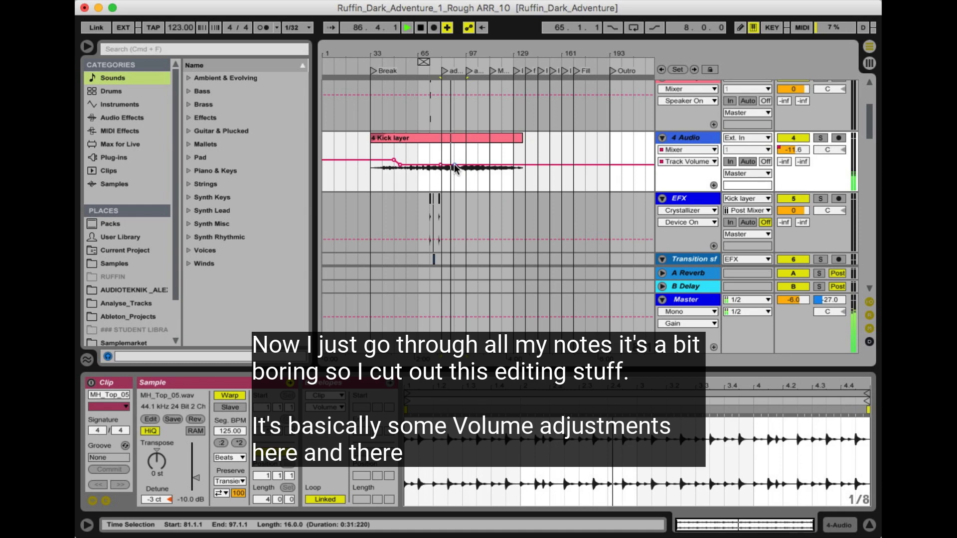
drag(440, 164, 455, 163)
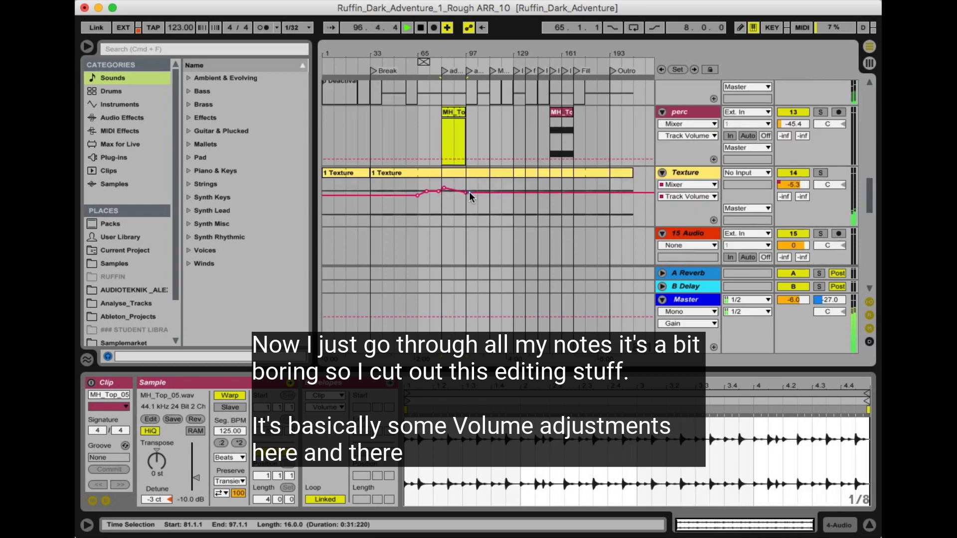
scroll(468, 192, down, 2)
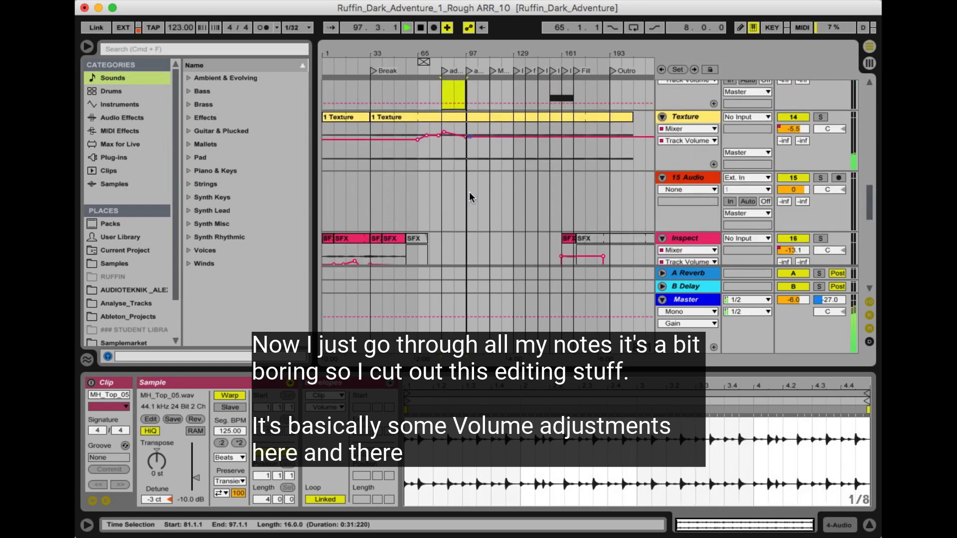
scroll(468, 192, down, 2)
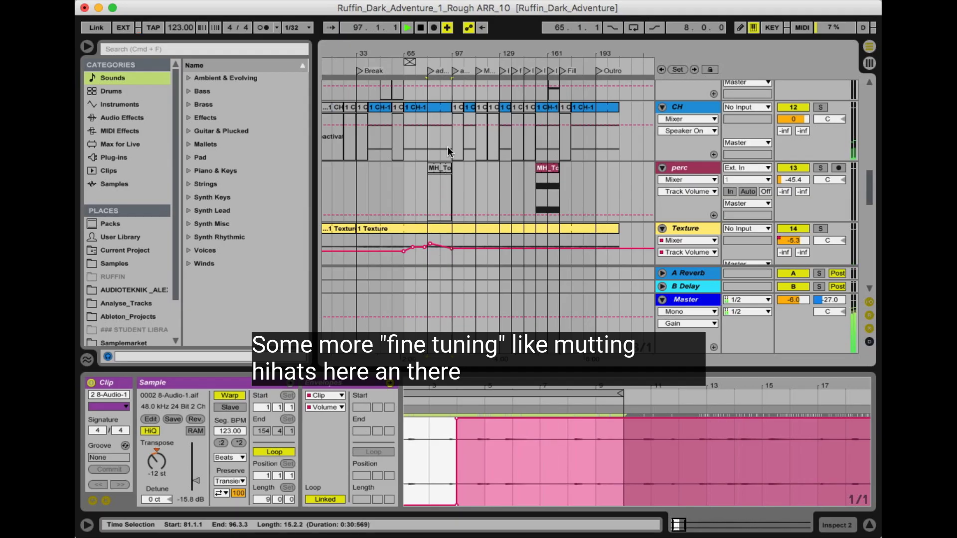
Split off and deactivate the CH hi-hat sections from bar 89 to 97 and from bar 81 to 89
click(441, 115)
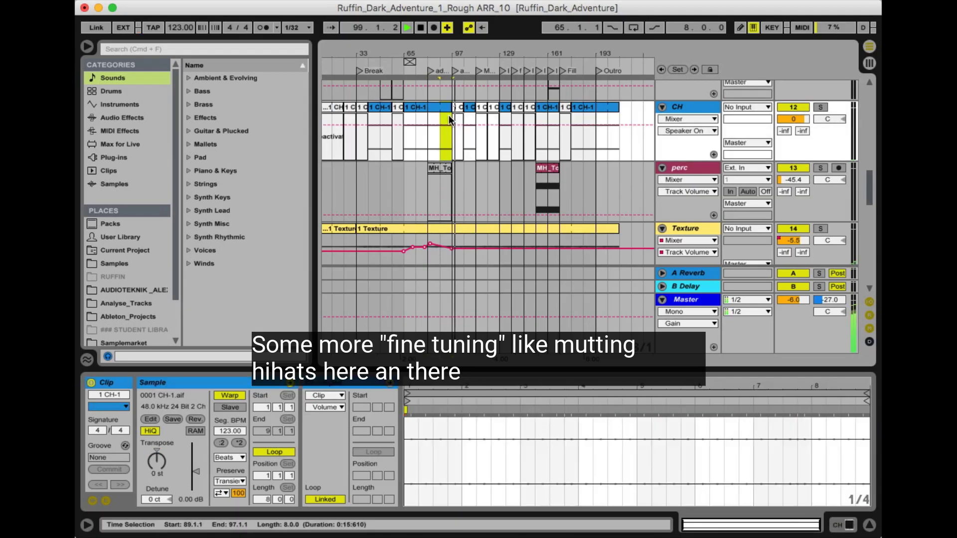
click(435, 64)
drag(438, 54, 439, 84)
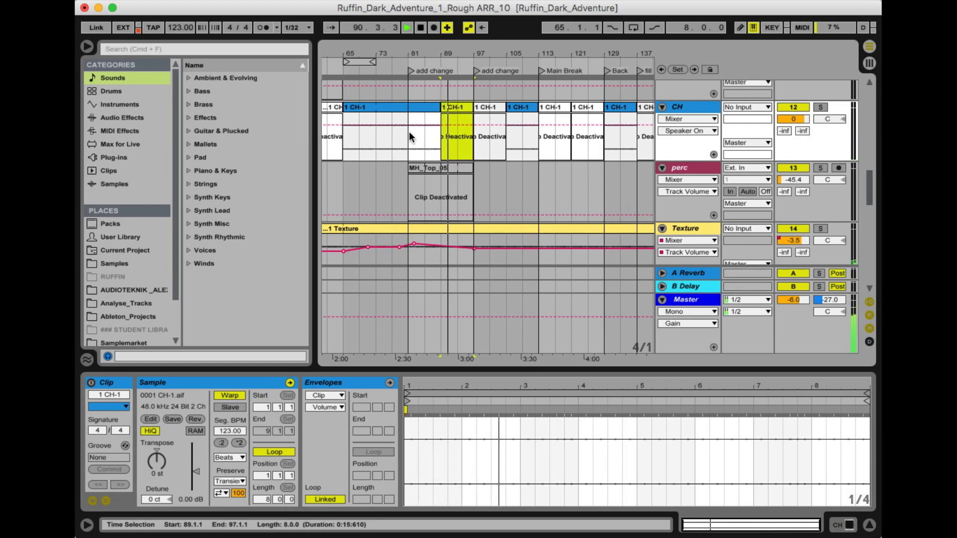
drag(410, 132, 436, 121)
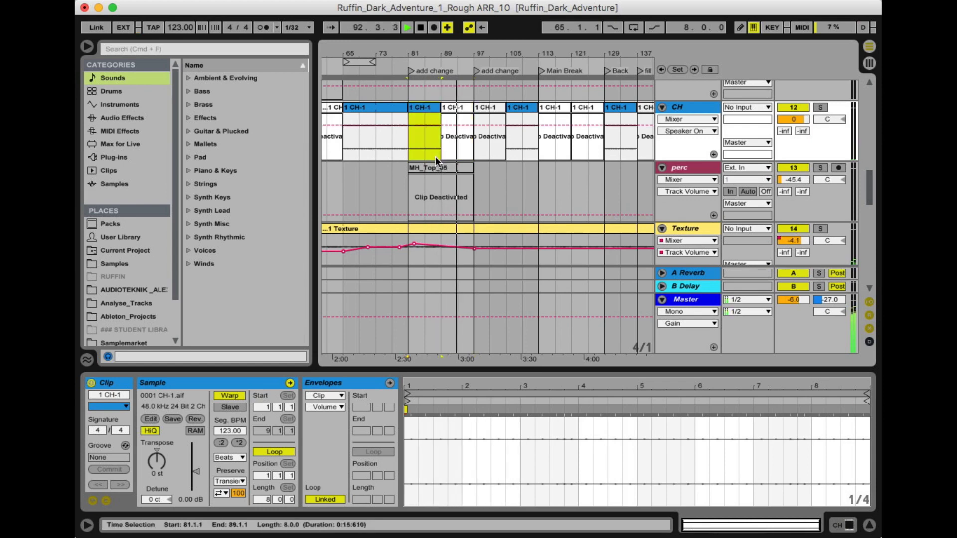
key(super+e)
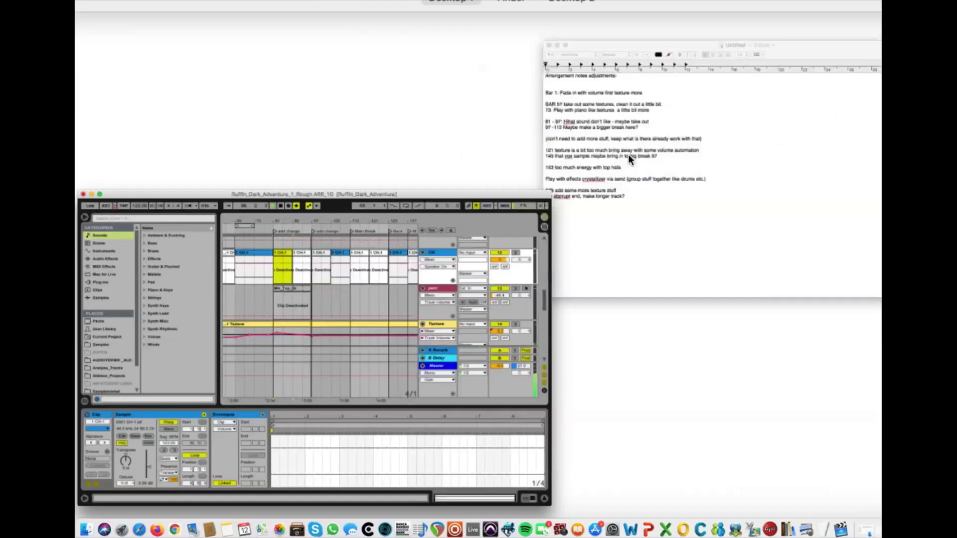
Check the arrangement notes and deactivate the Clap clip from 107.1.1 to the Main Break at bar 113 in Ableton Live
click(696, 180)
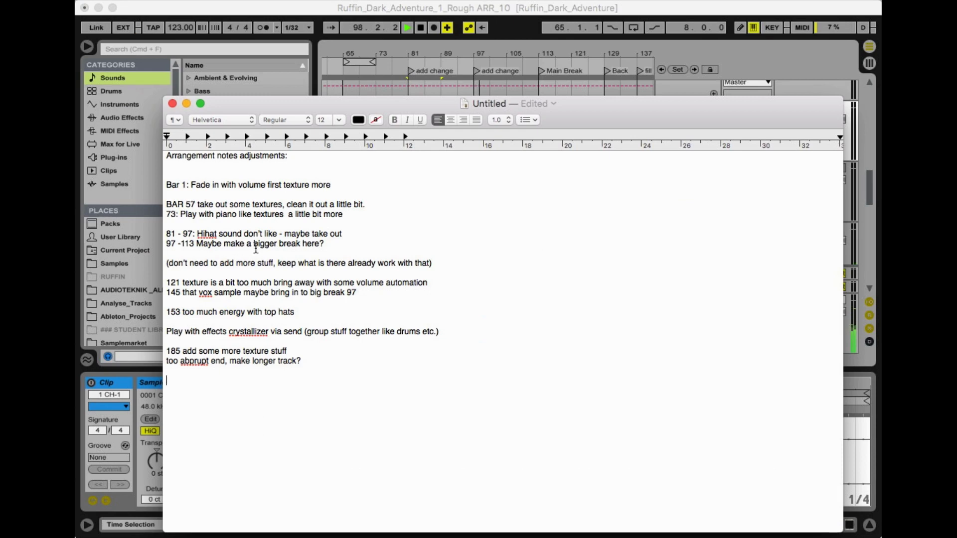
click(495, 9)
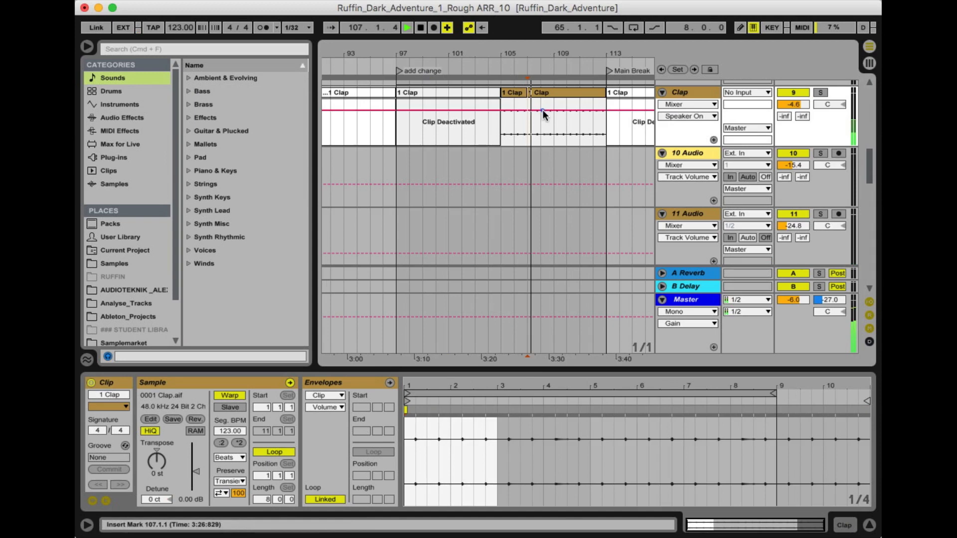
click(548, 94)
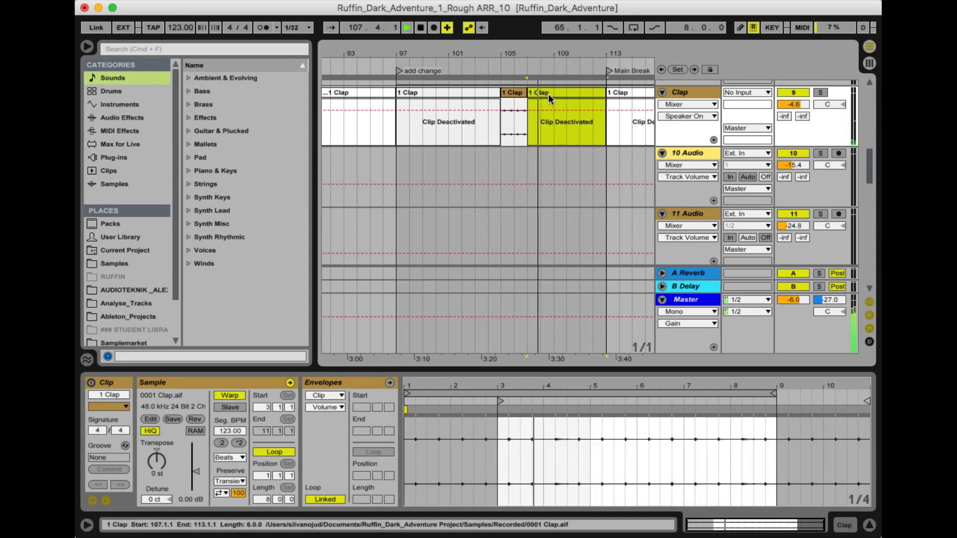
key(0)
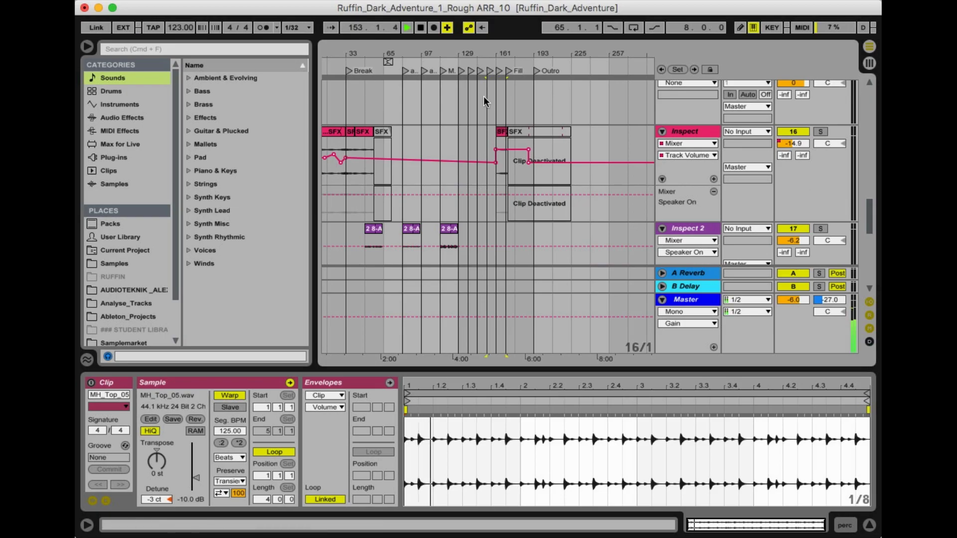
scroll(484, 136, down, 10)
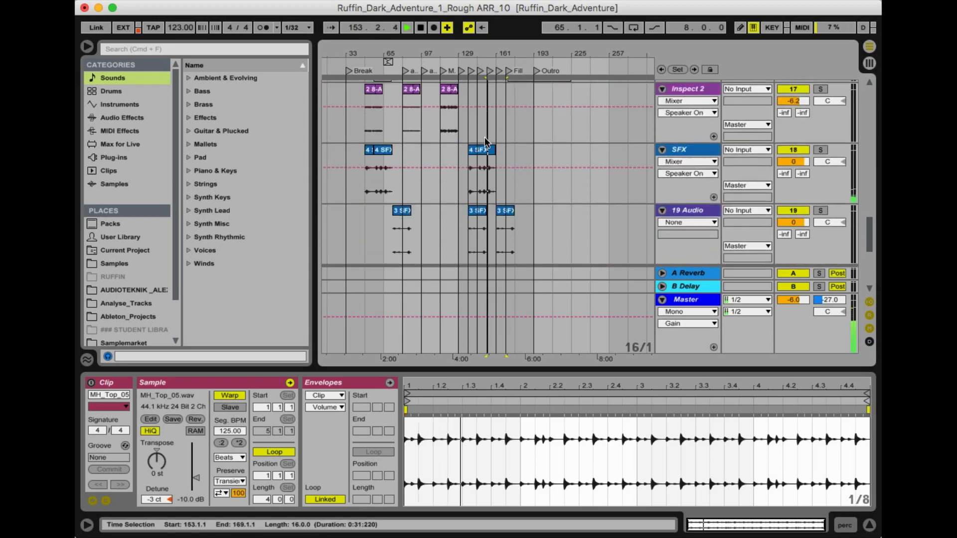
Solo the 10 Audio track, audition its snare clap clip at bar 157, and lower the track's volume
scroll(484, 137, left, 2)
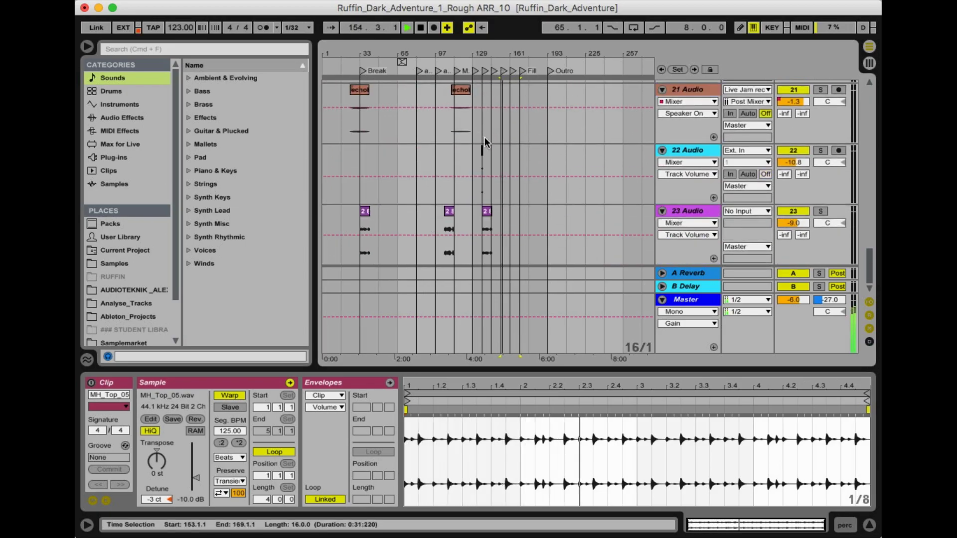
scroll(485, 136, up, 5)
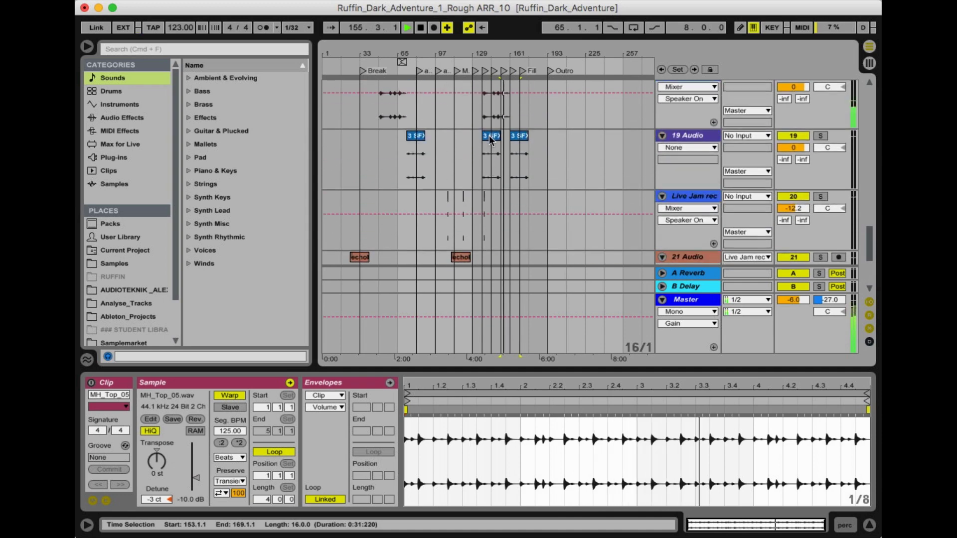
scroll(489, 136, up, 3)
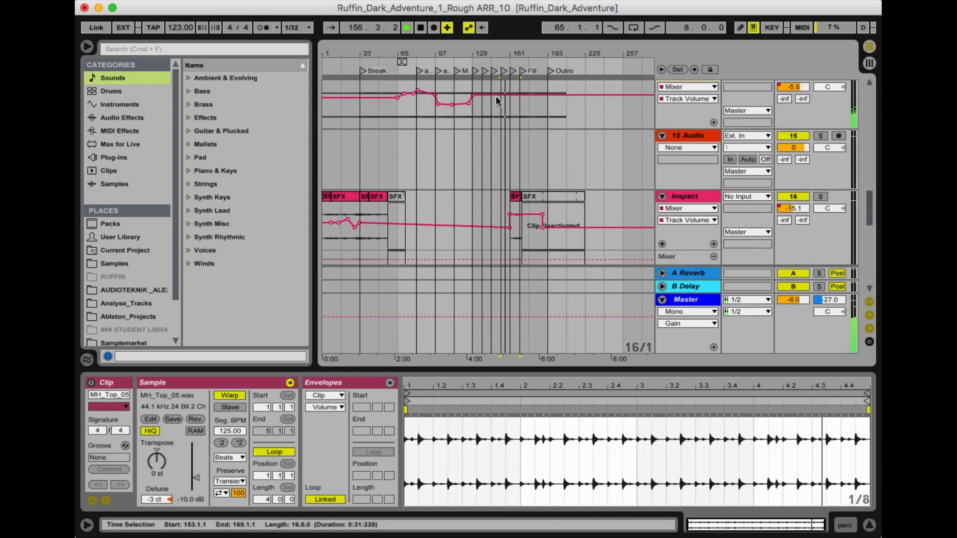
scroll(495, 157, up, 3)
scroll(495, 158, up, 3)
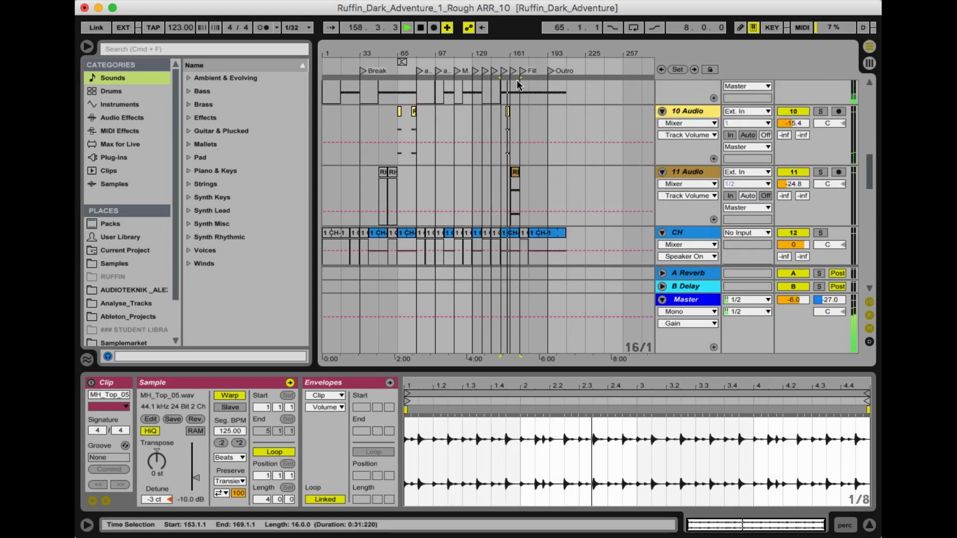
drag(507, 51, 510, 50)
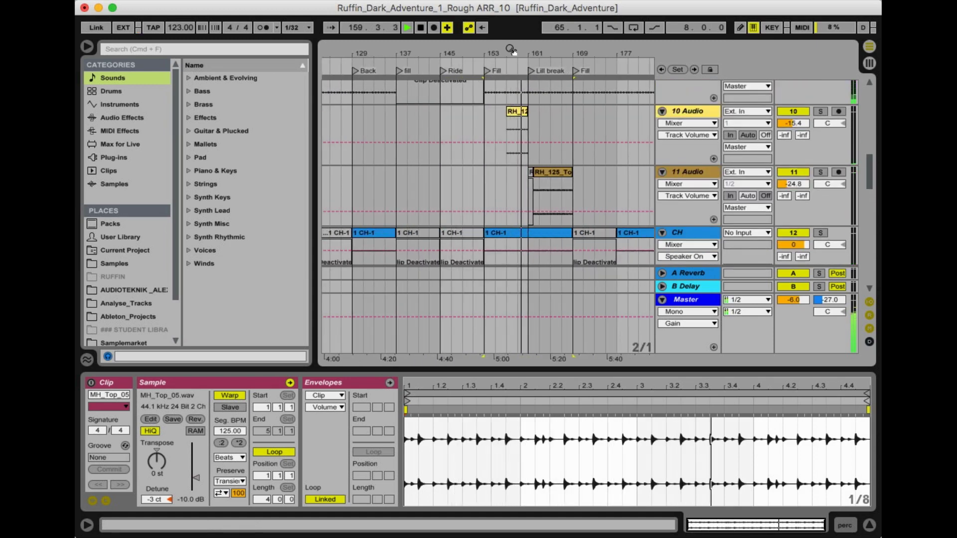
click(516, 112)
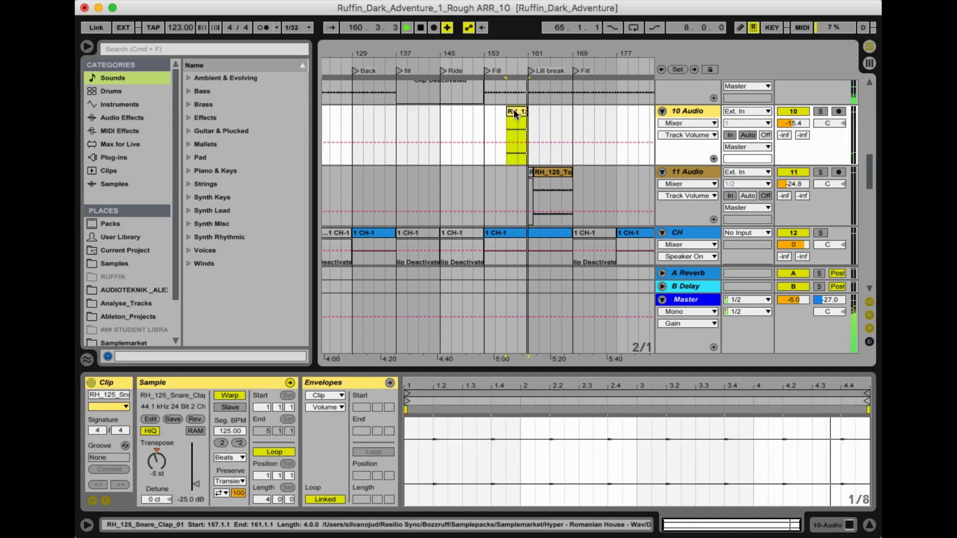
key(space)
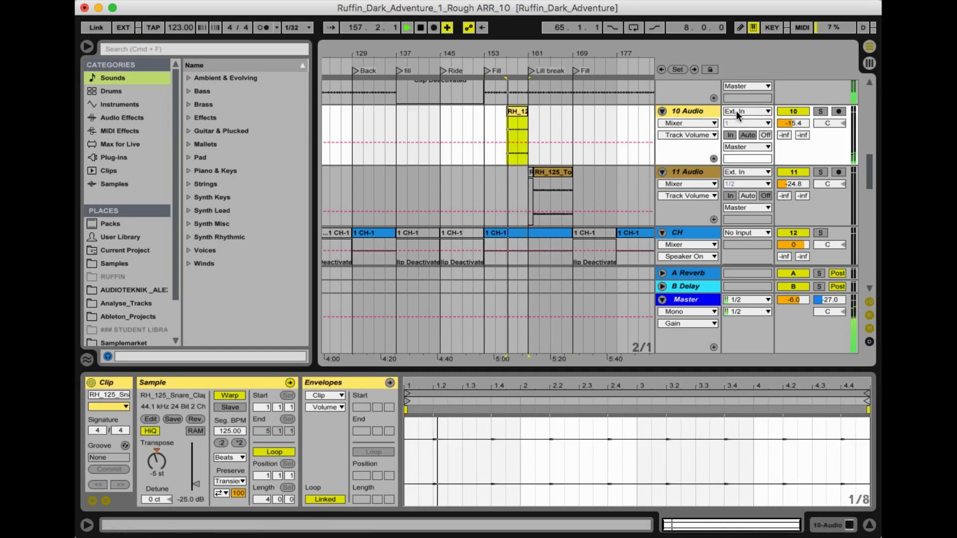
click(820, 111)
click(820, 111)
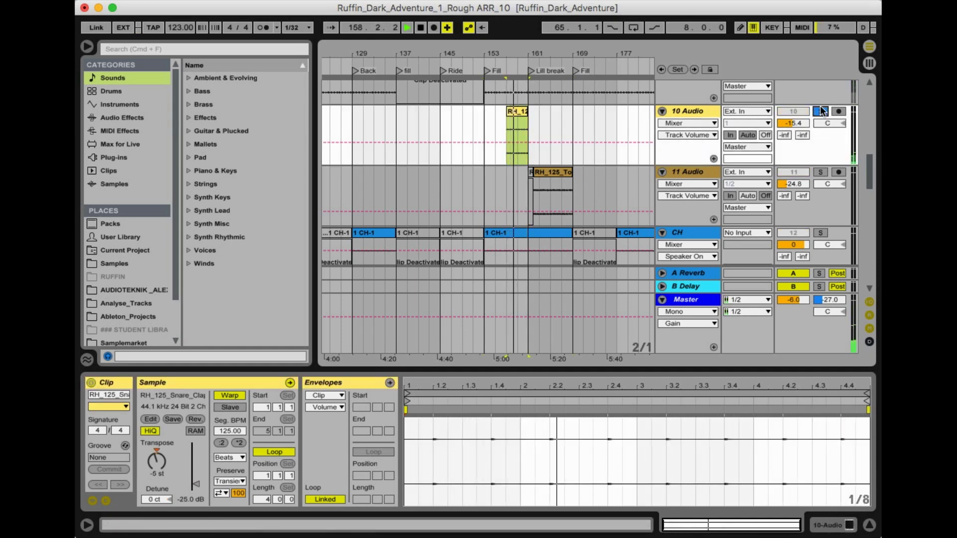
drag(792, 126, 792, 136)
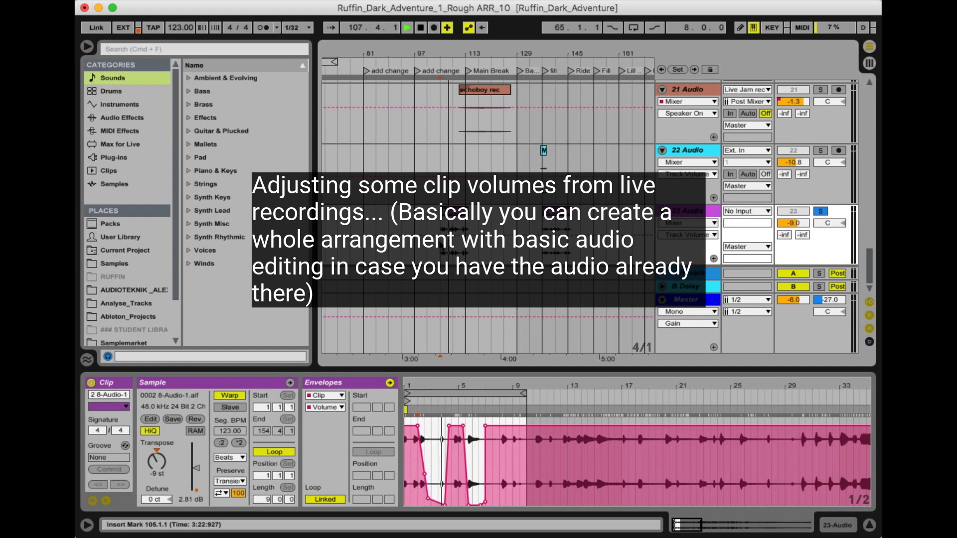
Save the set as a new version named Ruffin_Dark_Adventure_1_Rough ARR_11
key(super+shift+s)
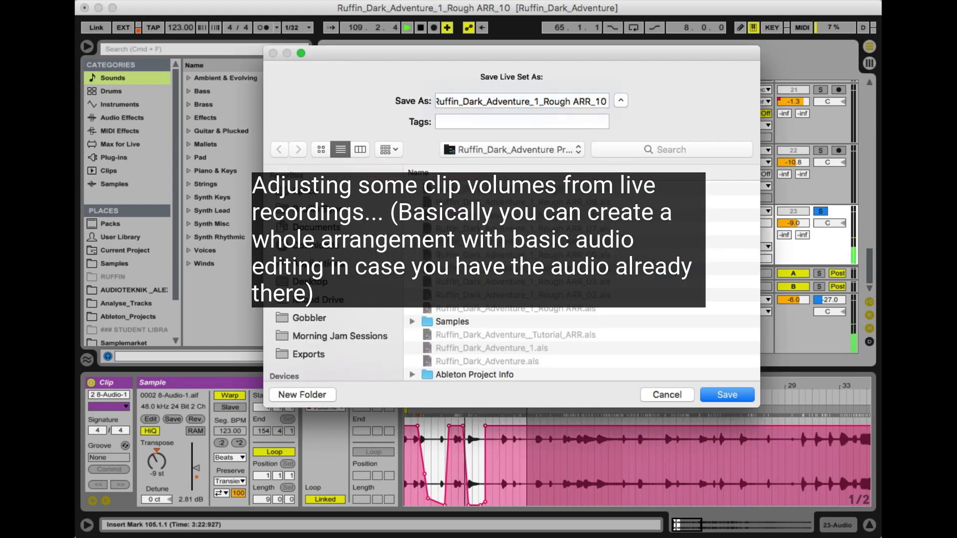
key(BackSpace)
text(1)
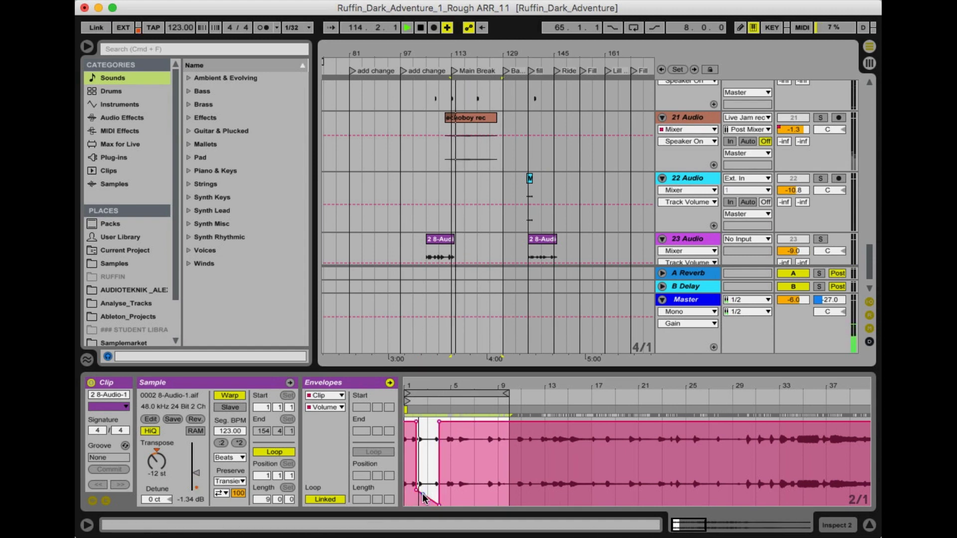
Shift the volume envelope dip in the Inspect 2 clip at the Main Break slightly later and audition it from bar 113
drag(416, 490, 418, 490)
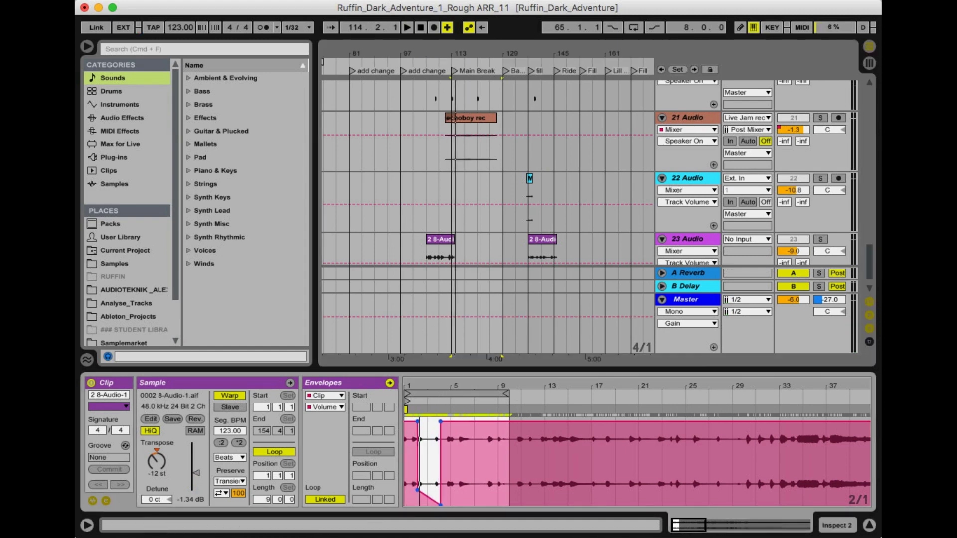
key(space)
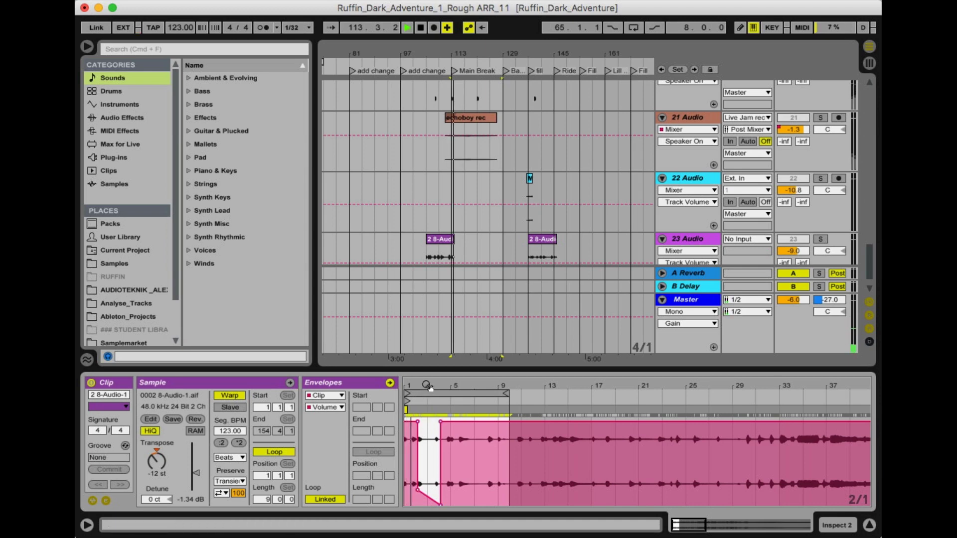
drag(429, 387, 443, 423)
scroll(427, 469, left, 5)
key(space)
key(space)
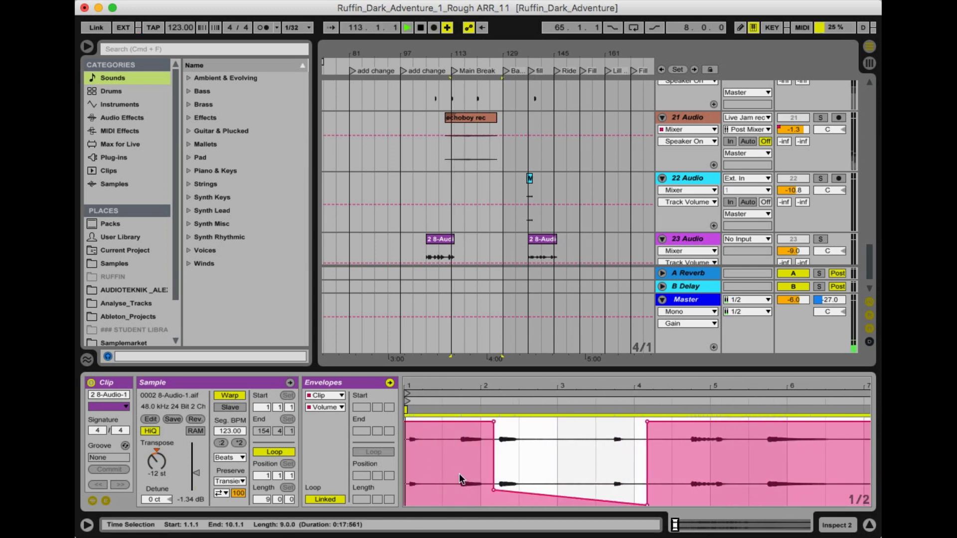
Move the dip's lower-level starting breakpoint later so the volume slopes down after bar 2, audition it, and save the set
key(space)
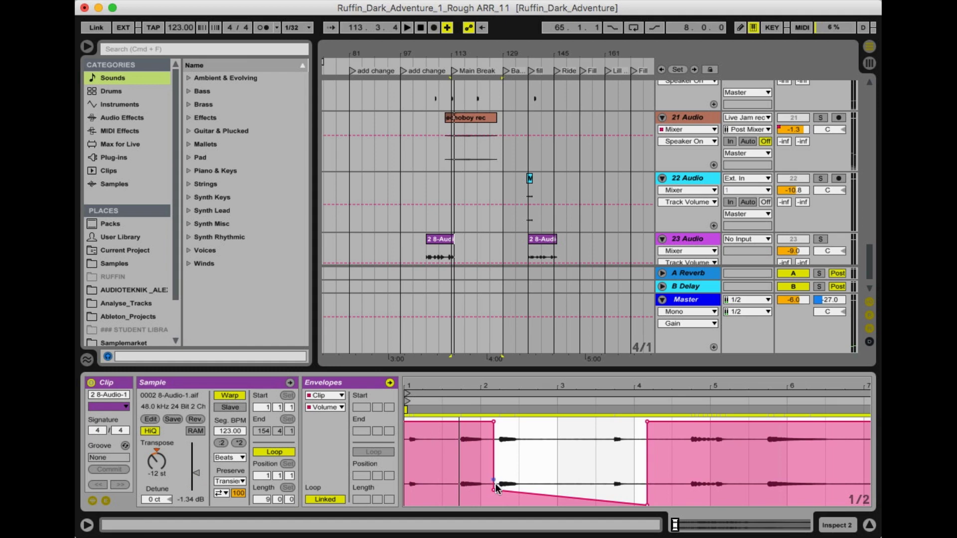
drag(495, 492, 503, 491)
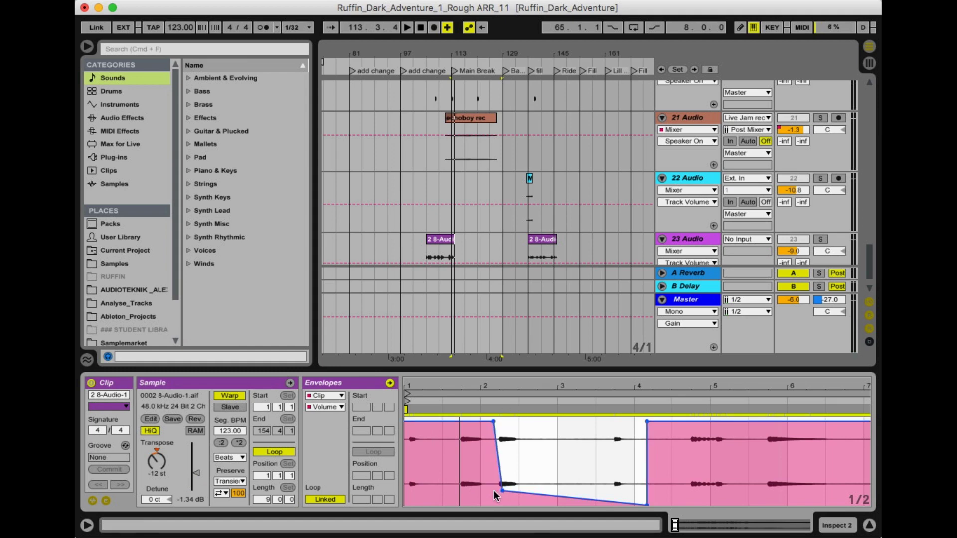
key(space)
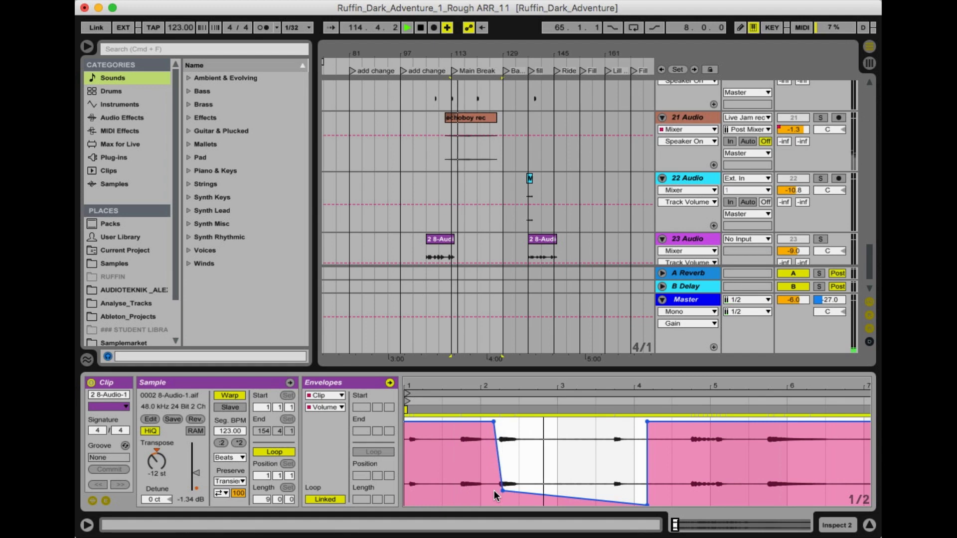
key(super+s)
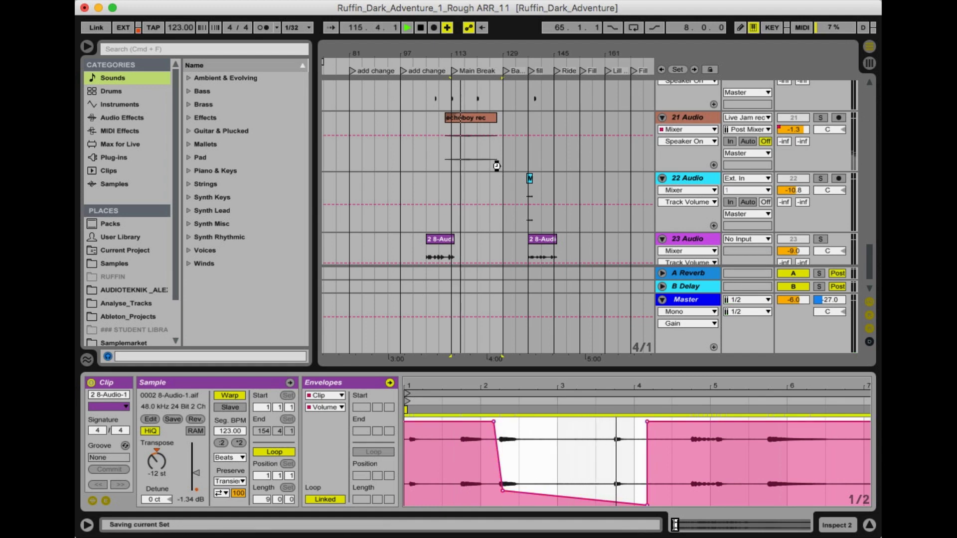
Play back the Main Break from bar 113 while reviewing the tracks, and select the SFX clip at bar 161 on the Inspect track
scroll(498, 202, up, 4)
scroll(498, 201, left, 5)
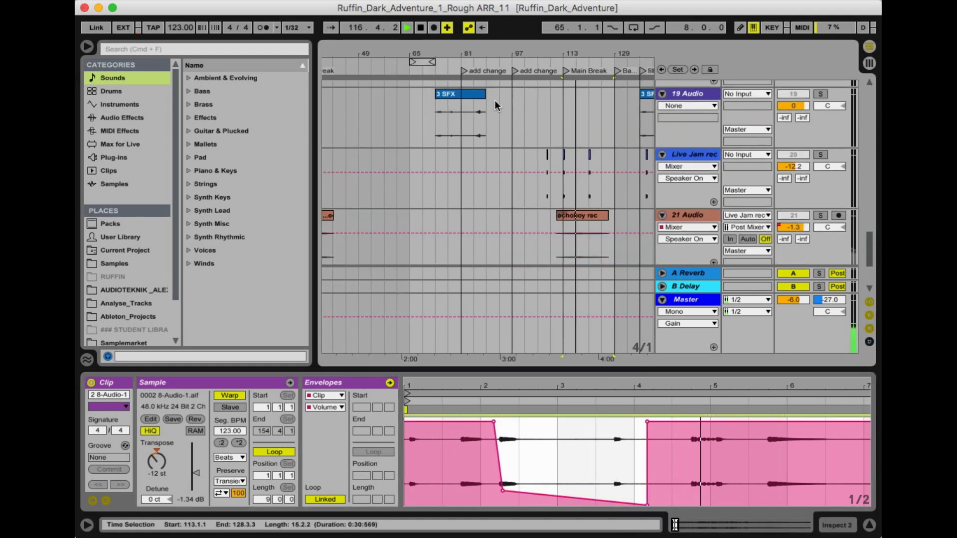
drag(532, 48, 531, 26)
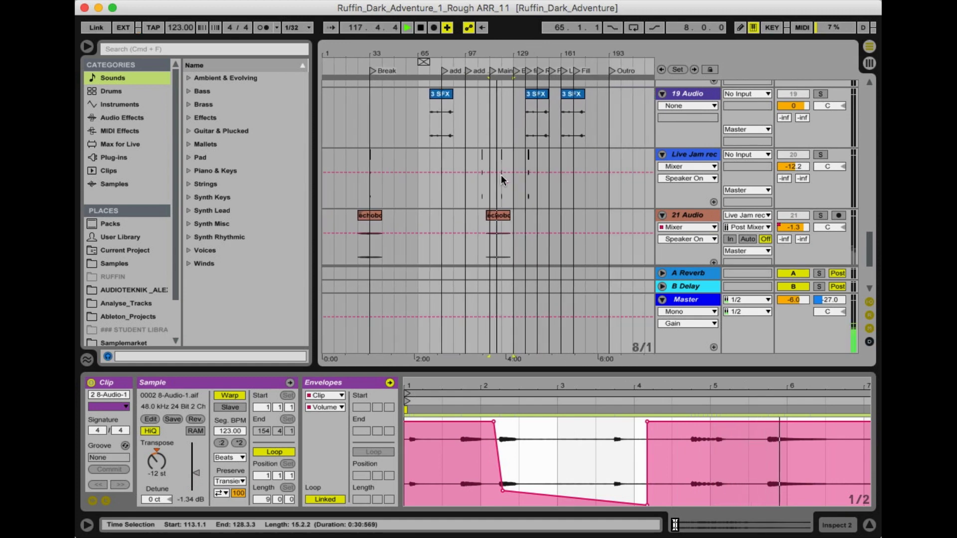
key(space)
scroll(501, 174, down, 5)
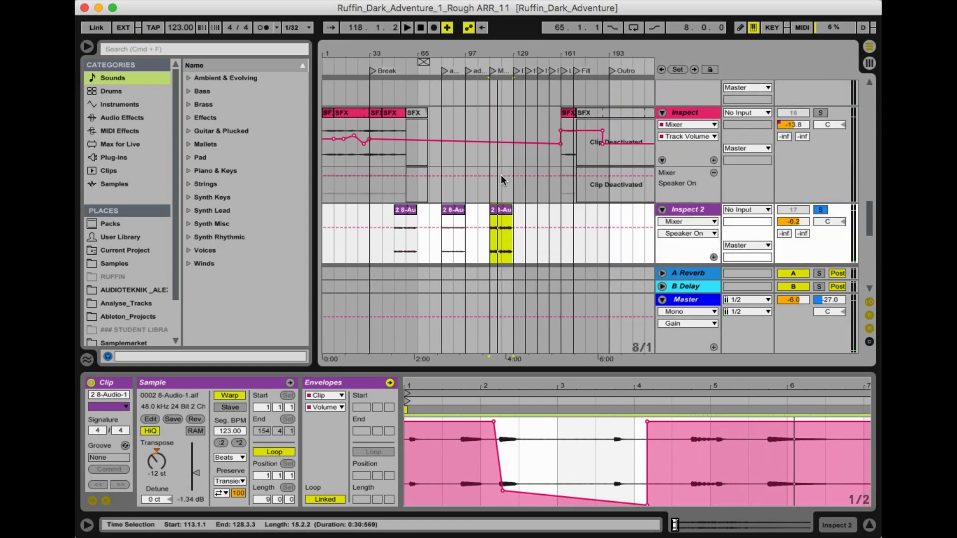
key(space)
scroll(498, 198, up, 2)
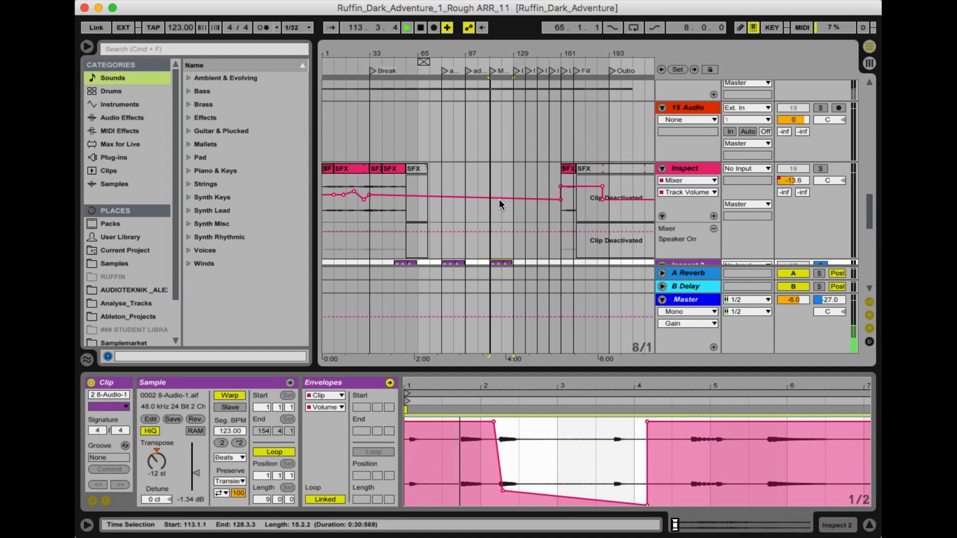
click(566, 170)
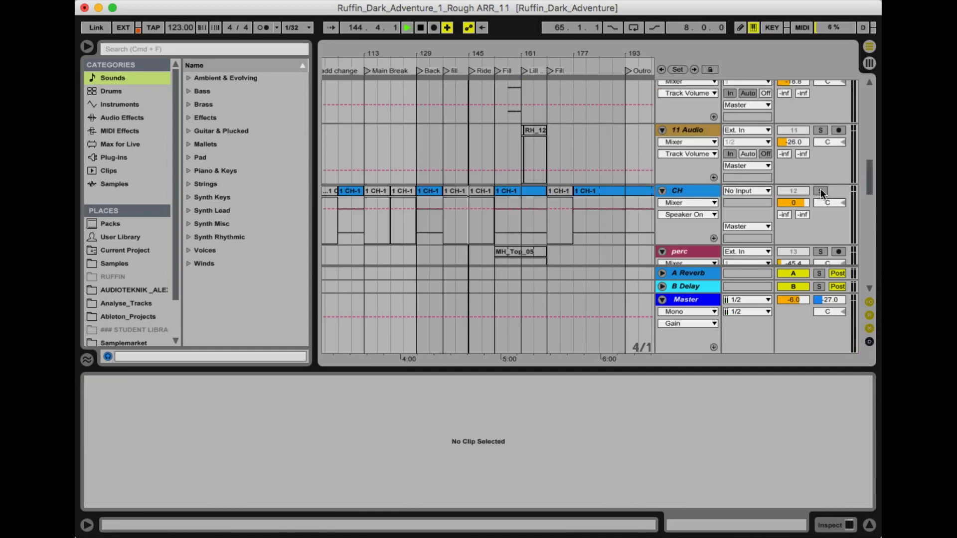
Take the CH track out of solo and replay the full arrangement from just before the fill marker at bar 137
click(819, 190)
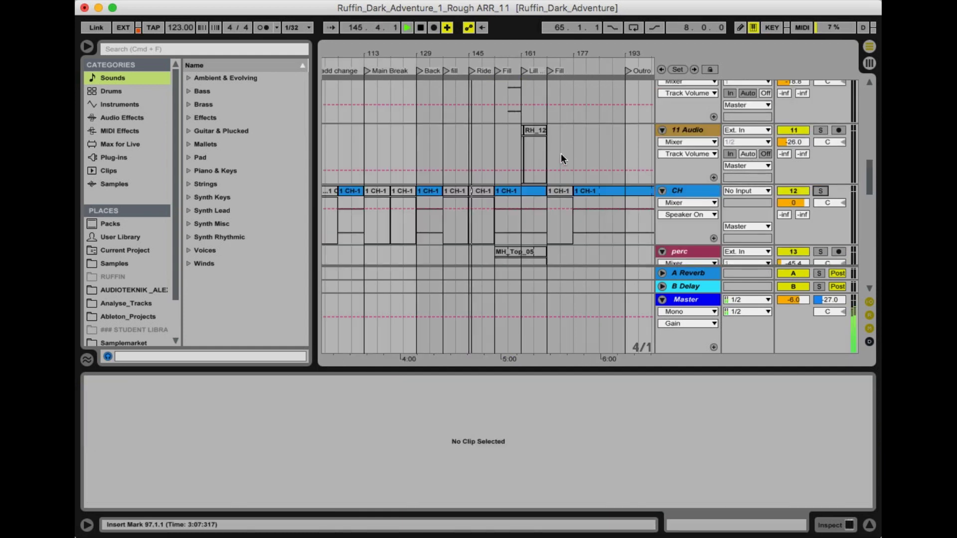
scroll(561, 156, up, 1)
scroll(474, 187, down, 5)
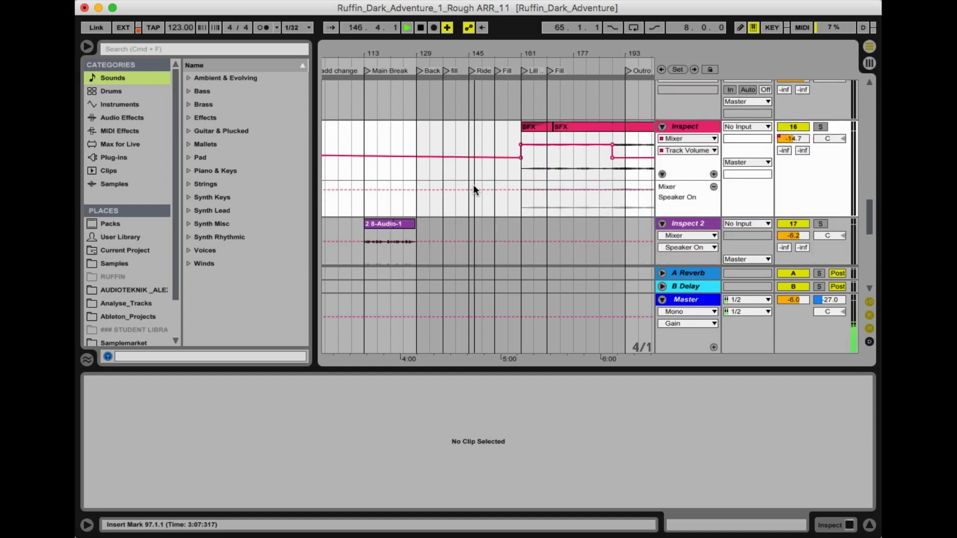
scroll(473, 187, down, 8)
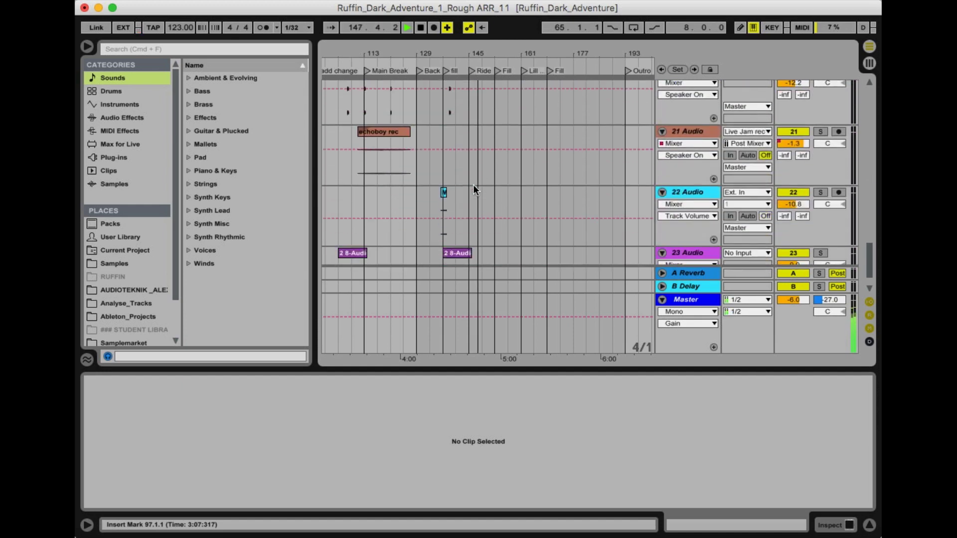
click(465, 57)
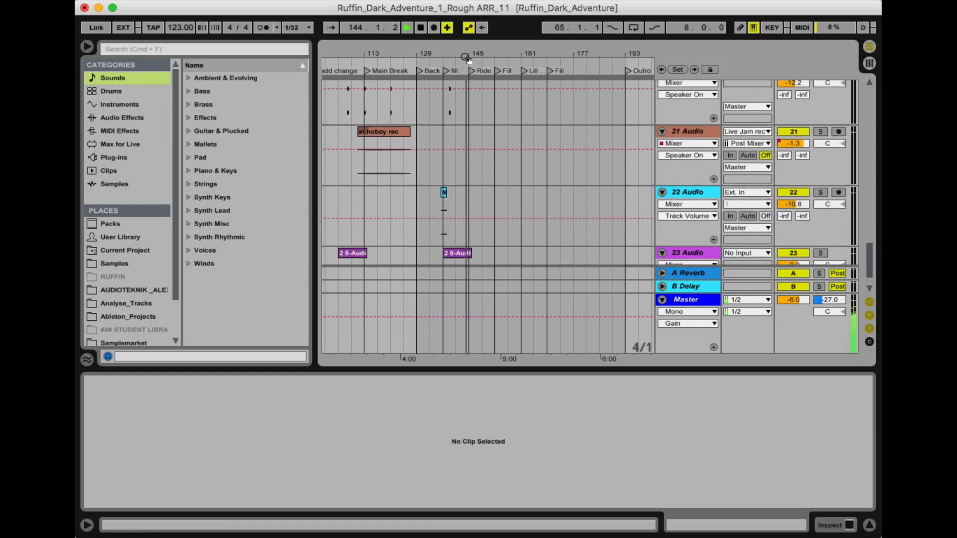
drag(465, 56, 466, 64)
click(427, 59)
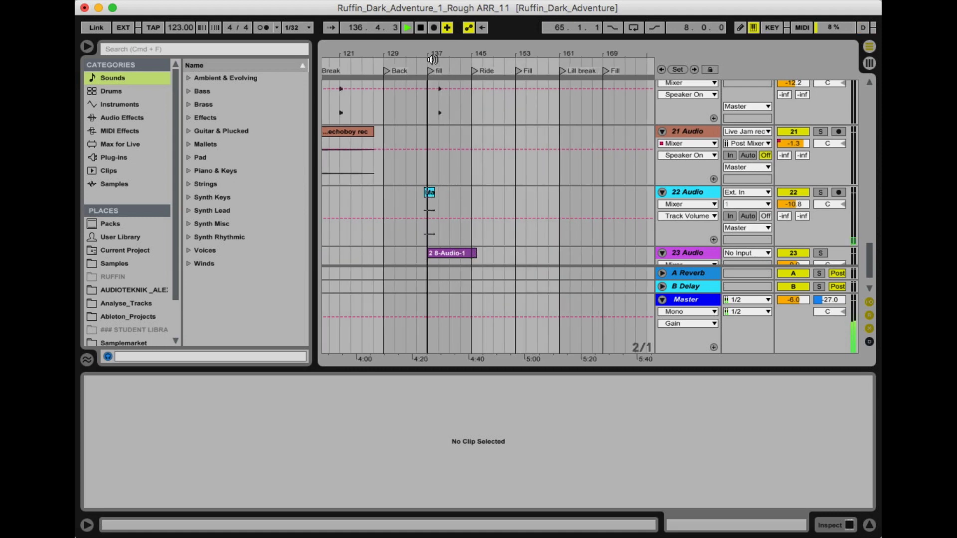
Select the Magenta Monday clip near bar 137 and solo the 22 Audio track to audition it
click(427, 192)
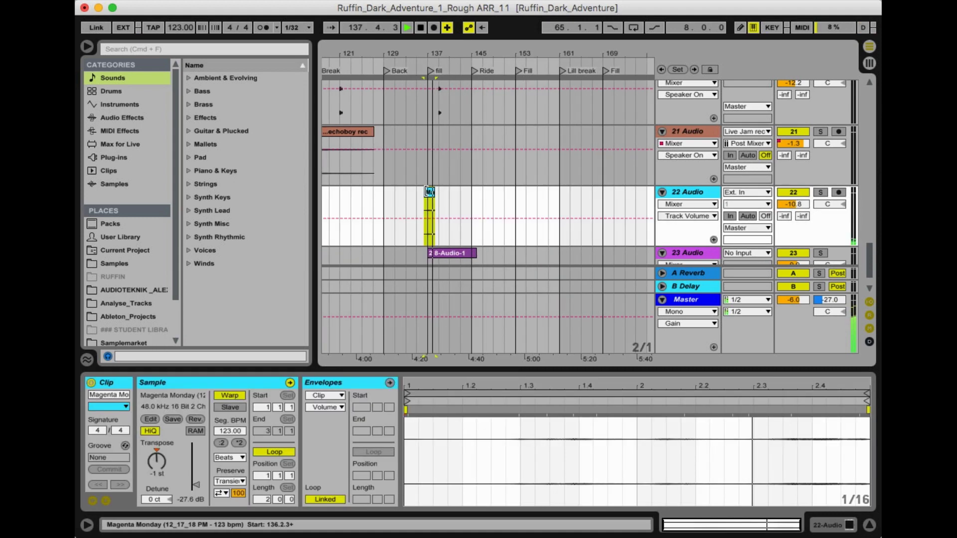
key(space)
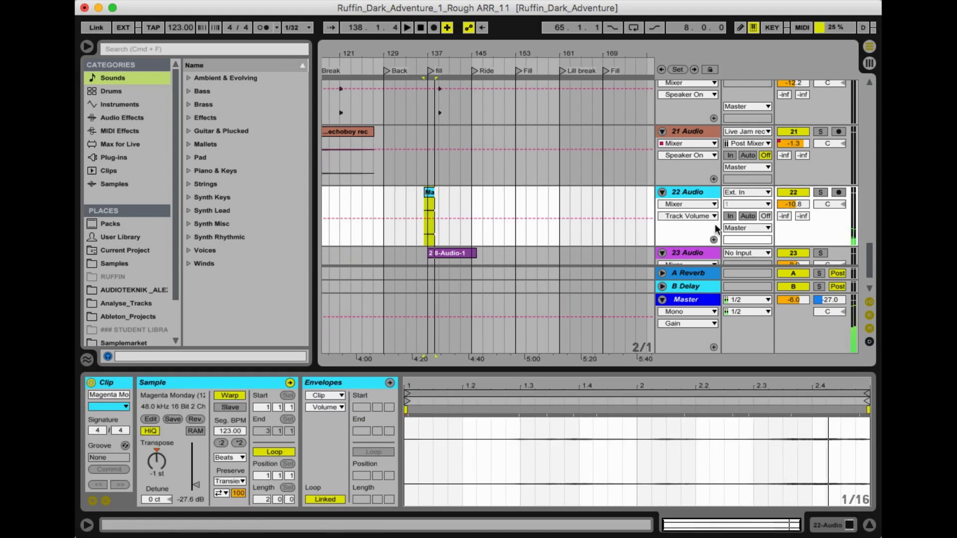
click(817, 193)
key(space)
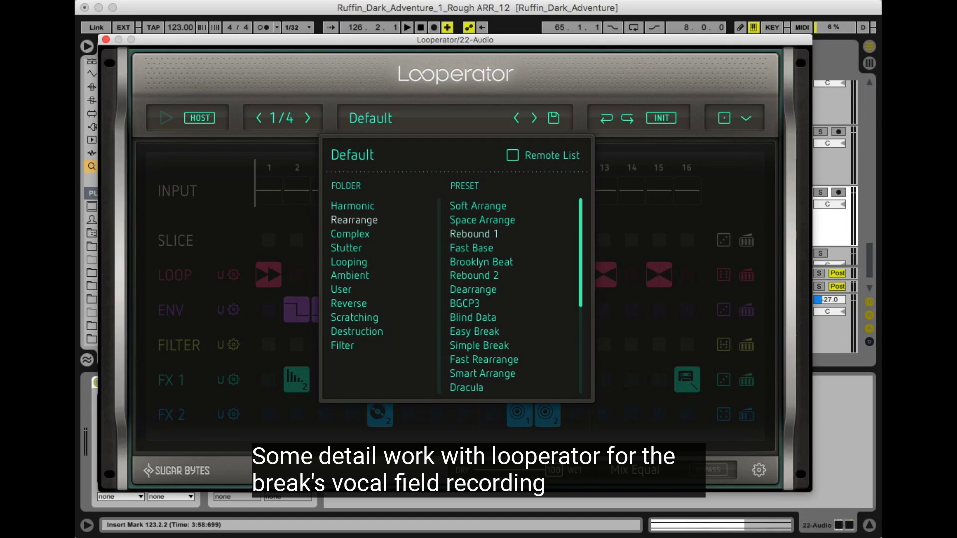
Try the Space Arrange preset in Looperator on the 22 Audio track, and reopen the plug-in with its window clear of the timeline
click(482, 220)
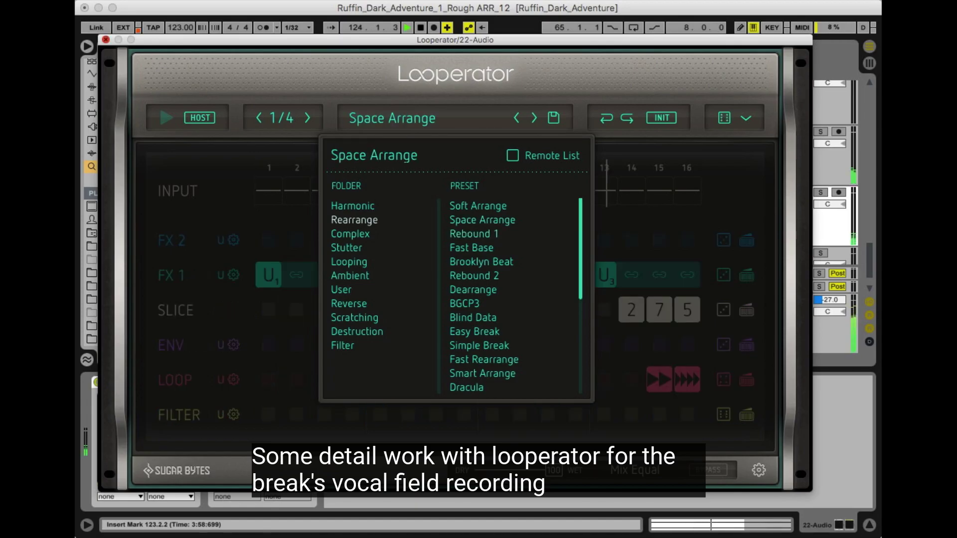
click(106, 40)
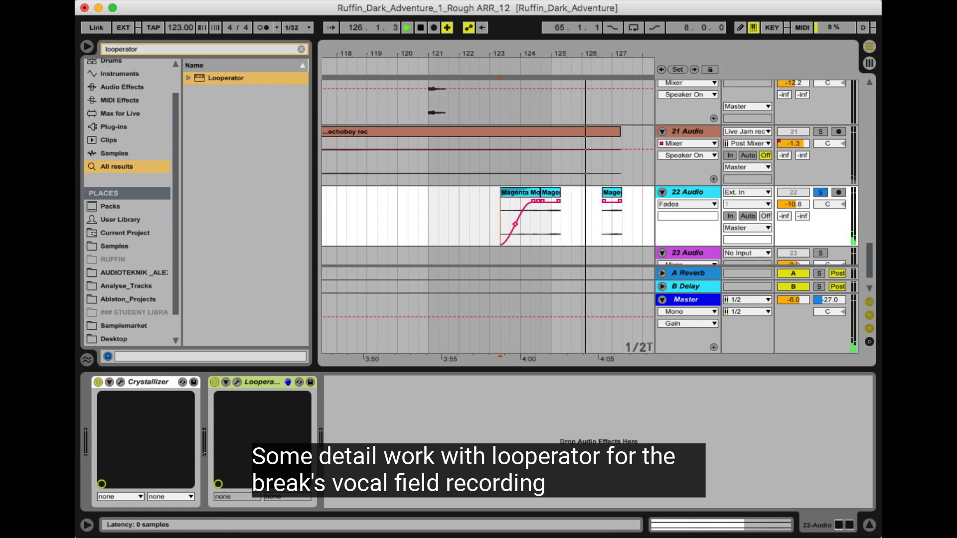
click(237, 383)
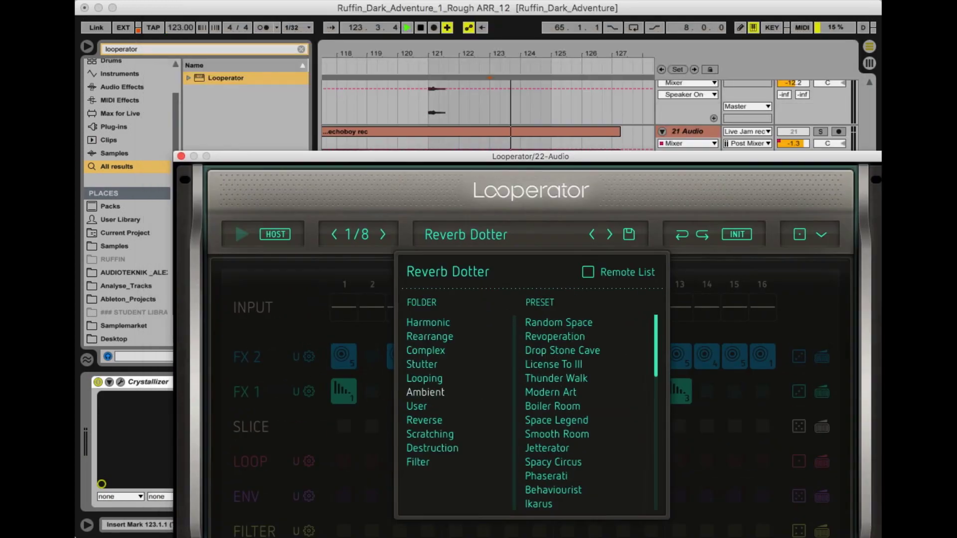
drag(526, 253, 523, 178)
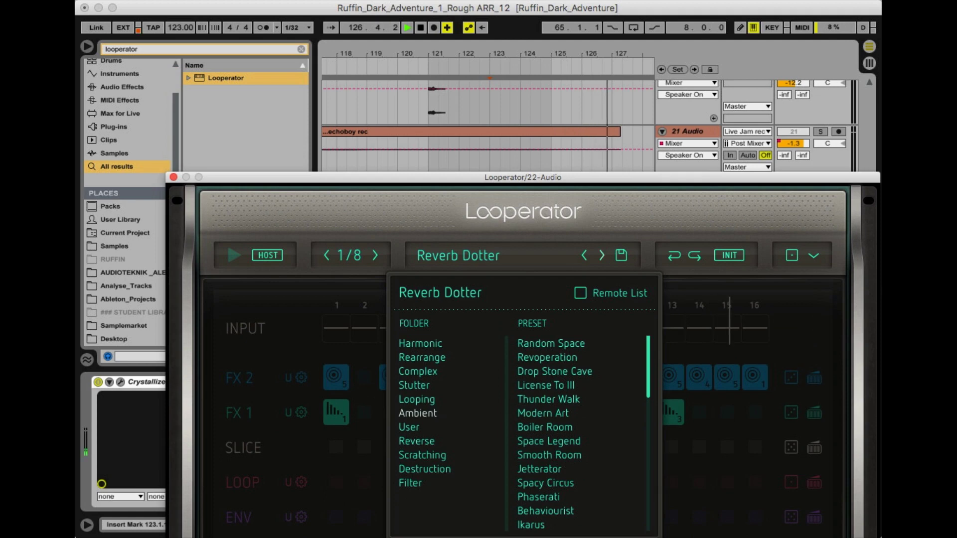
Advance Looperator past the Reverb Dotter preset, then take the 22 Audio track out of solo and play the arrangement
click(602, 255)
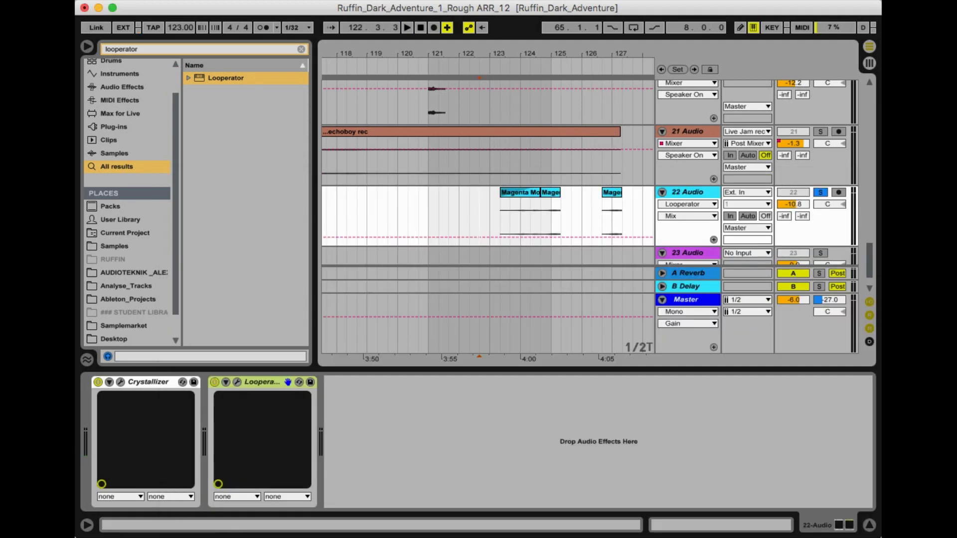
click(820, 193)
key(space)
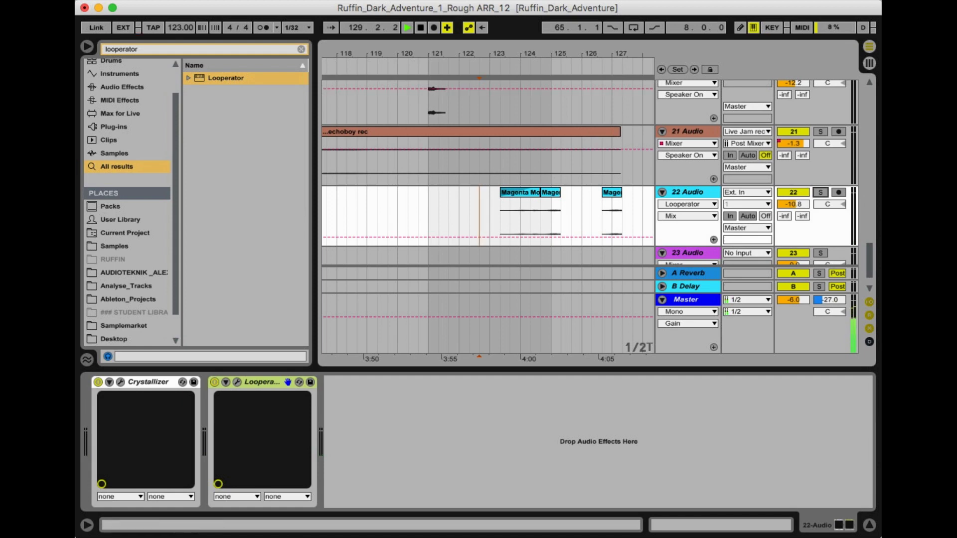
drag(471, 53, 462, 23)
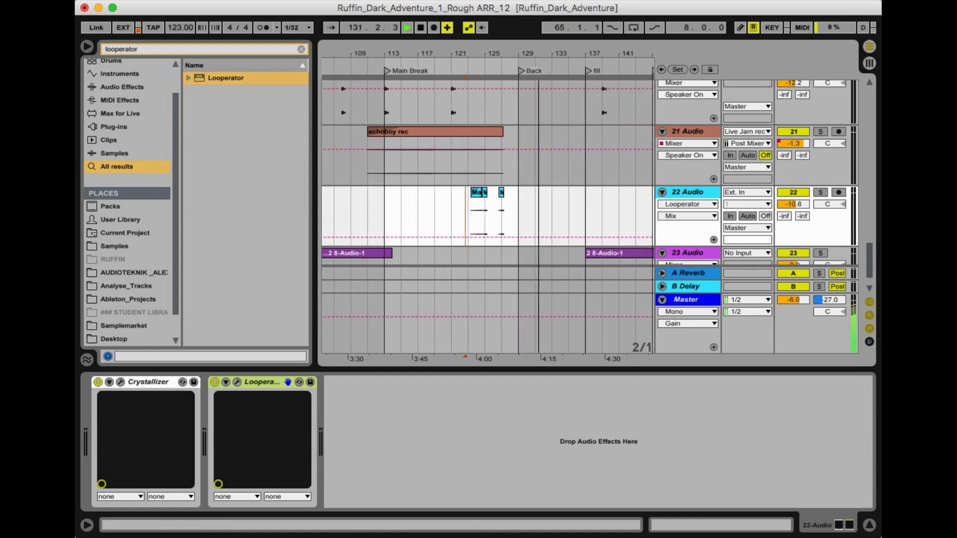
Save the Live set as a new version named Ruffin_Dark_Adventure_1_Rough ARR_13
key(super+shift+s)
key(Right)
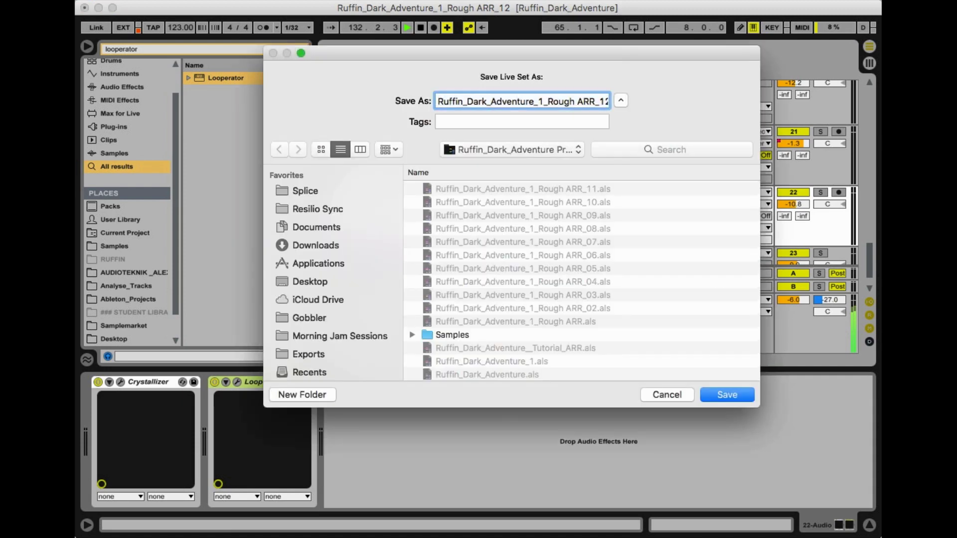
key(BackSpace)
text(3)
key(Return)
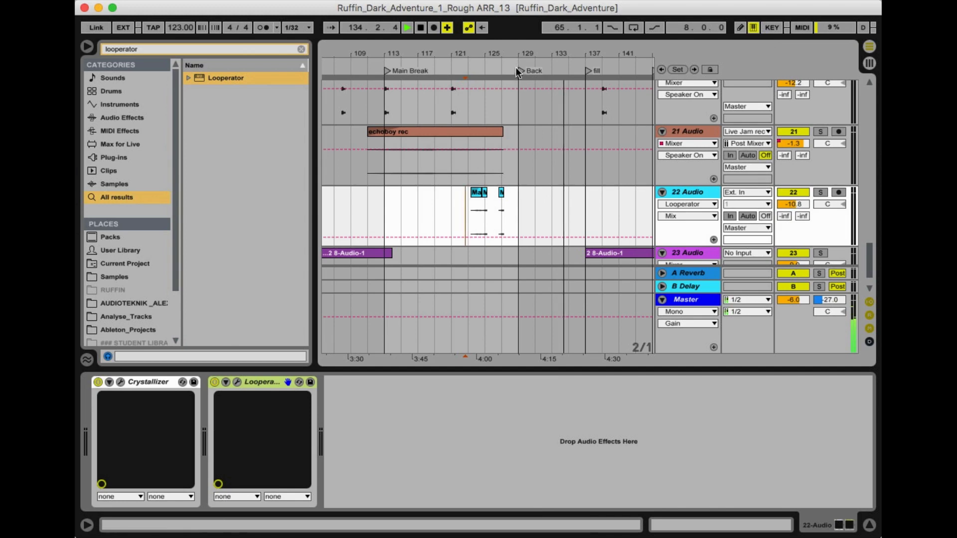
Search the browser for "cry" and add the Crystallizer effect to the Texture track
drag(515, 55, 509, 35)
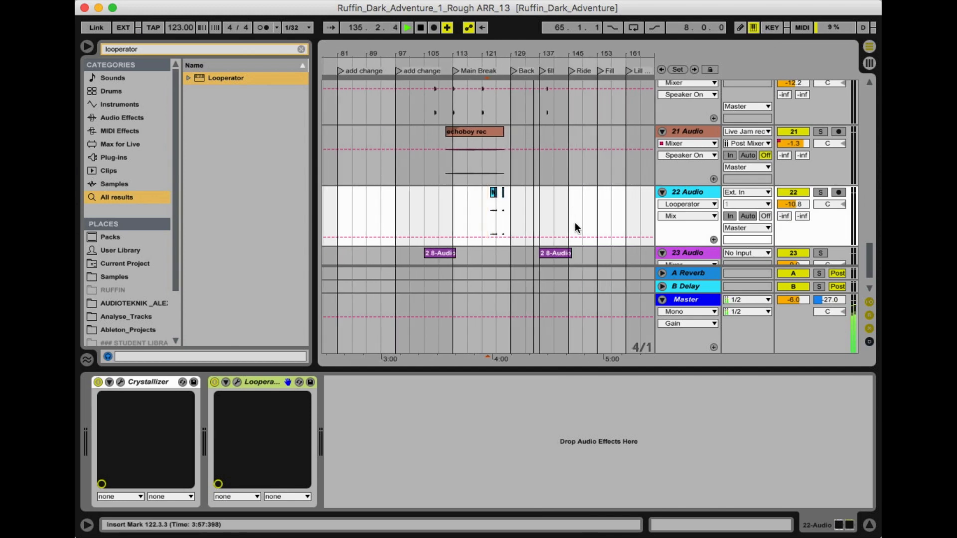
scroll(576, 224, up, 10)
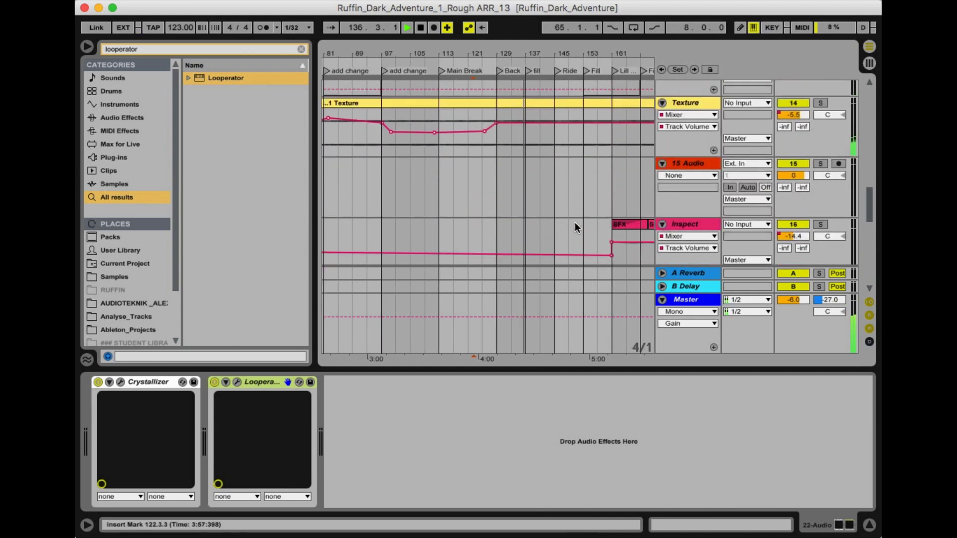
click(679, 104)
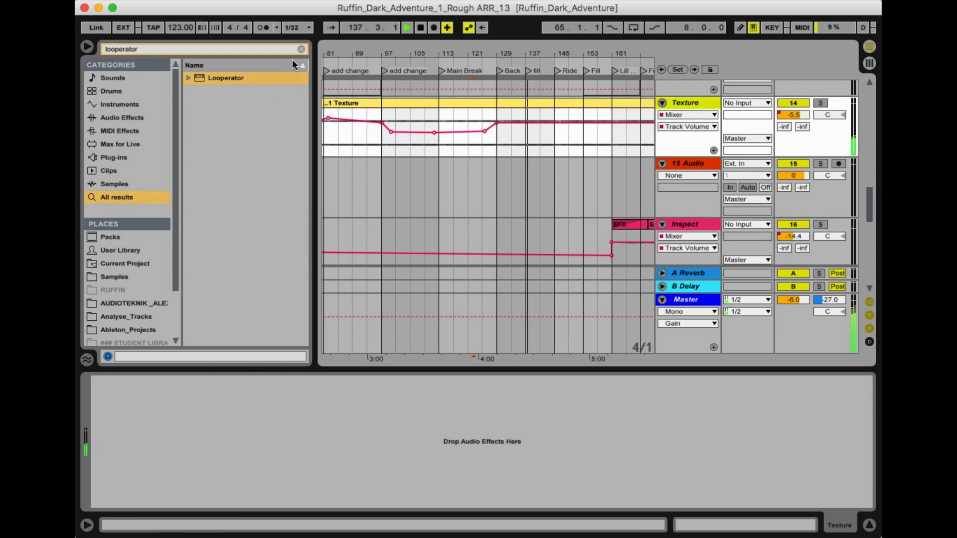
click(302, 48)
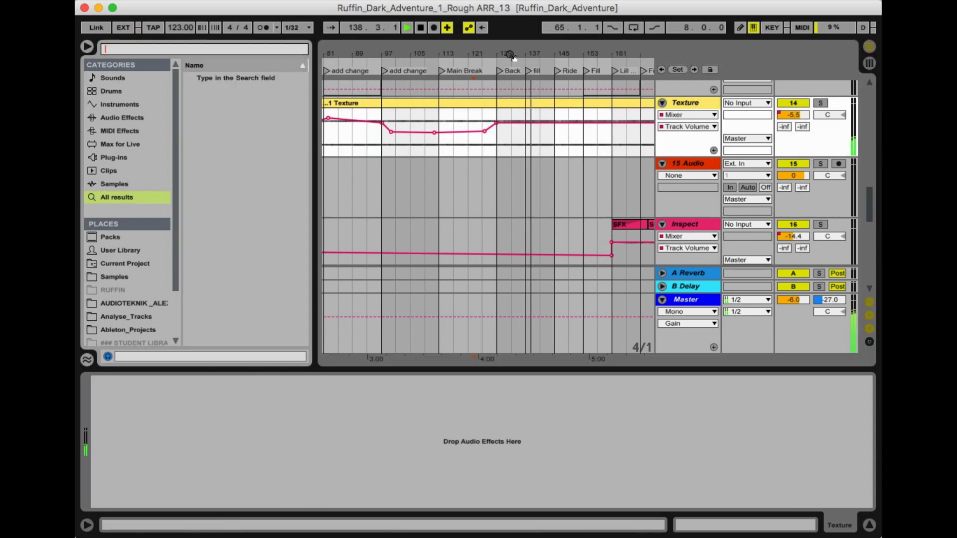
text(cr)
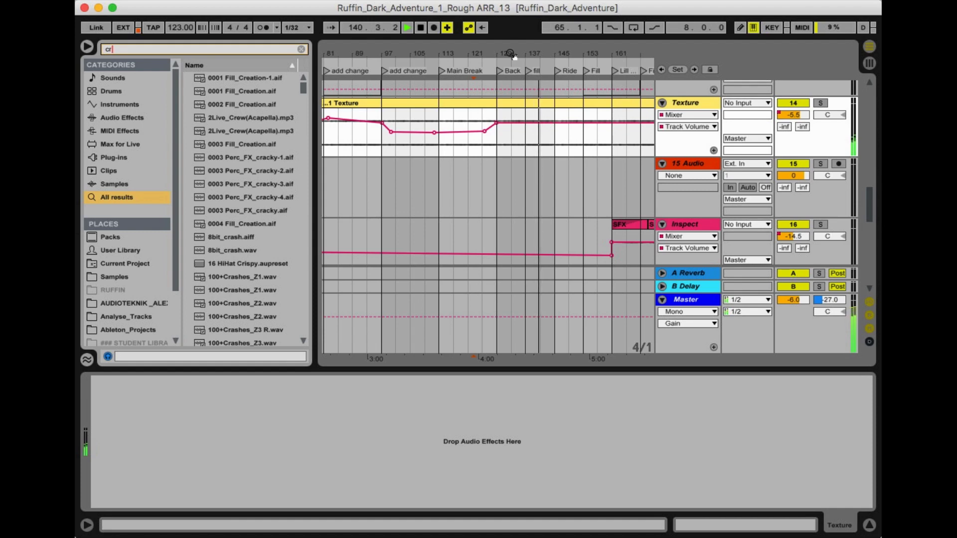
text(y)
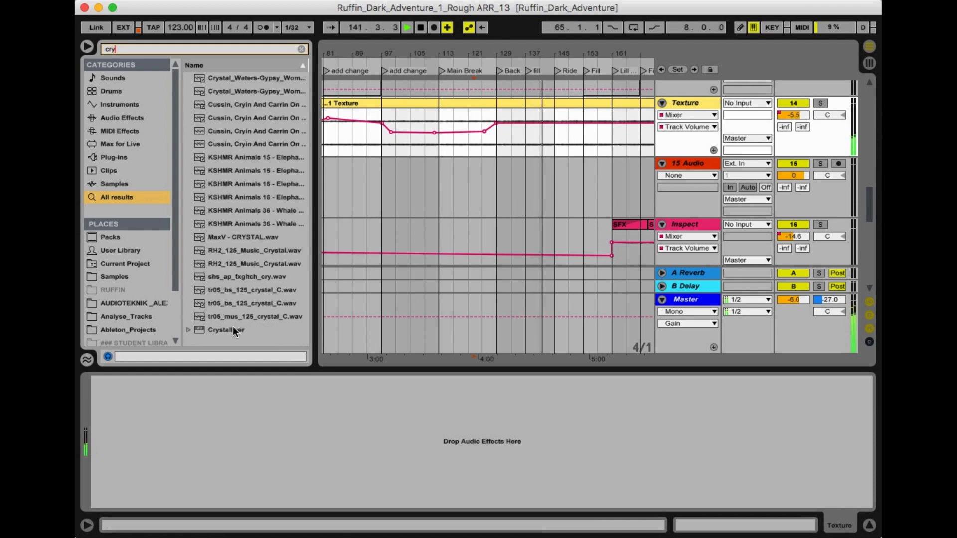
drag(232, 330, 510, 124)
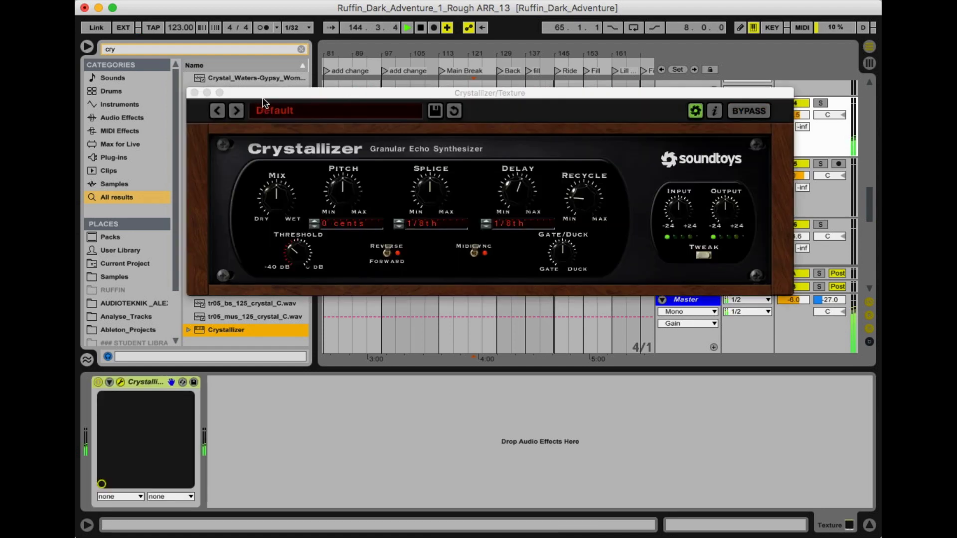
Load the Master Crystalizer preset from the 01 Crystals folder and move the plug-in window clear of the Texture track
click(267, 112)
mouse_move(291, 130)
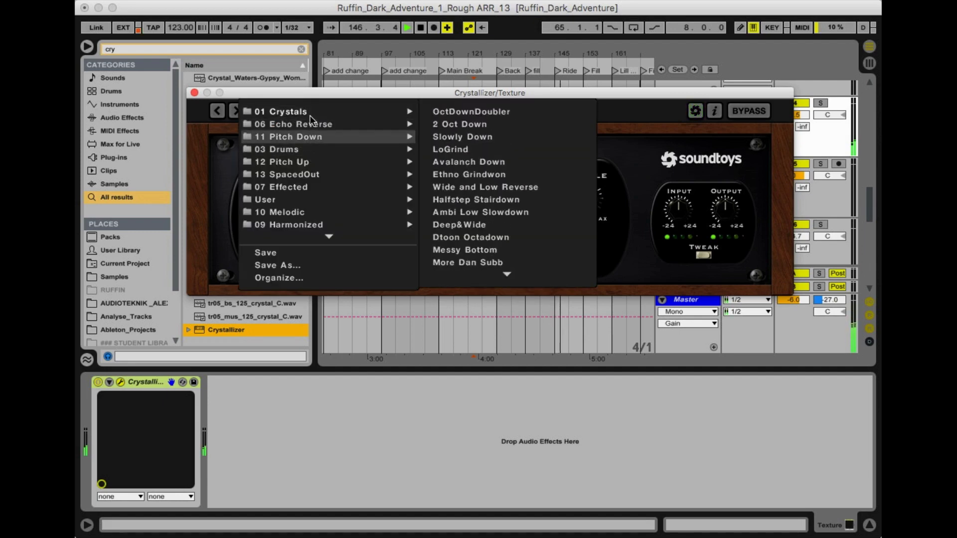
mouse_move(339, 113)
click(450, 124)
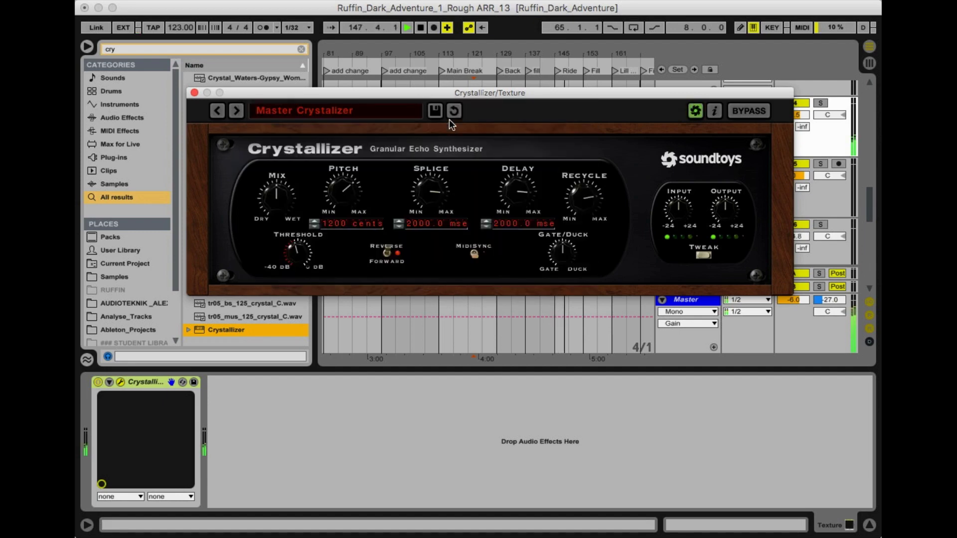
drag(414, 93, 454, 348)
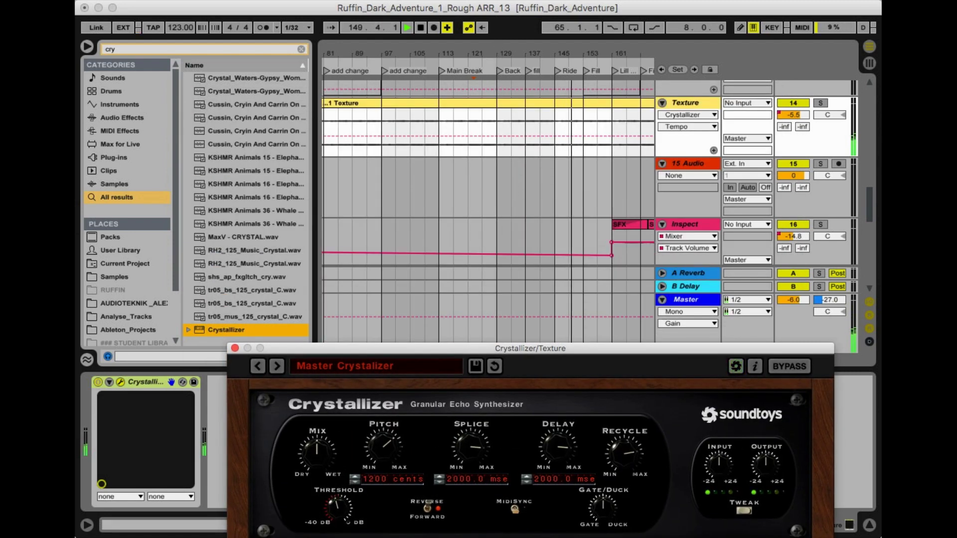
Audition the Smoooth Crystals, Original Crystals, Ruby Fifths and Crystal Builder presets on the Texture track, lowering the mix on two of them
drag(500, 52, 500, 28)
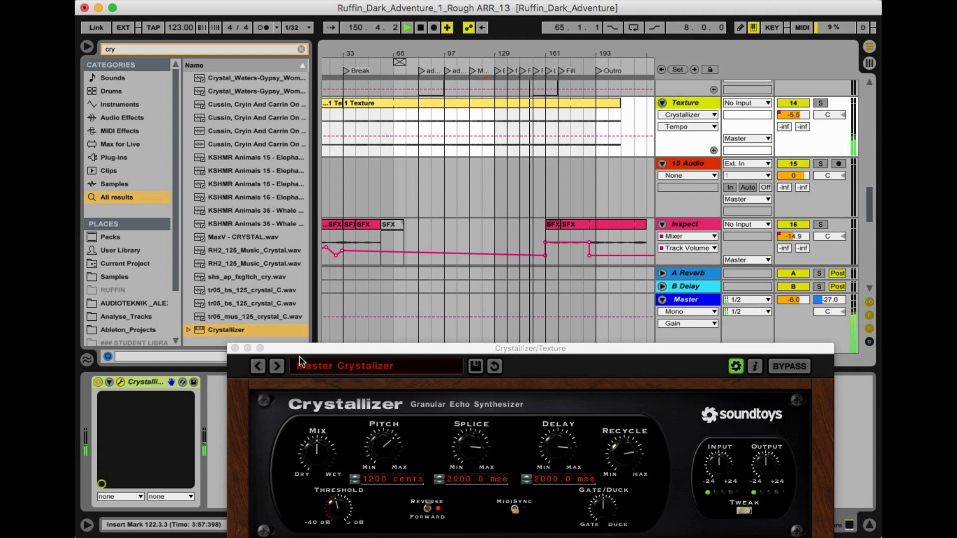
click(276, 368)
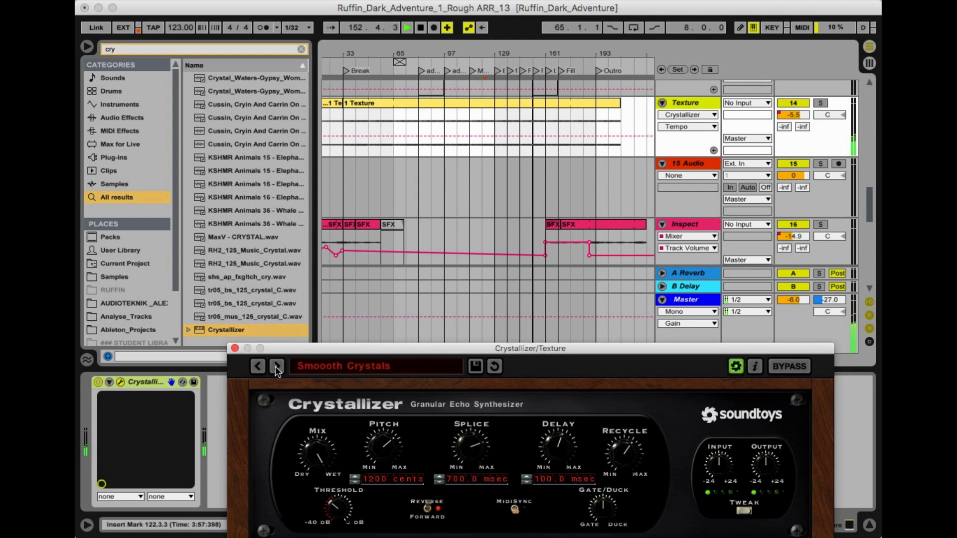
click(275, 367)
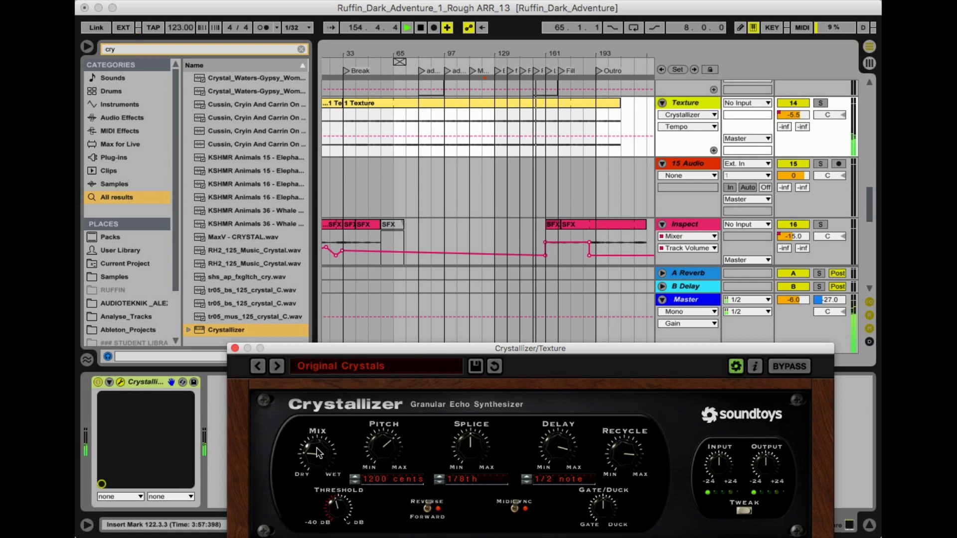
drag(317, 454, 316, 476)
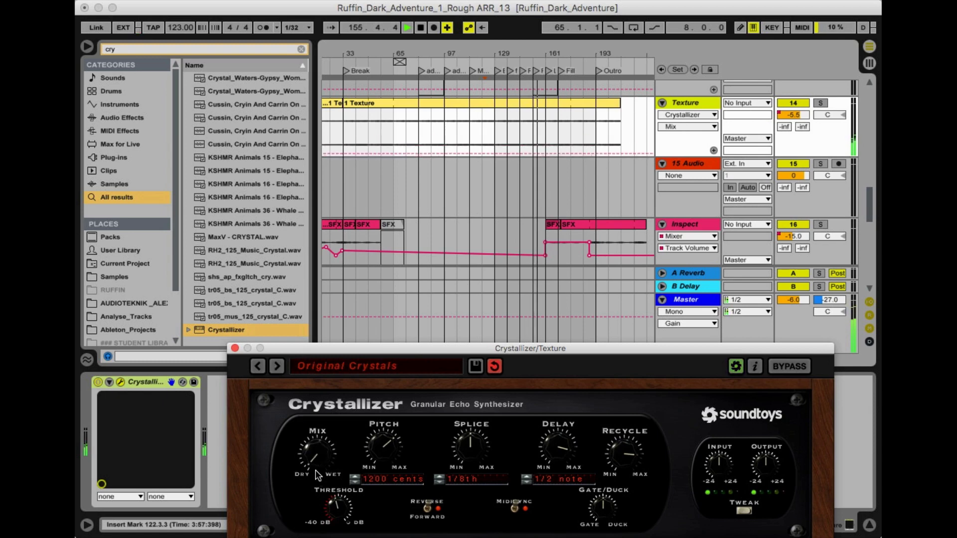
click(280, 369)
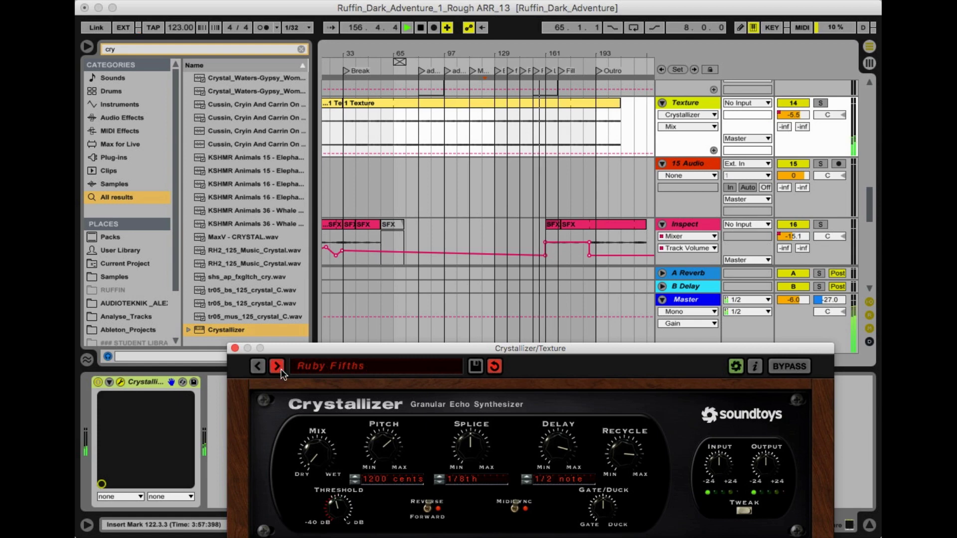
click(278, 366)
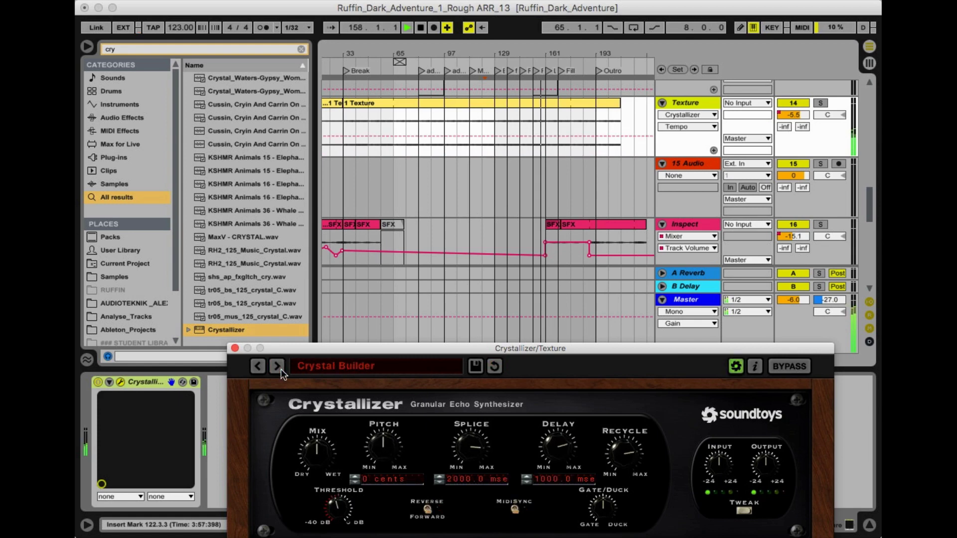
drag(324, 453, 324, 499)
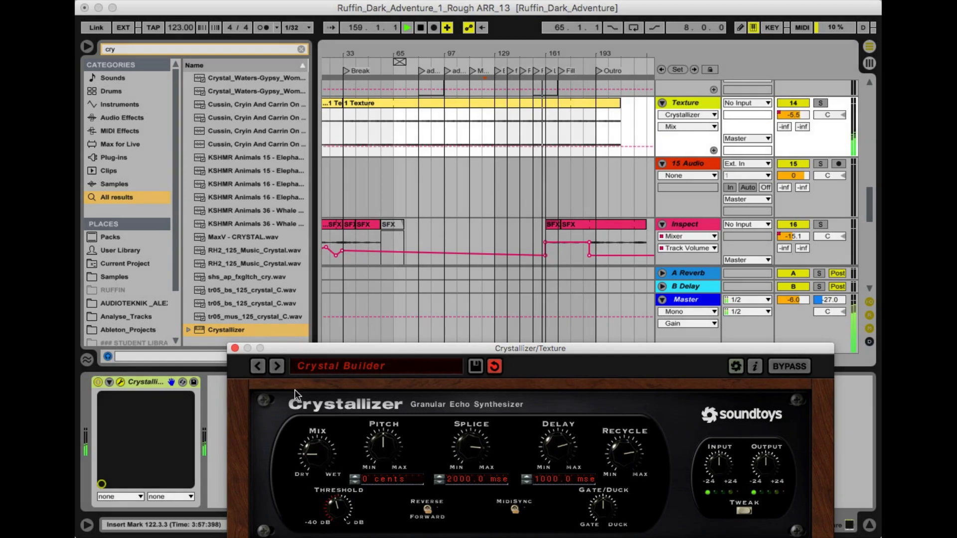
Audition the Emeralds, Long Oct Crystals and Oct Crystal Shards presets, replaying from bar 137 and lowering the mix on the last one
click(280, 372)
click(280, 371)
click(280, 371)
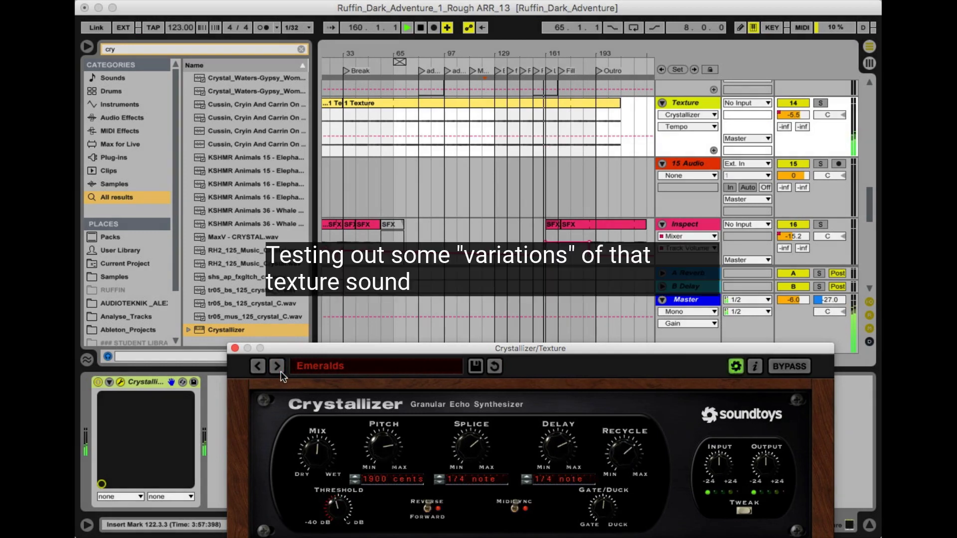
click(280, 371)
click(276, 365)
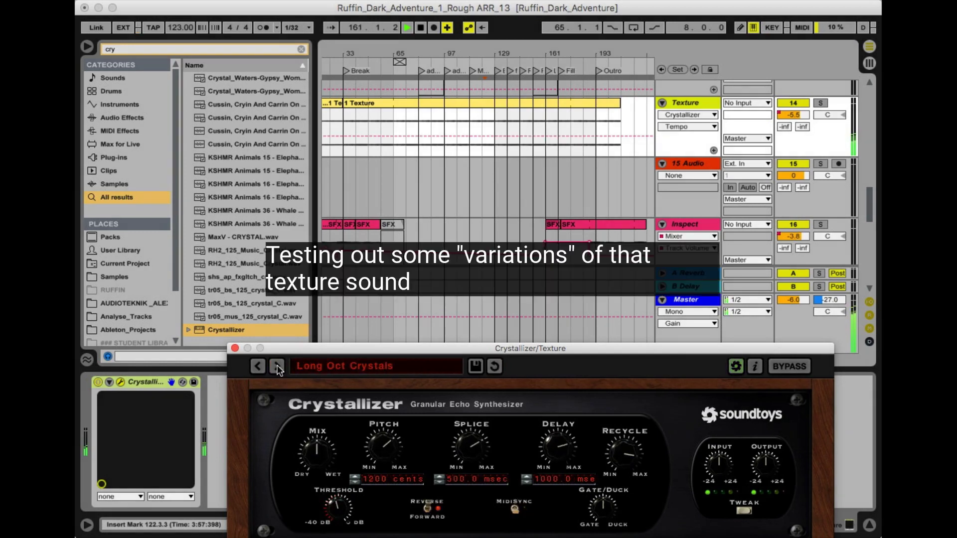
click(507, 128)
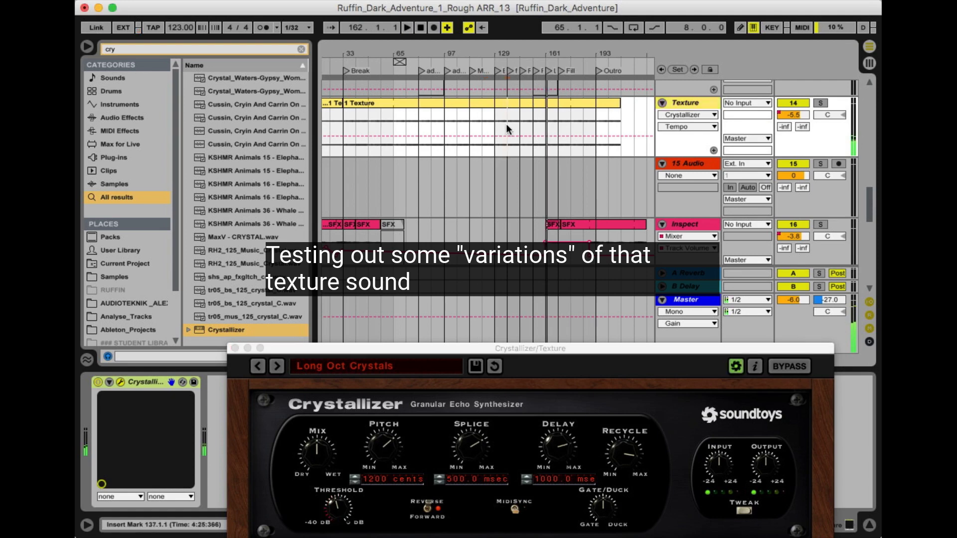
click(279, 367)
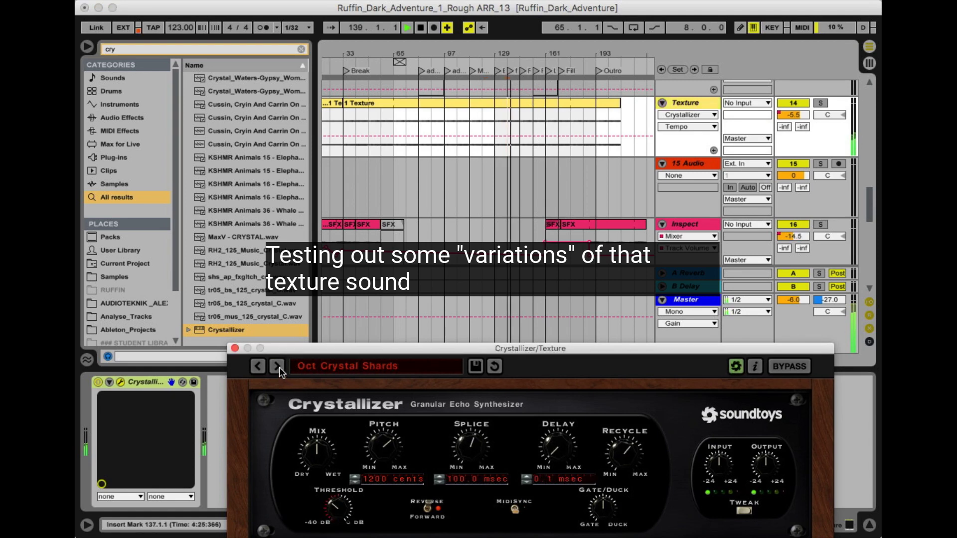
drag(318, 455, 315, 522)
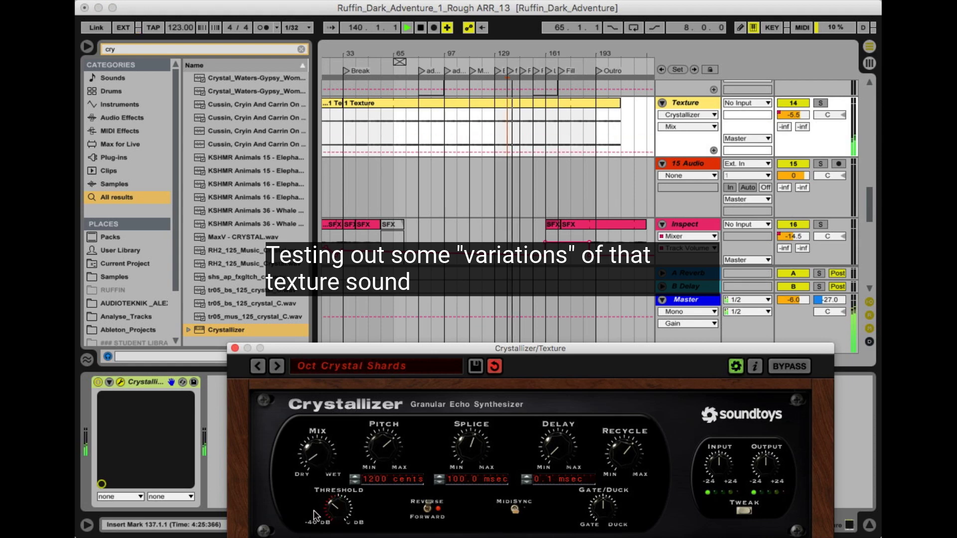
Load the Wet Pad preset in Crystallizer, lower its mix and set the pitch to 400 cents
click(277, 367)
drag(321, 460, 313, 505)
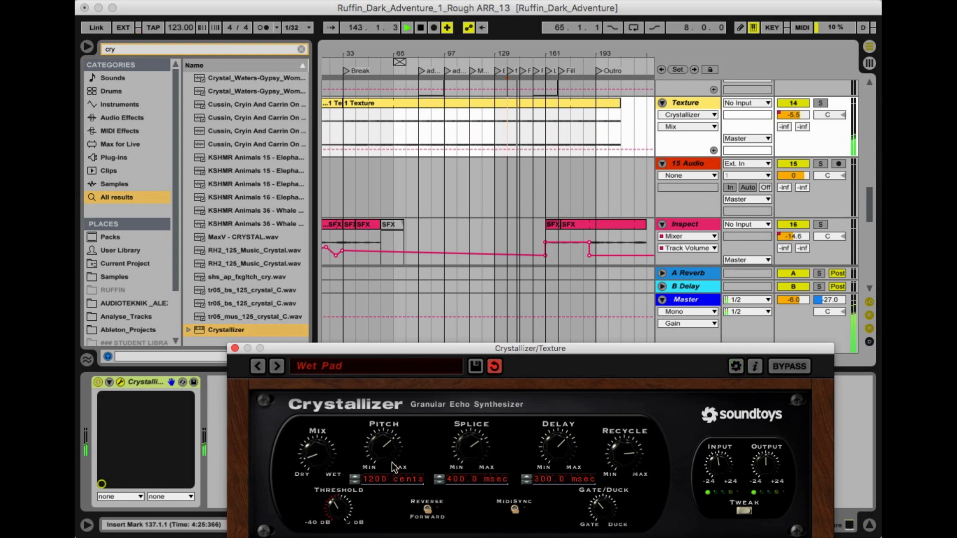
drag(394, 467, 381, 500)
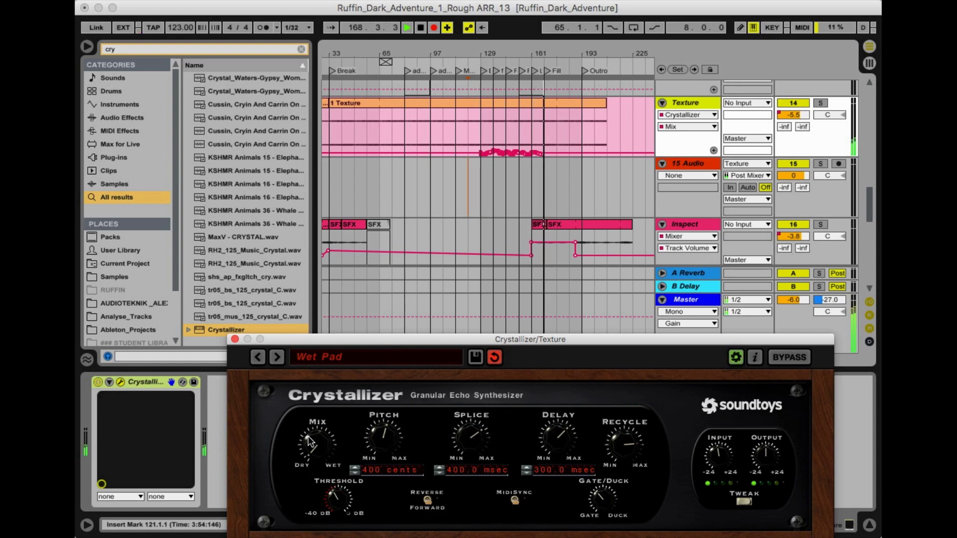
Close the Crystallizer window and turn off arrangement recording to end the mix automation pass
click(235, 339)
click(437, 28)
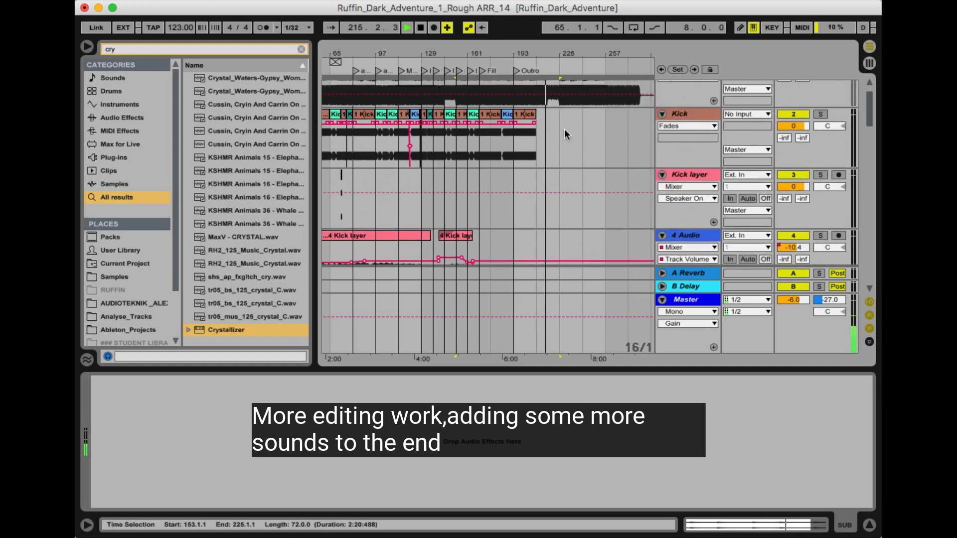
Copy the 4 Kick layer clip at bar 141 on the 4 Audio track to the Outro at bar 193 and play it back
click(453, 208)
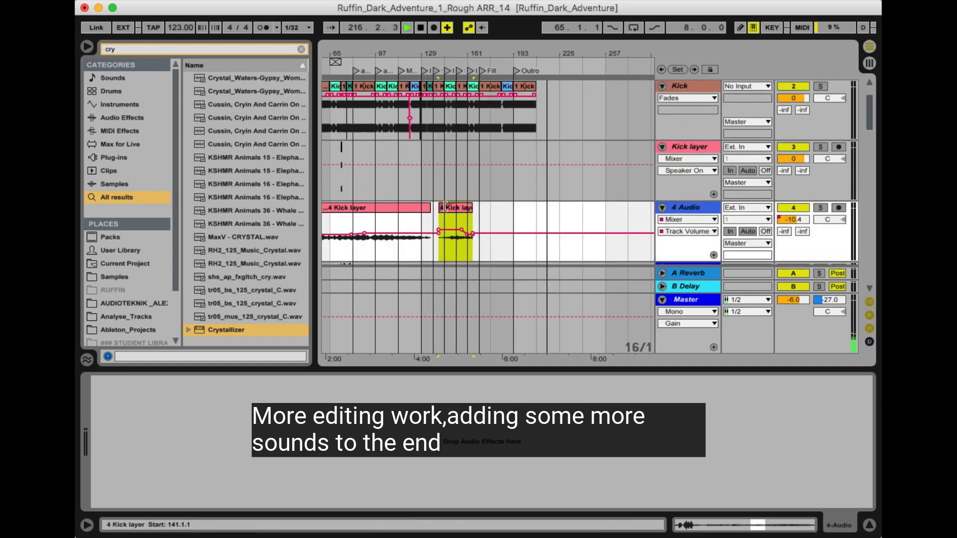
drag(452, 211, 530, 218)
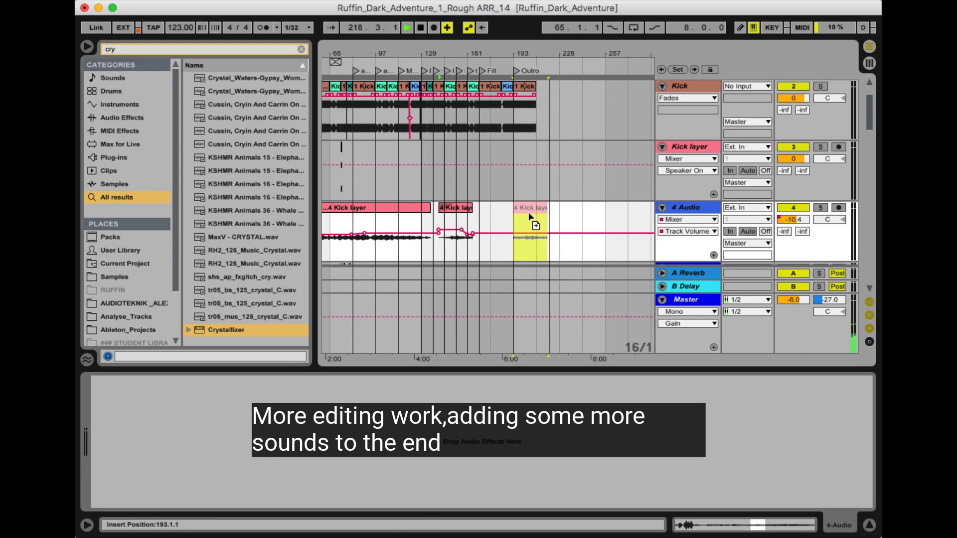
mouse_move(528, 214)
mouse_down()
mouse_move(543, 214)
mouse_move(530, 214)
mouse_up()
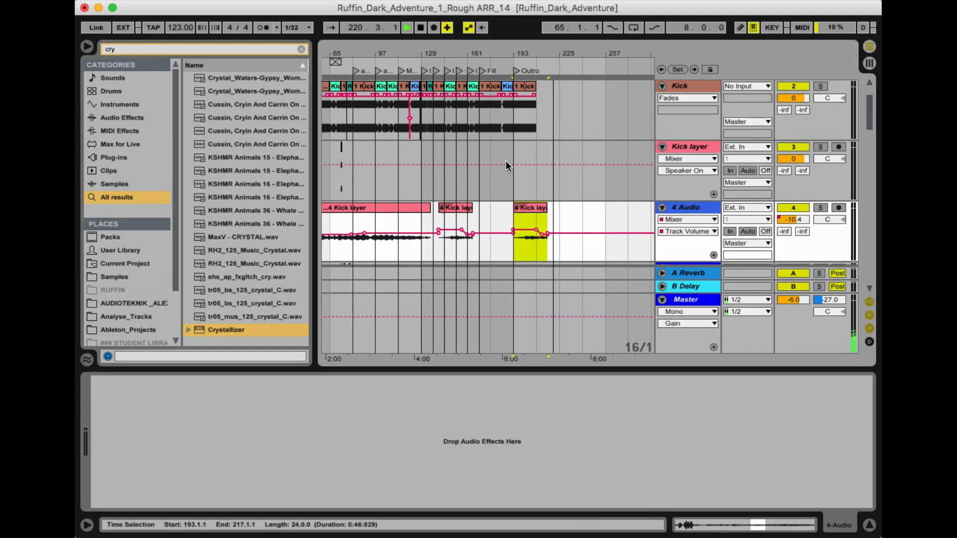
click(516, 177)
Delete the copied 4 Kick layer clip from the Outro on the 4 Audio track
click(531, 210)
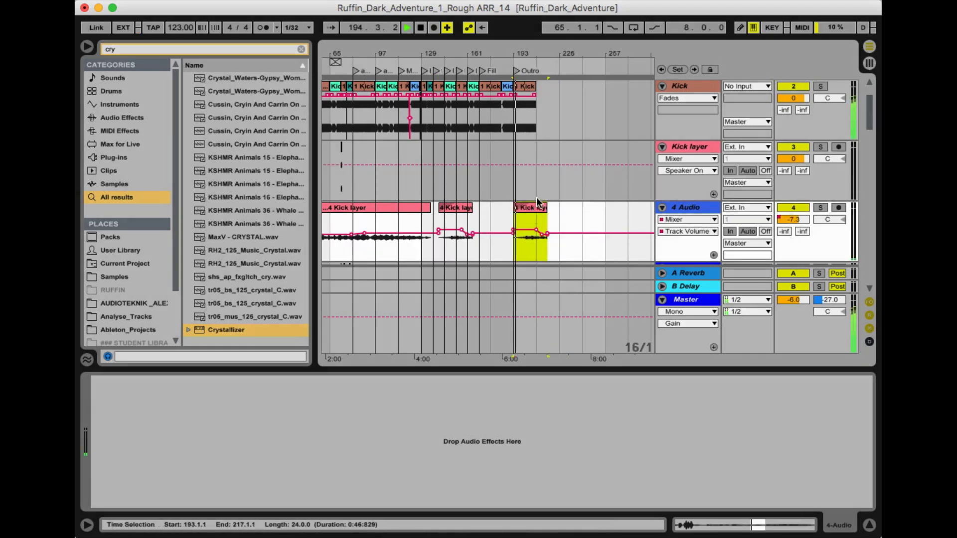
key(Delete)
scroll(502, 212, left, 3)
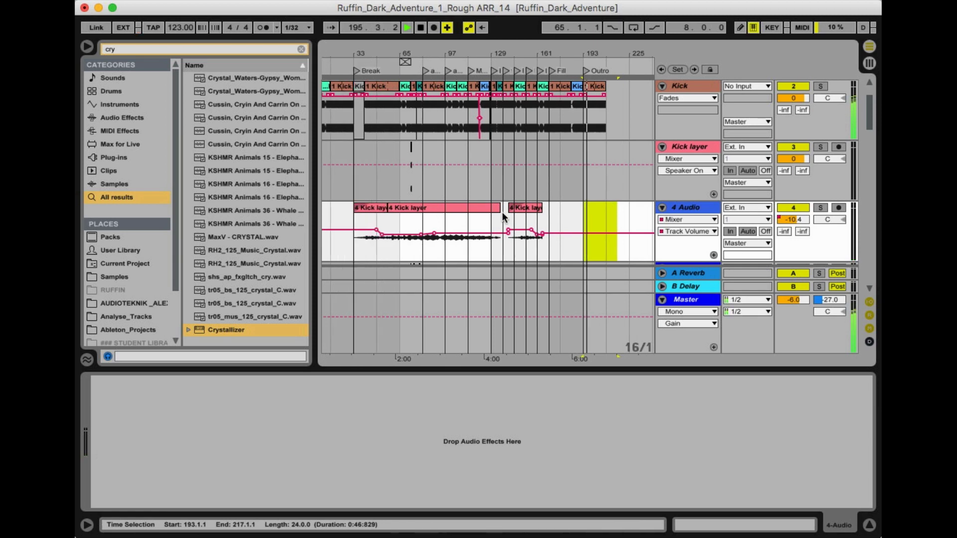
Copy the 16-bar section of the 4 Kick layer clip from bar 65 to the Outro at bar 193 on the 4 Audio track
click(417, 217)
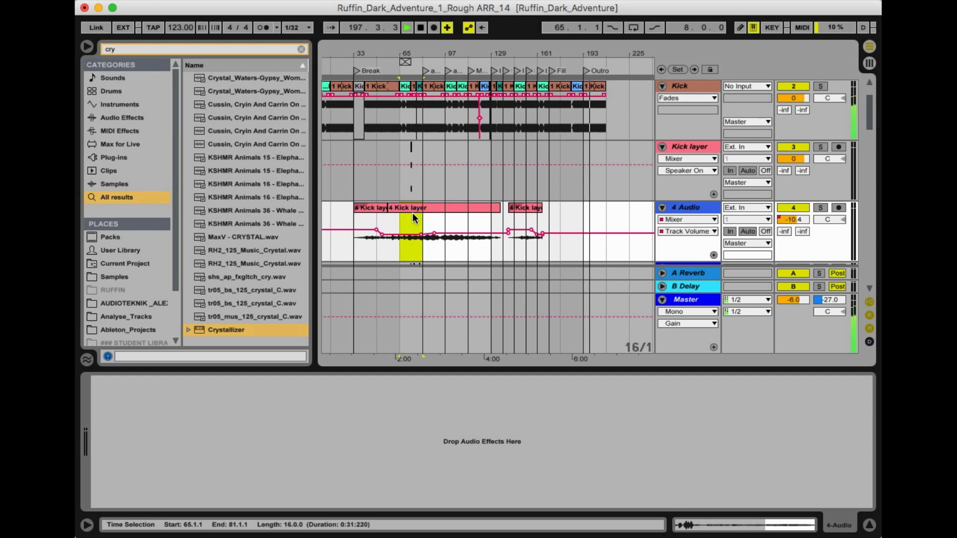
drag(410, 206, 590, 216)
Narrow the grid to 8 bars and split the SFX clip on the Inspect track at bar 185
scroll(590, 216, down, 5)
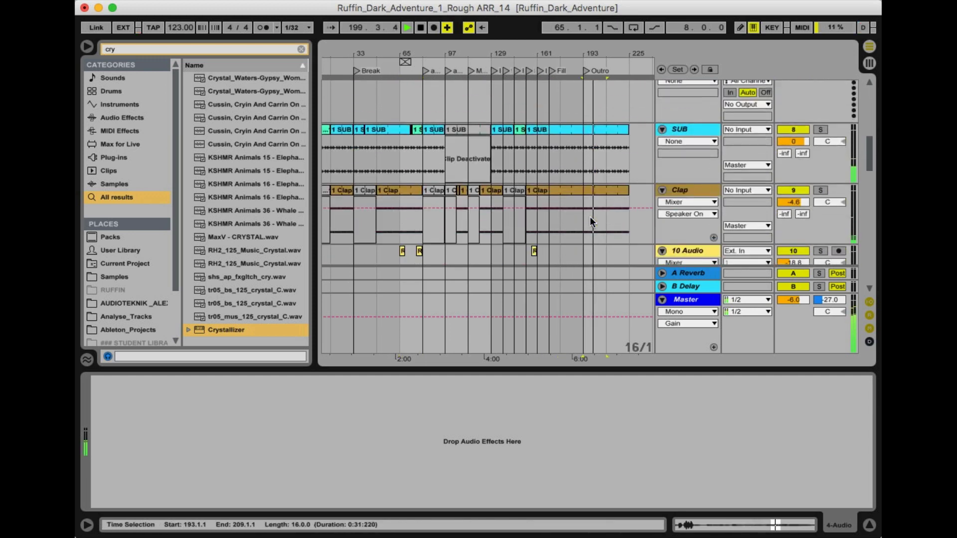
scroll(590, 216, down, 10)
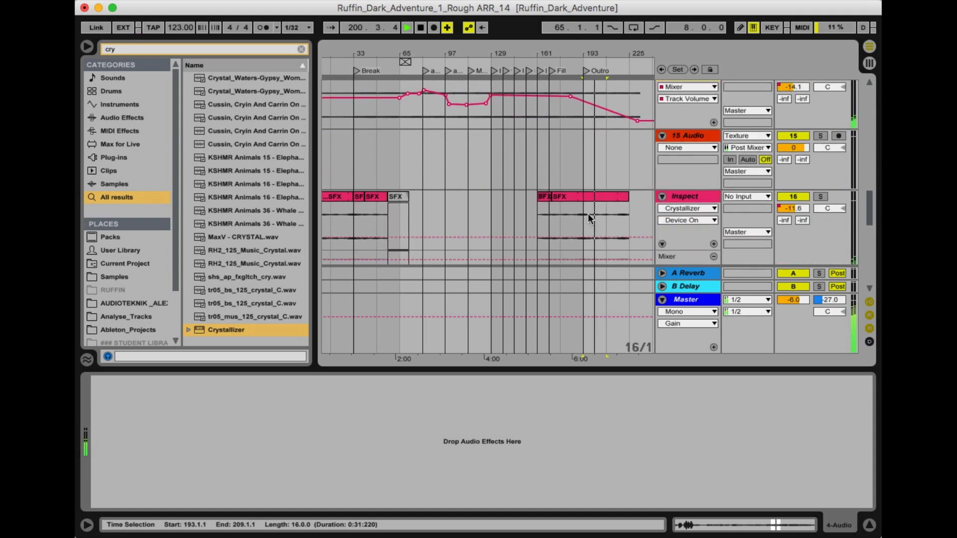
key(super+1)
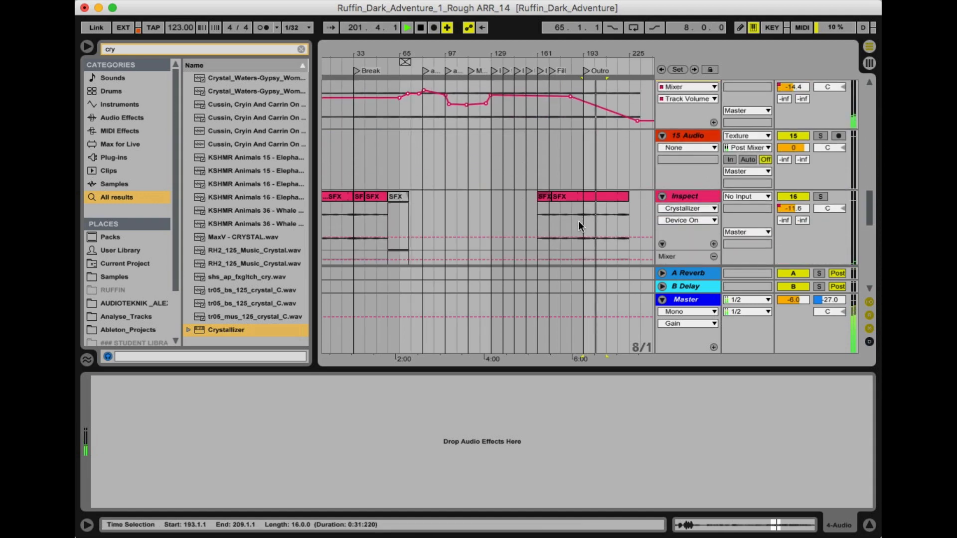
click(573, 220)
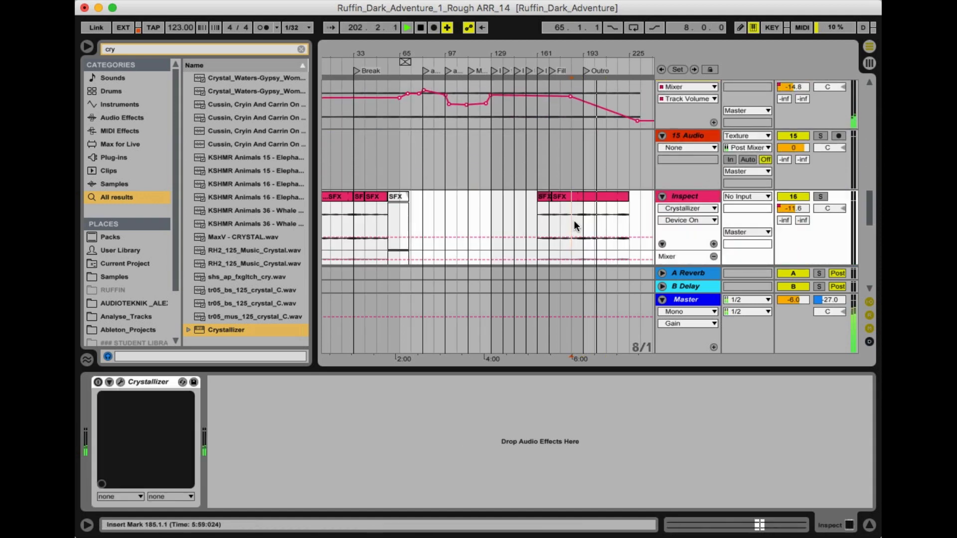
click(597, 196)
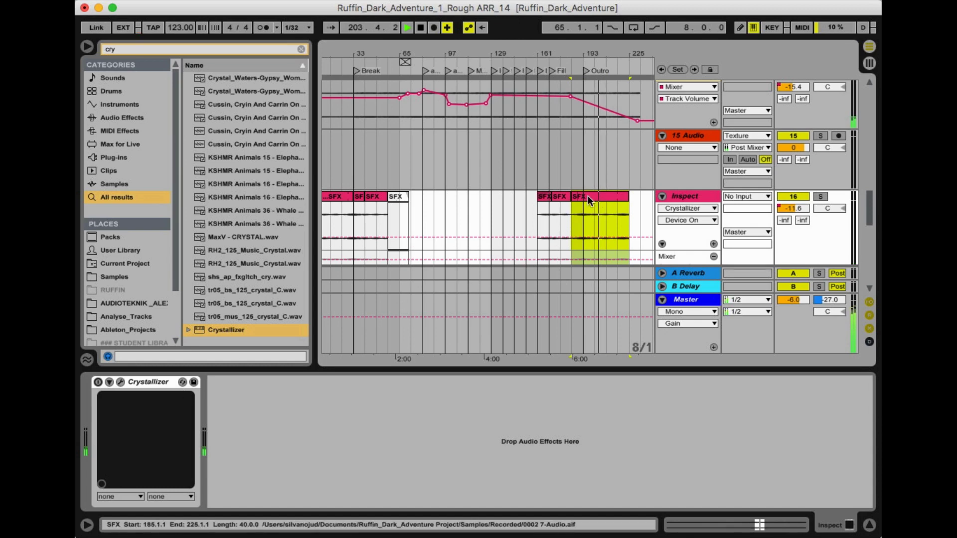
Turn off transient looping for the SFX clip starting at bar 185 and set its transient envelope to 42
double_click(587, 195)
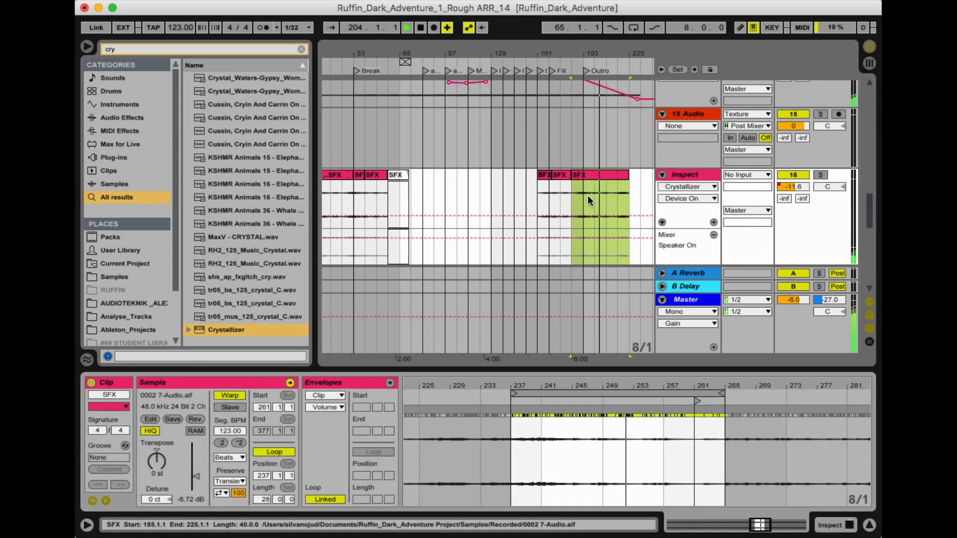
click(226, 495)
click(222, 504)
drag(238, 494, 239, 523)
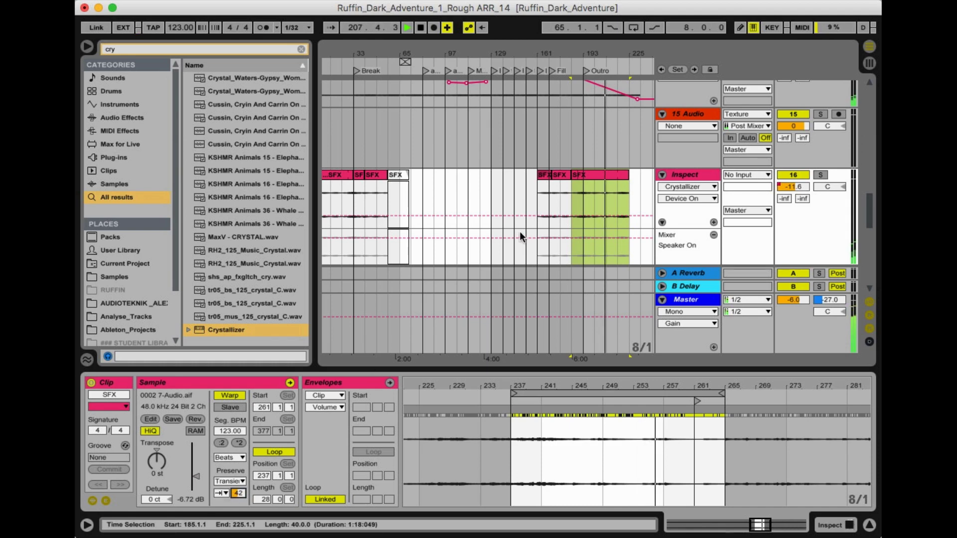
Split the closing CH clip at bar 193, deactivate its Outro section and play back from just before the Outro
scroll(564, 228, up, 3)
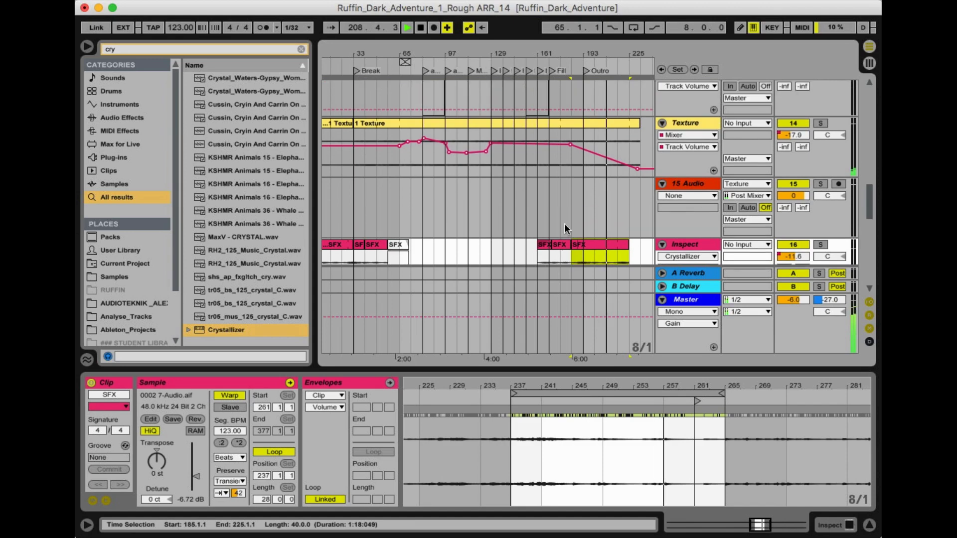
scroll(565, 228, down, 3)
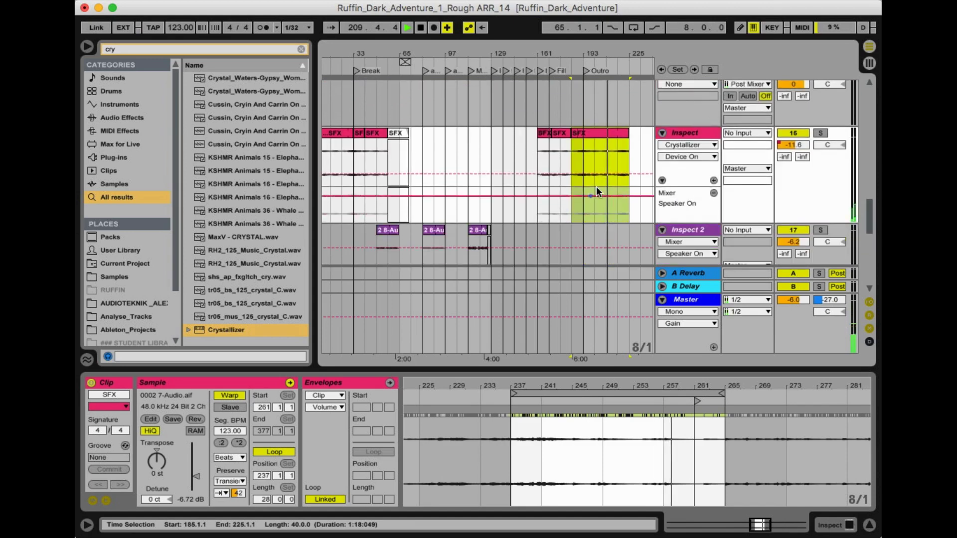
scroll(614, 151, up, 5)
scroll(614, 151, down, 5)
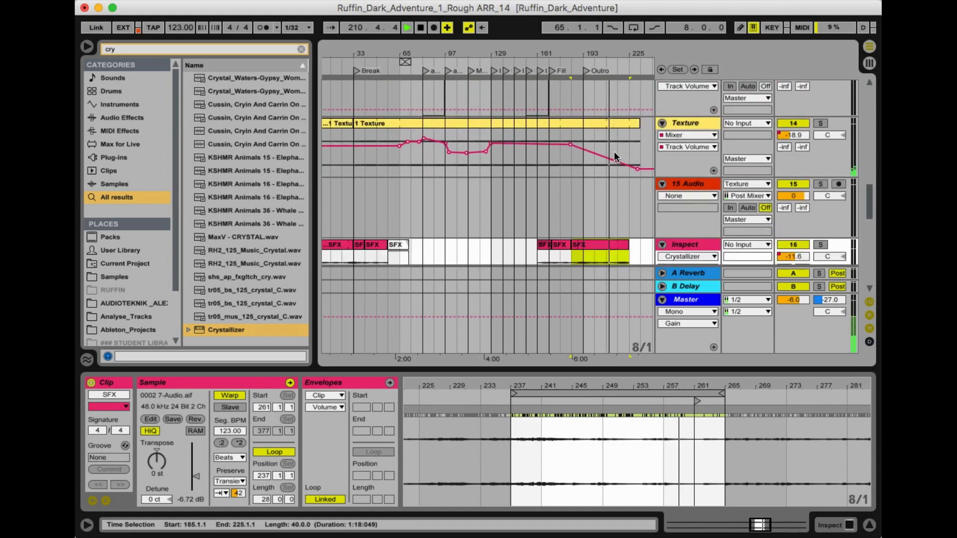
scroll(614, 151, up, 5)
scroll(614, 151, up, 4)
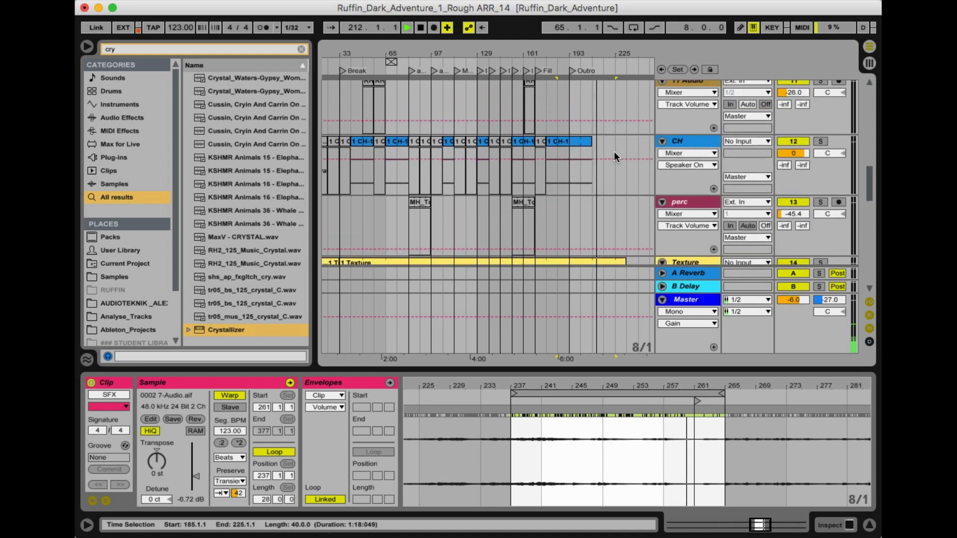
click(569, 177)
click(582, 155)
click(581, 155)
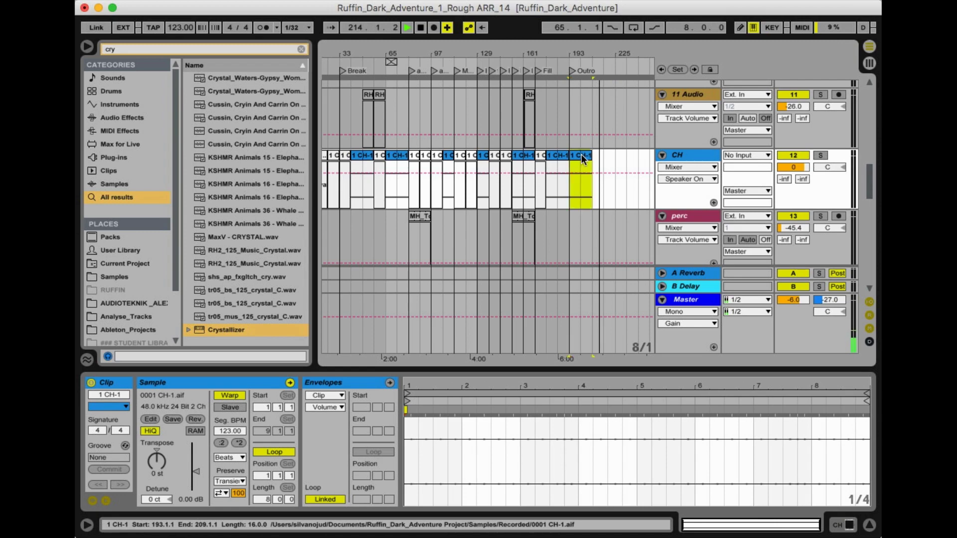
key(0)
click(563, 66)
Split the Outro's 1 Kick clip on the Kick track at bar 197
drag(580, 47, 578, 94)
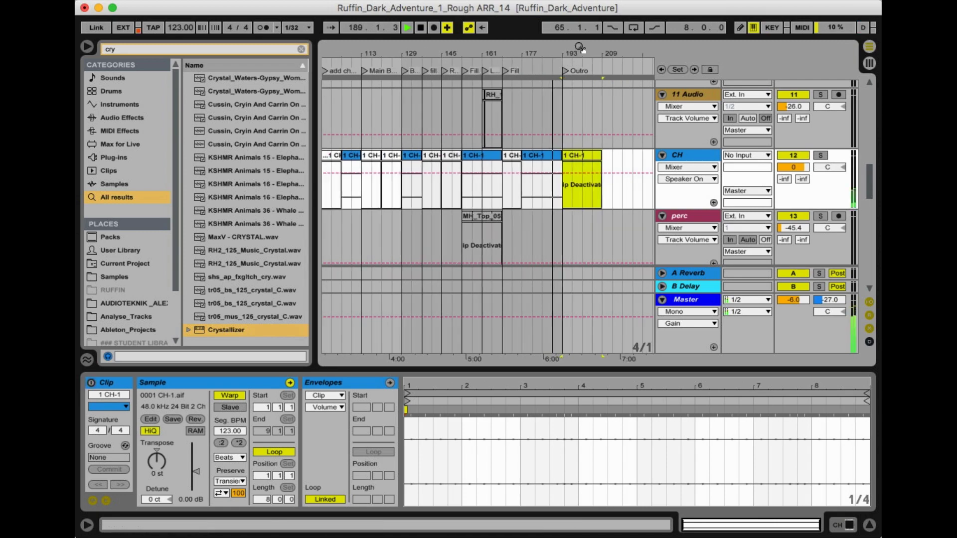
scroll(578, 93, up, 5)
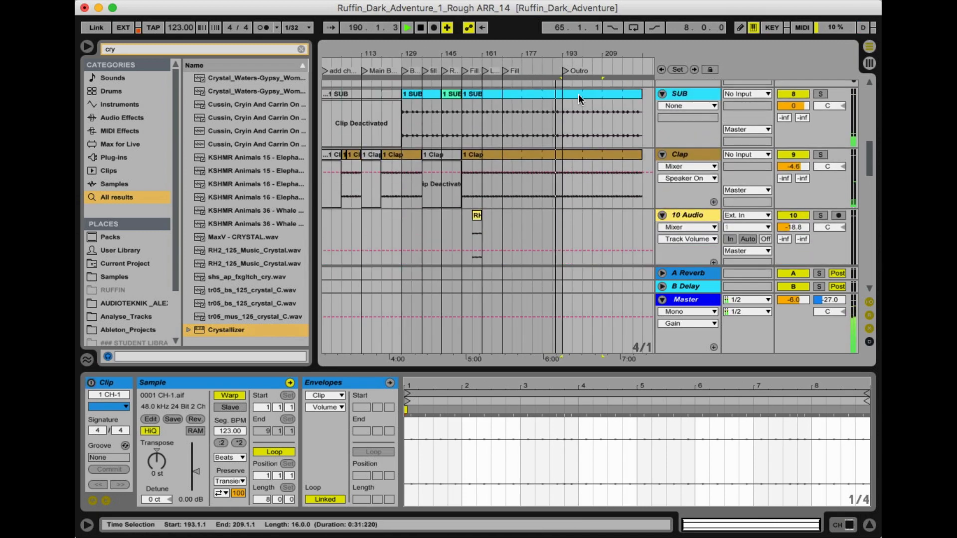
scroll(578, 94, up, 8)
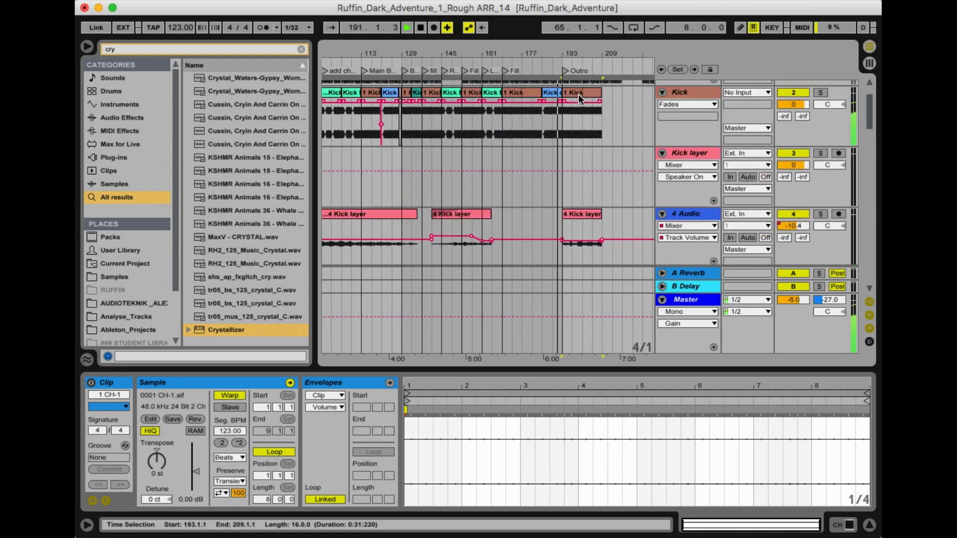
scroll(578, 94, up, 2)
click(573, 122)
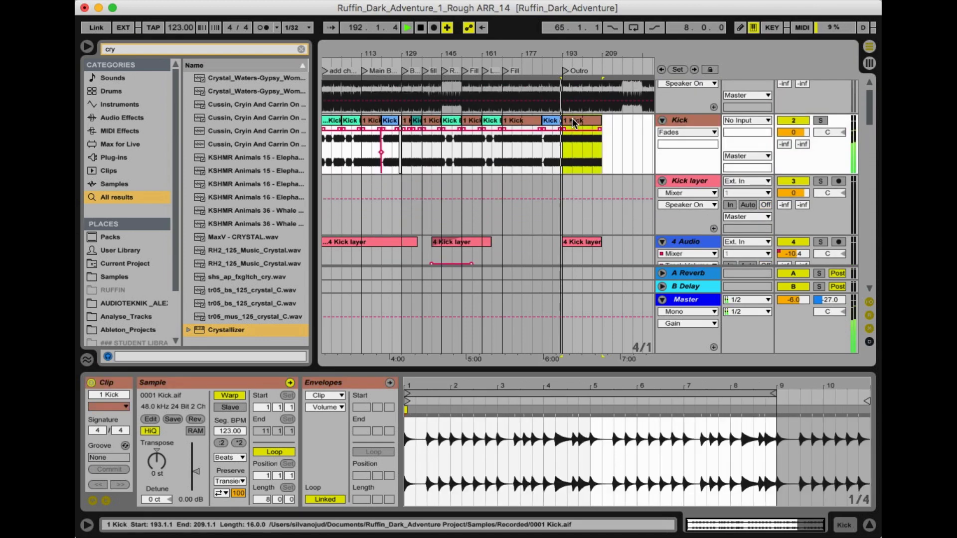
drag(574, 53, 575, 55)
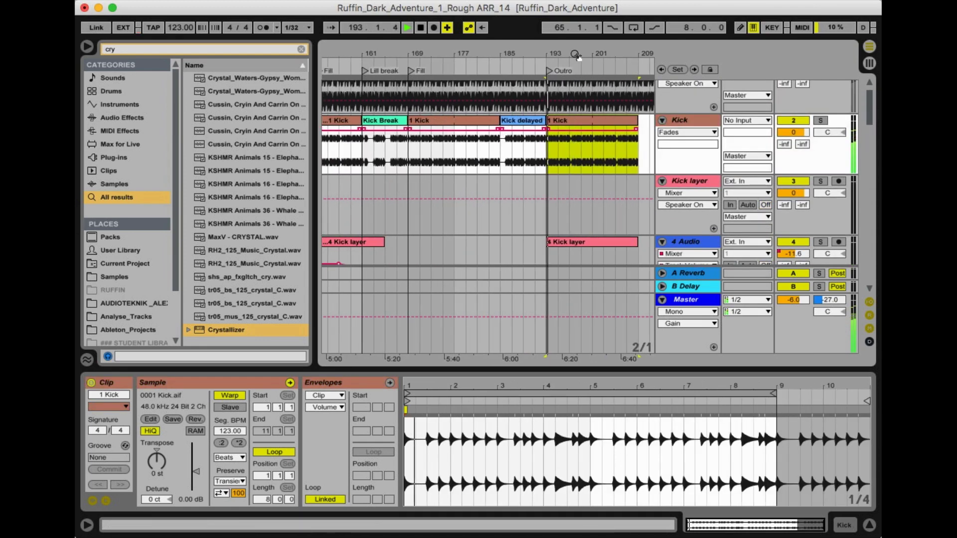
click(568, 154)
key(super+e)
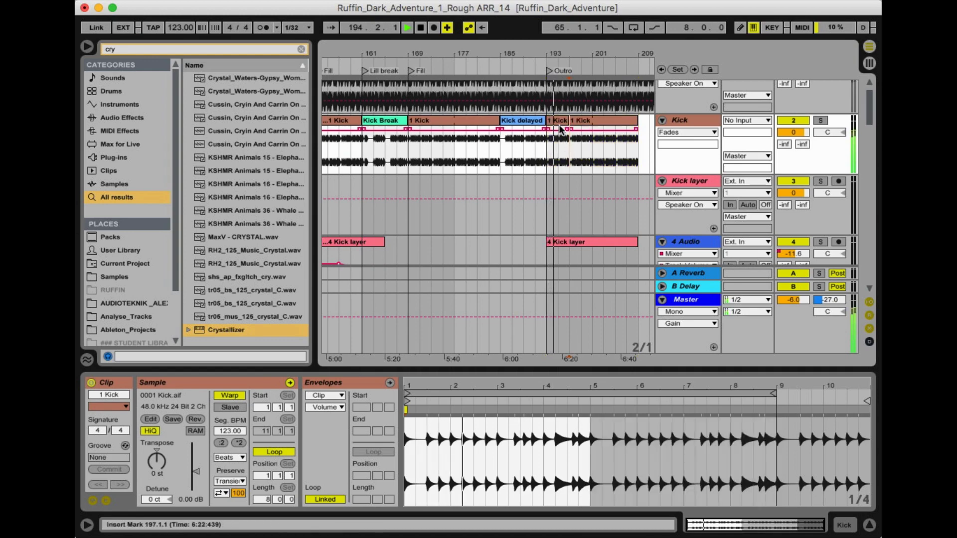
click(560, 128)
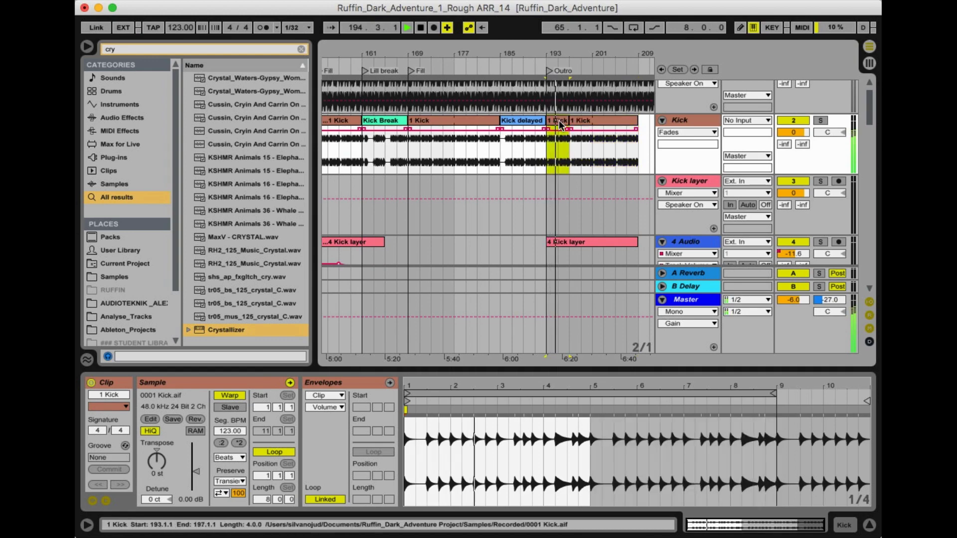
click(572, 149)
key(plus)
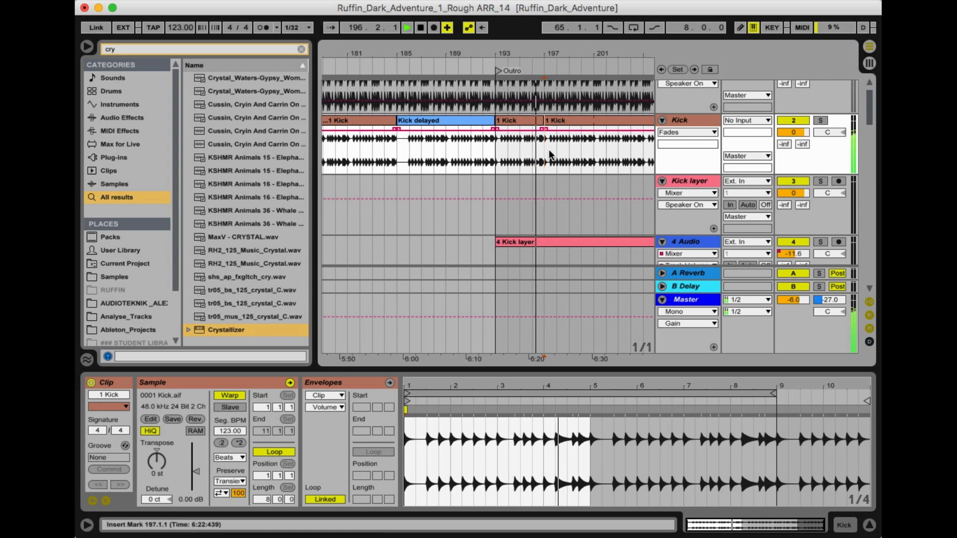
Copy the Short kick clip from the beginning of the Kick track into the Outro at bar 197
click(566, 122)
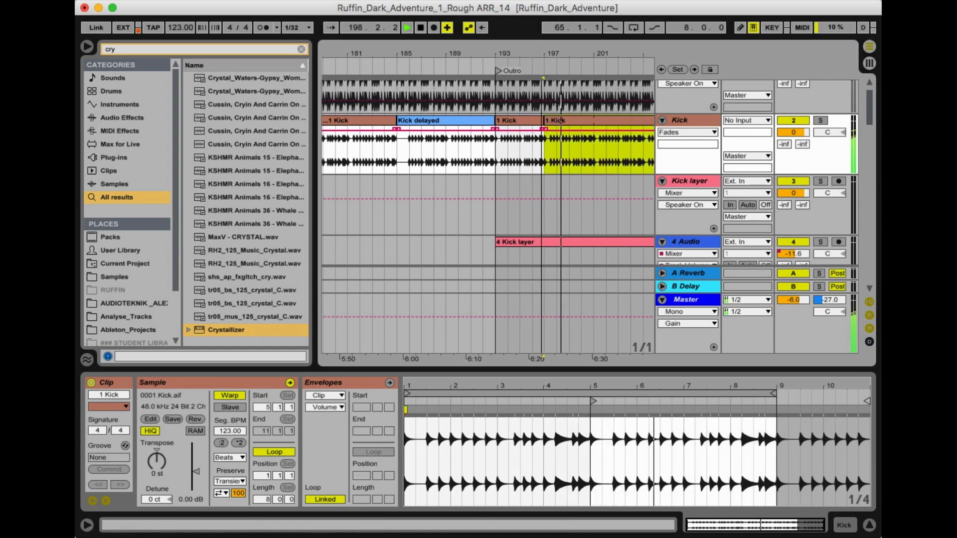
drag(541, 52, 541, 14)
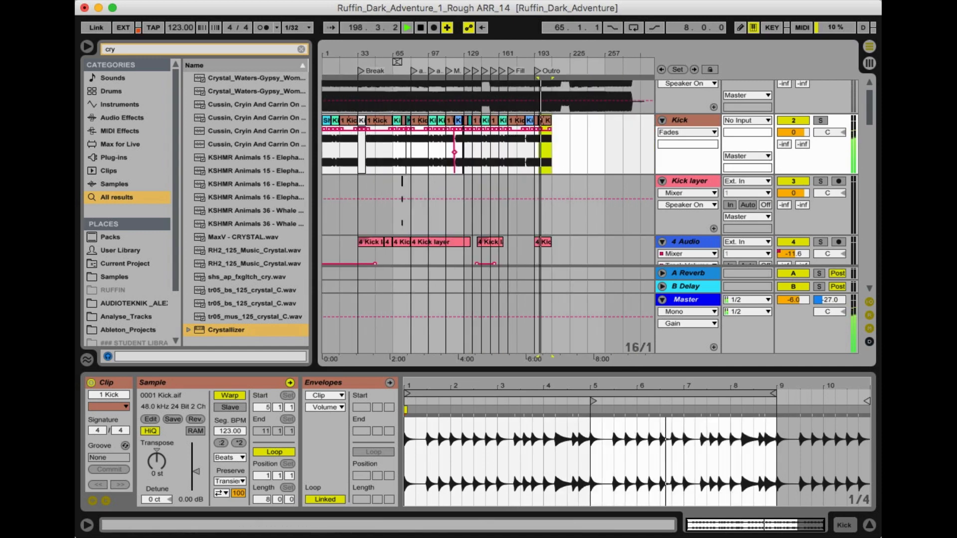
click(327, 123)
drag(327, 123, 549, 138)
drag(557, 46, 534, 82)
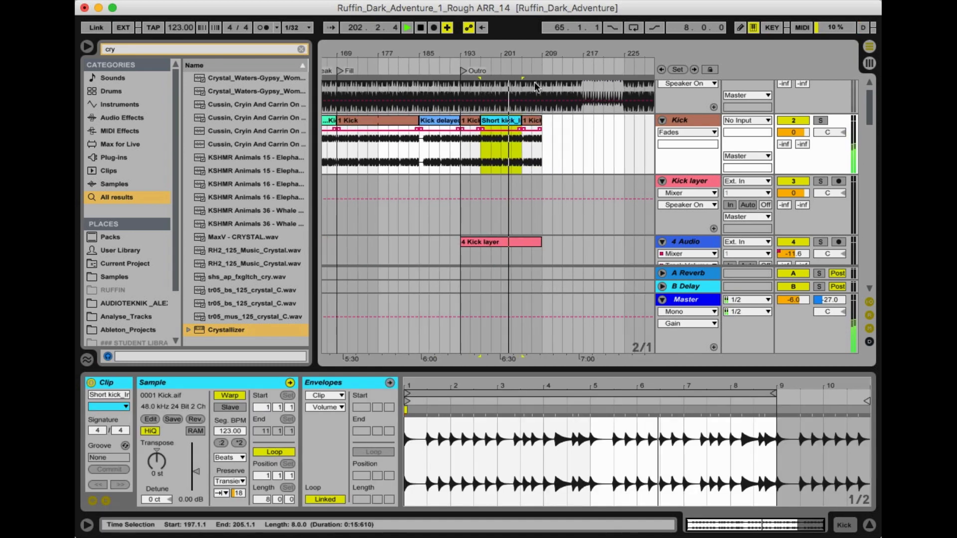
Place the Short kick clip at bar 201, extend the preceding 1 Kick clip to meet it, and play back from before the Outro
mouse_move(500, 122)
mouse_down()
mouse_move(529, 120)
mouse_move(481, 121)
mouse_move(497, 122)
mouse_up()
key(super+z)
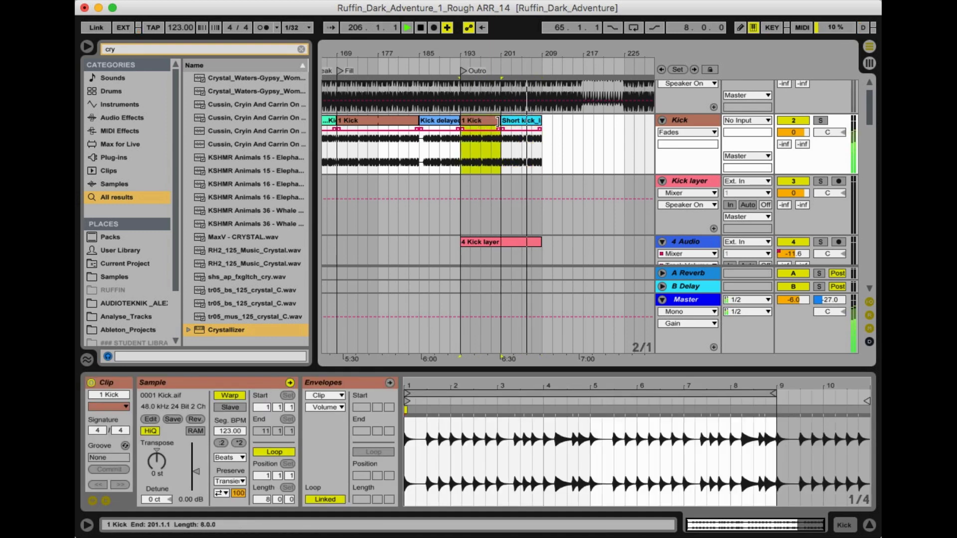
click(449, 67)
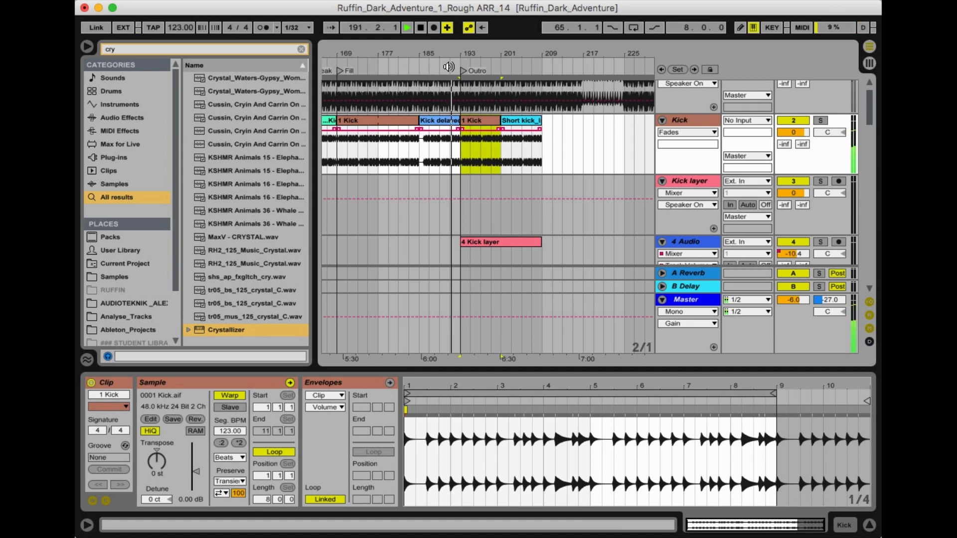
Copy the echoboy rec clip at bar 111 on the 21 Audio track into the Outro at bar 203
drag(489, 53, 489, 51)
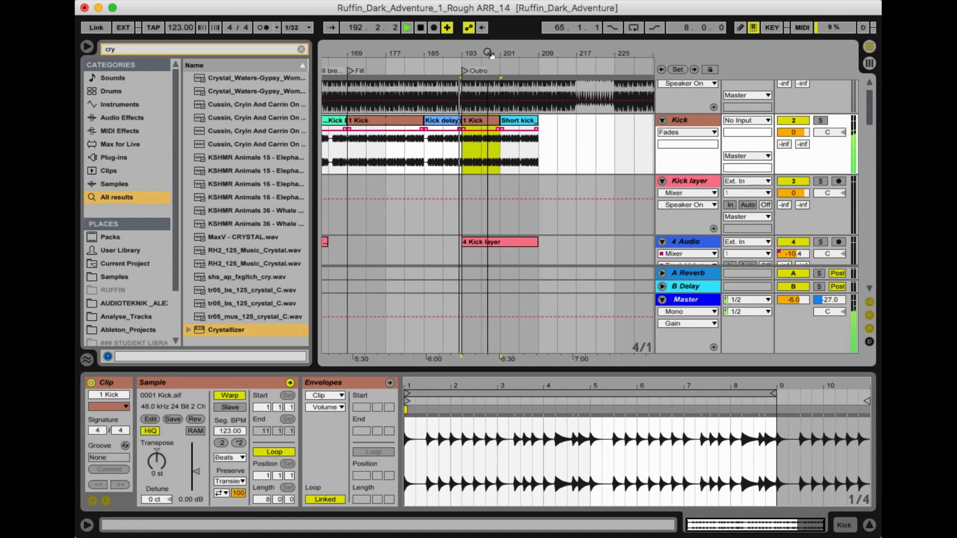
scroll(484, 169, down, 2)
scroll(483, 170, down, 2)
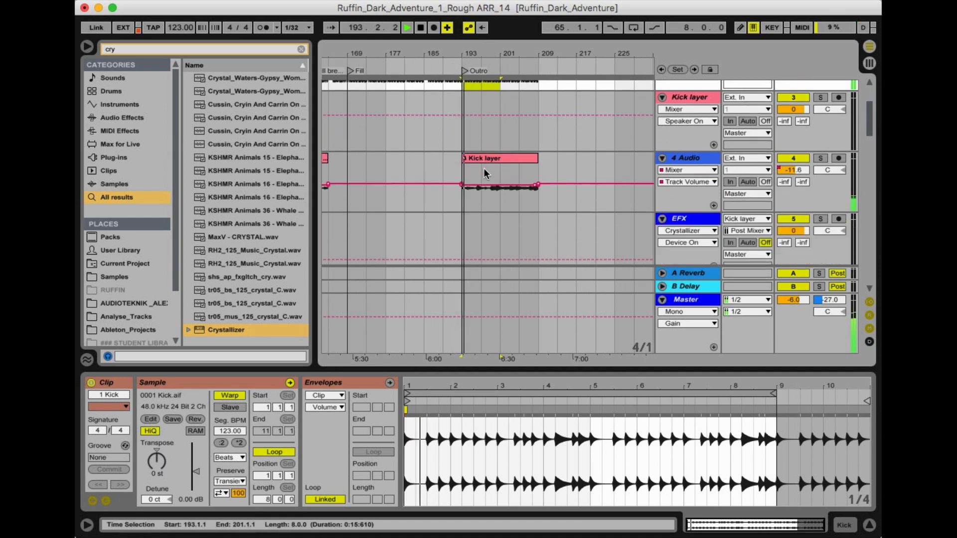
drag(494, 54, 494, 51)
scroll(470, 182, down, 10)
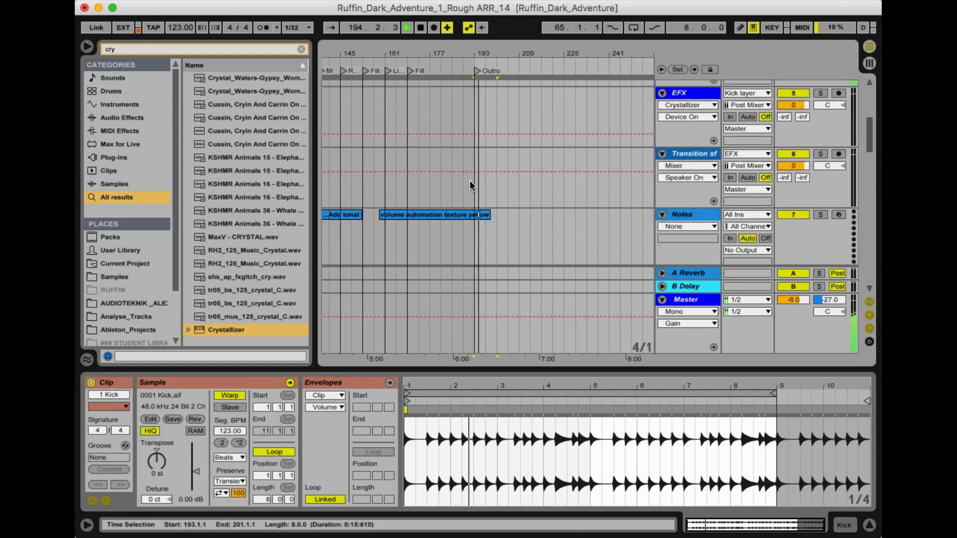
scroll(470, 181, down, 5)
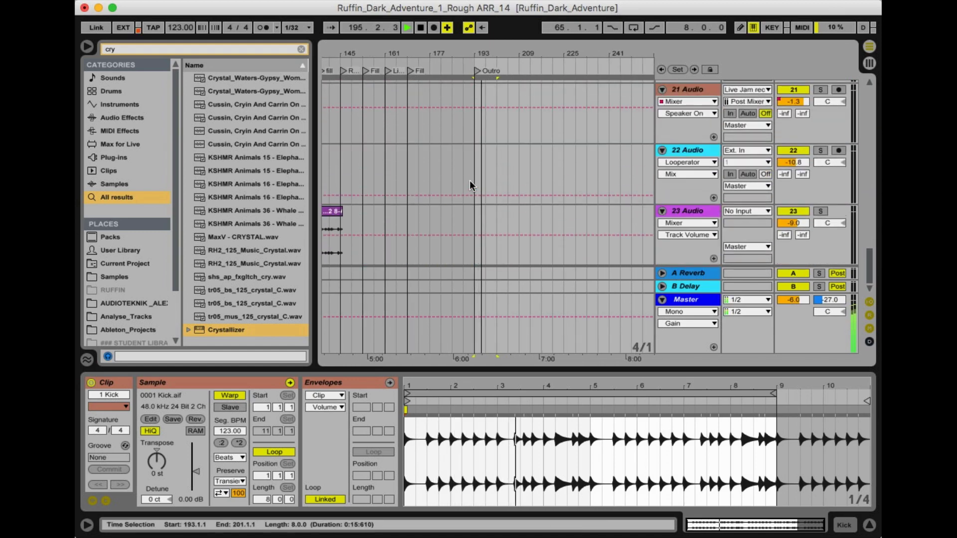
drag(423, 54, 509, 51)
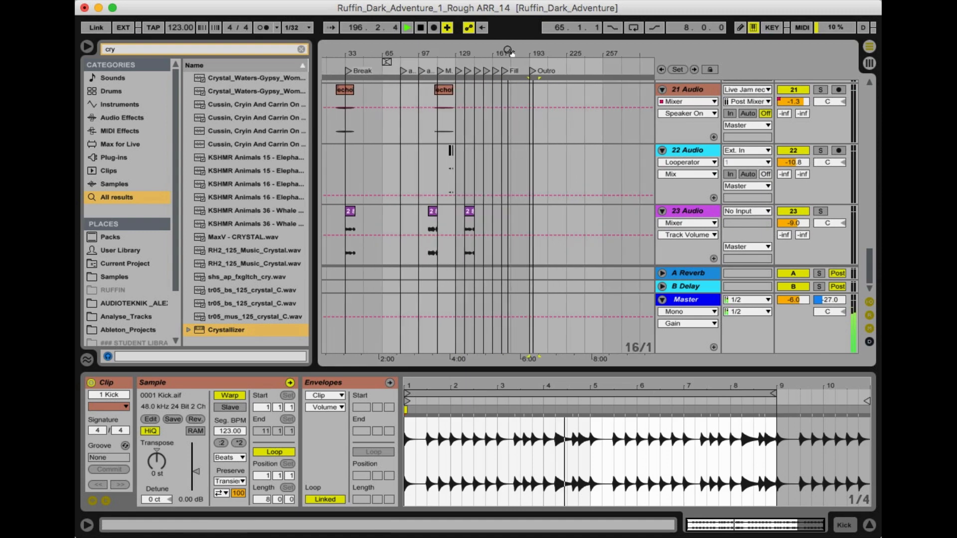
click(445, 91)
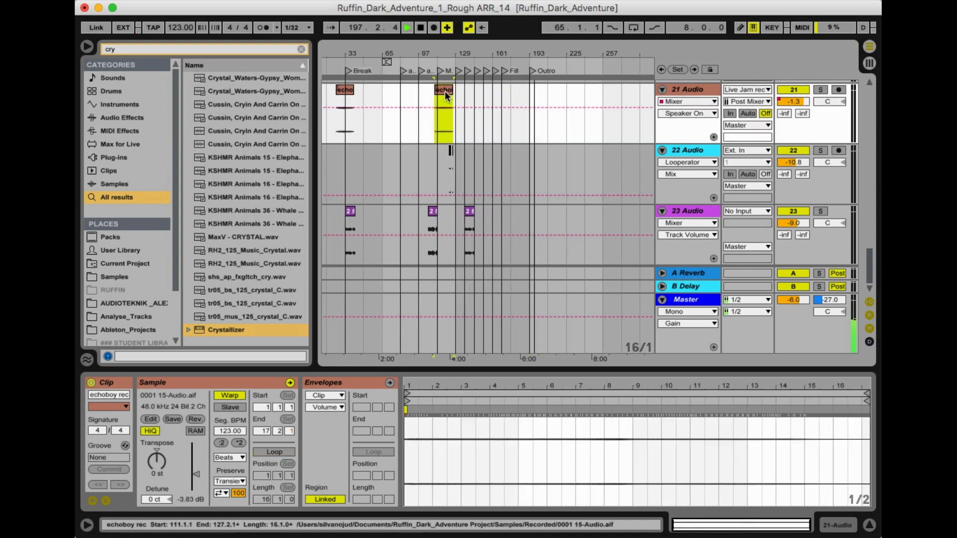
drag(445, 92, 543, 155)
Move the copied echoboy rec clip on the 21 Audio track to start at bar 199
scroll(556, 110, up, 3)
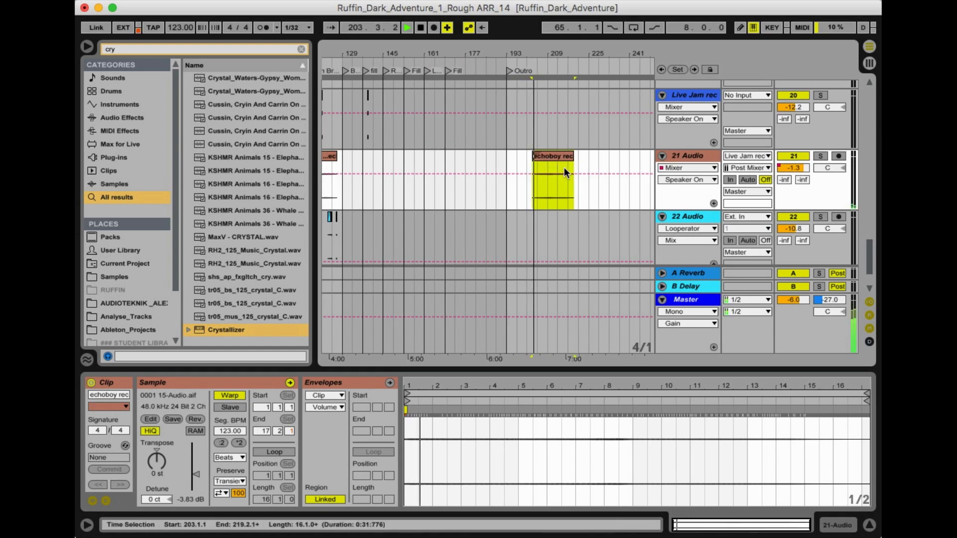
drag(548, 154, 540, 155)
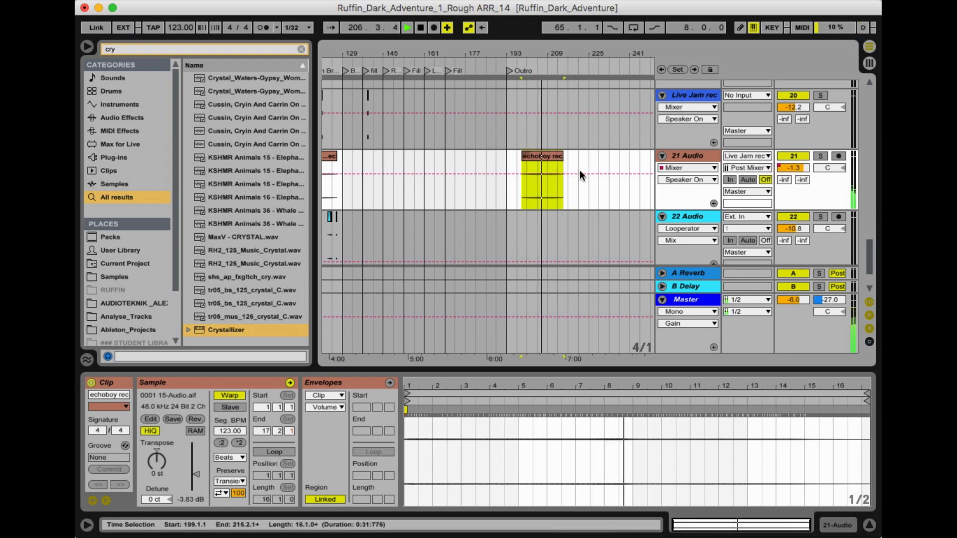
scroll(579, 169, up, 10)
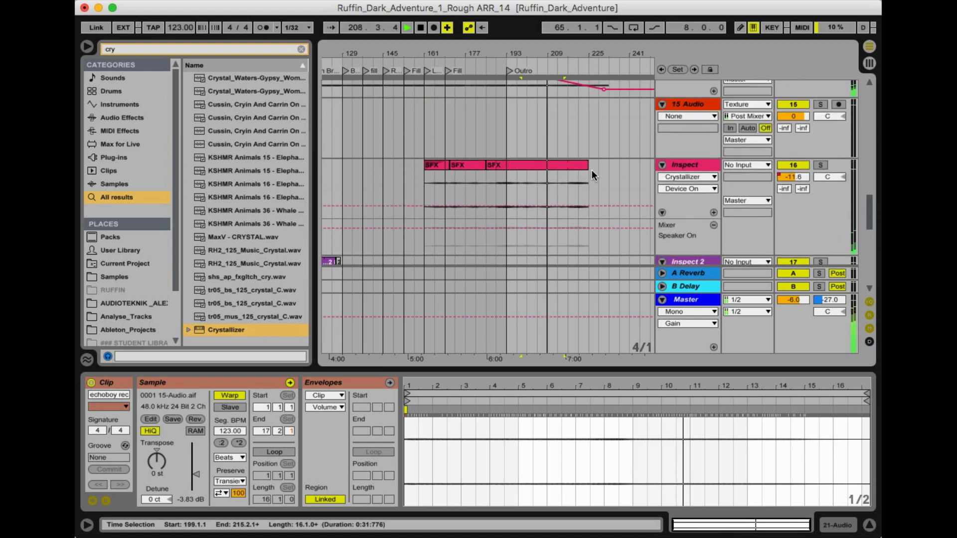
Split the last 1 Clap clip on the Clap track at bar 217 in the Outro
scroll(591, 169, up, 5)
scroll(591, 169, up, 4)
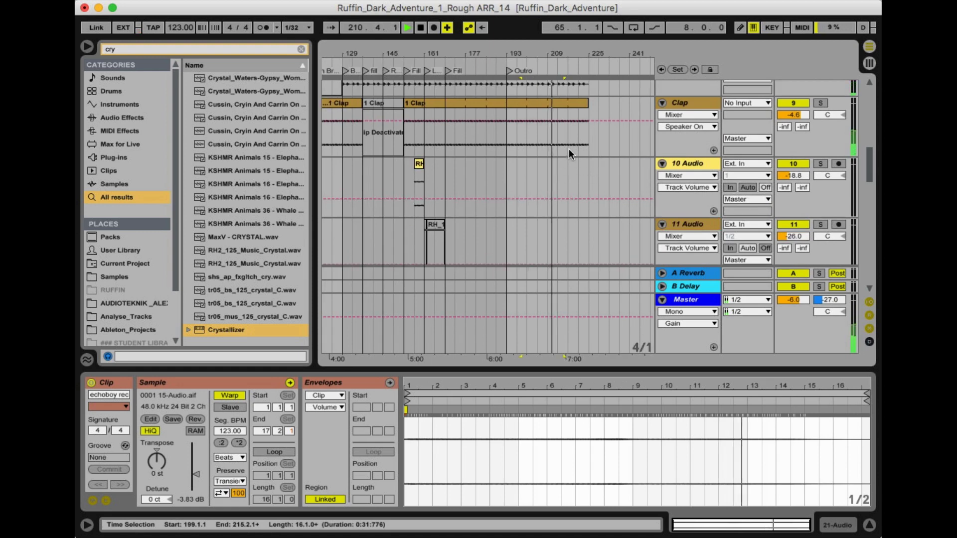
key(super+2)
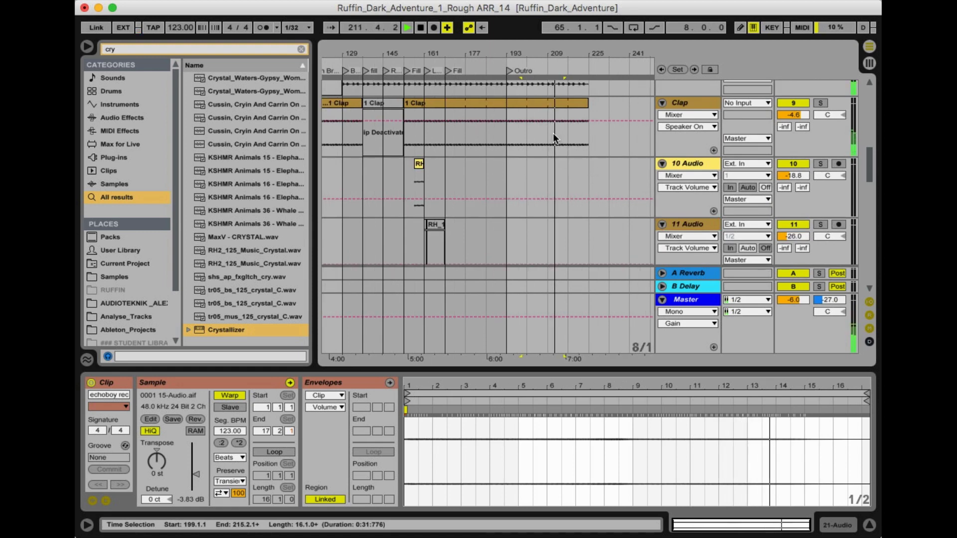
key(super+2)
key(super+1)
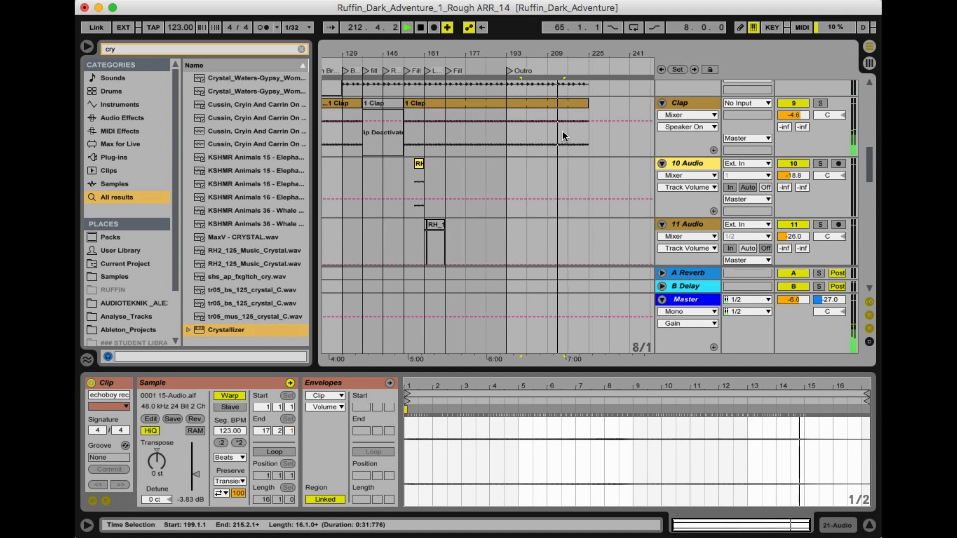
click(572, 131)
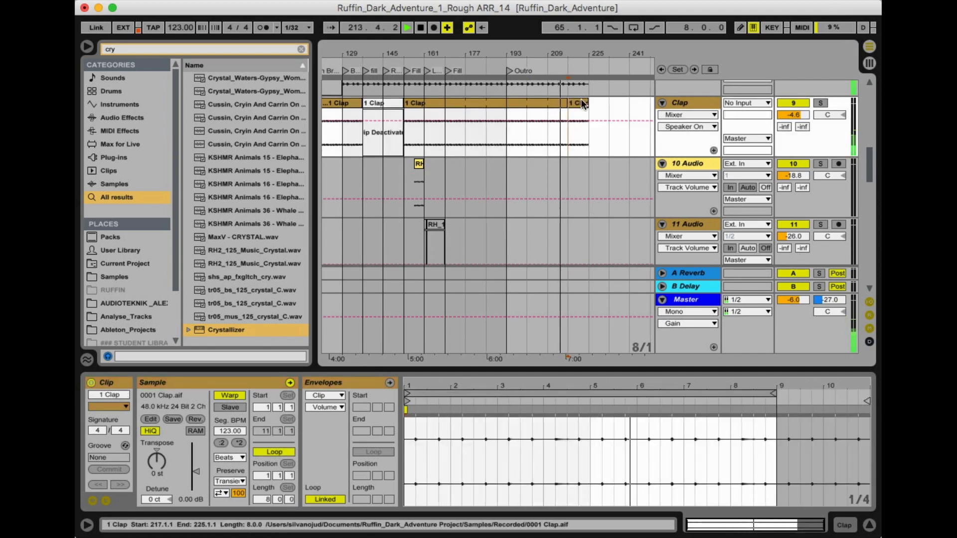
Split the last 1 SUB clip at bar 217 and deactivate the SUB and Clap sections from bar 217 to 225
scroll(576, 128, down, 8)
scroll(574, 145, down, 10)
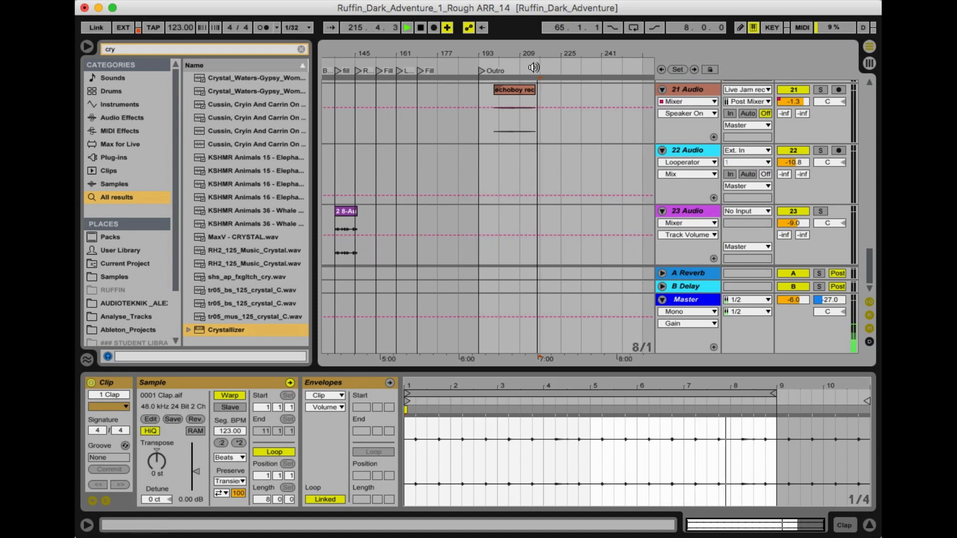
drag(533, 60, 543, 30)
scroll(551, 193, up, 10)
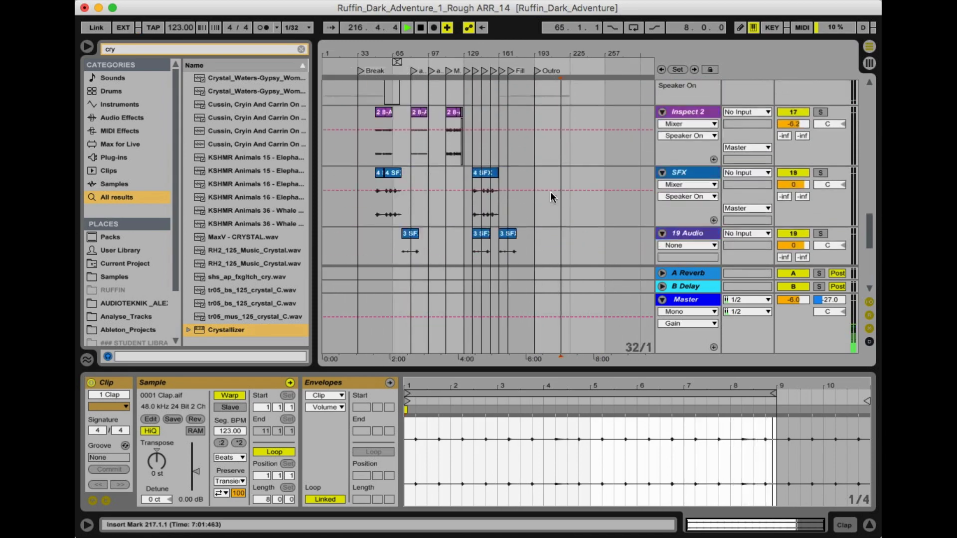
scroll(550, 191, up, 5)
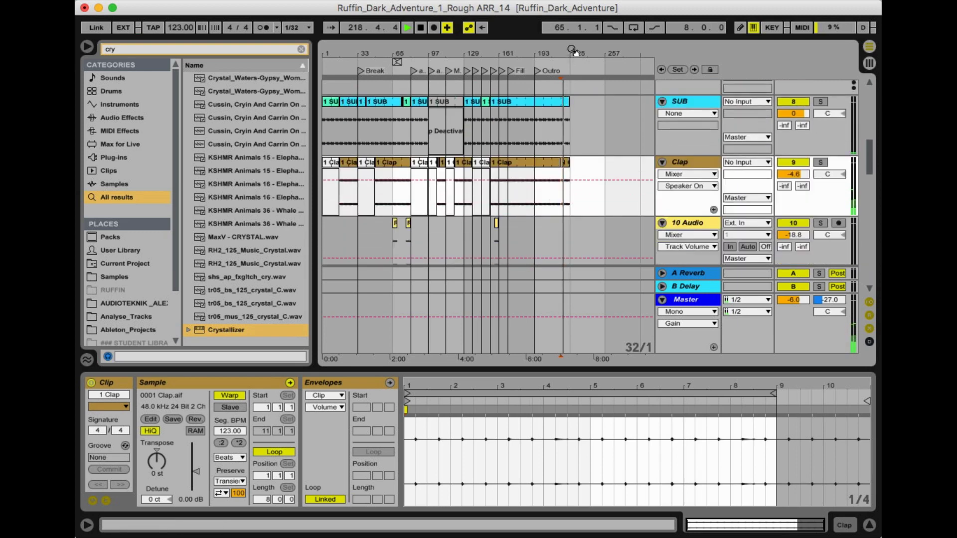
drag(567, 89, 550, 127)
click(551, 132)
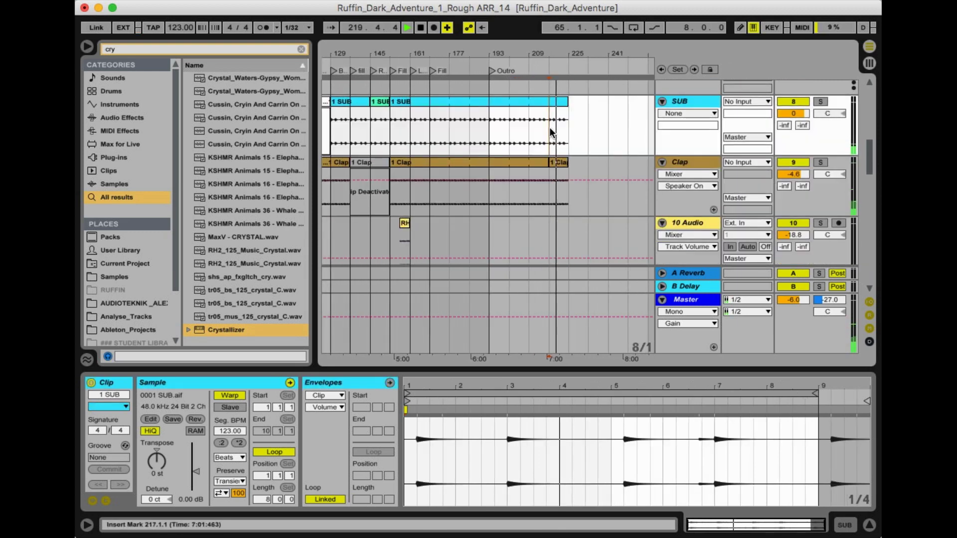
key(super+e)
click(563, 105)
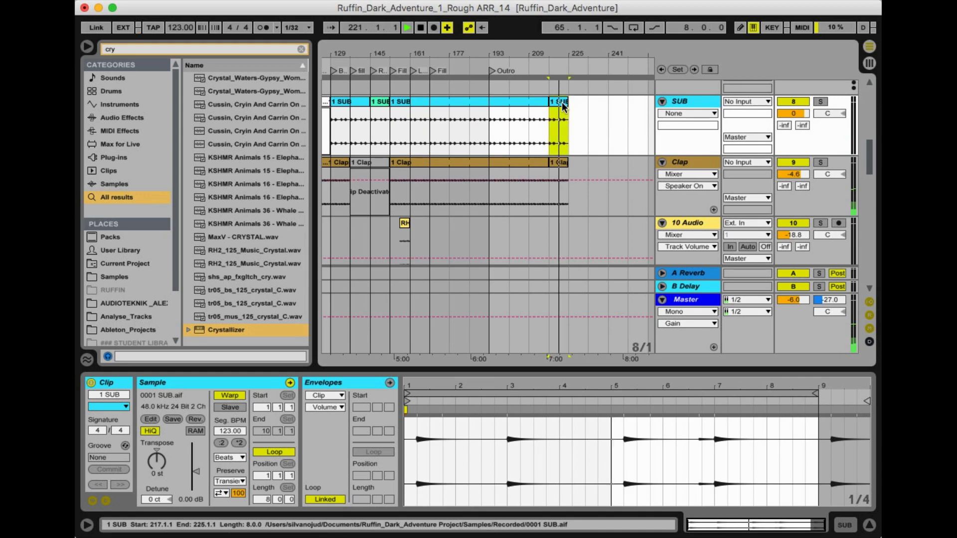
key(Down)
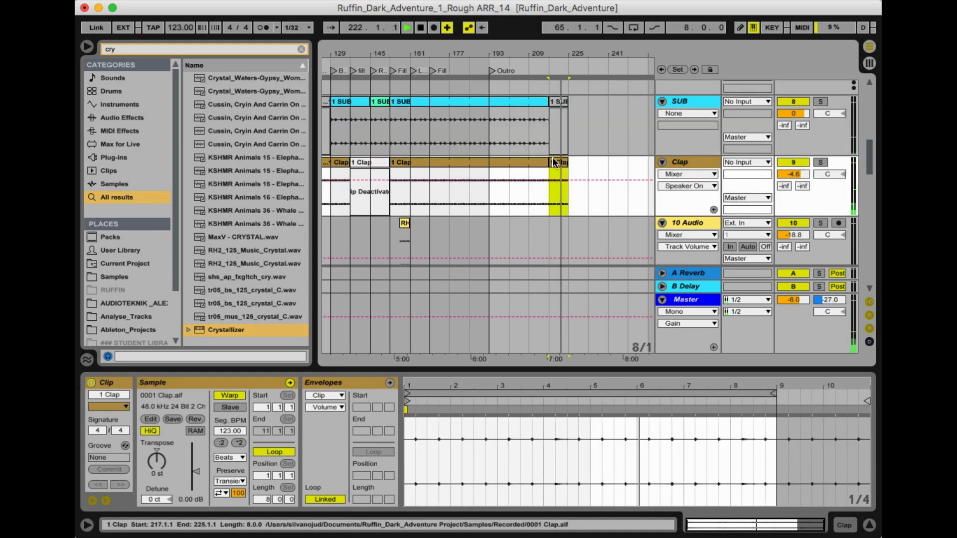
click(523, 67)
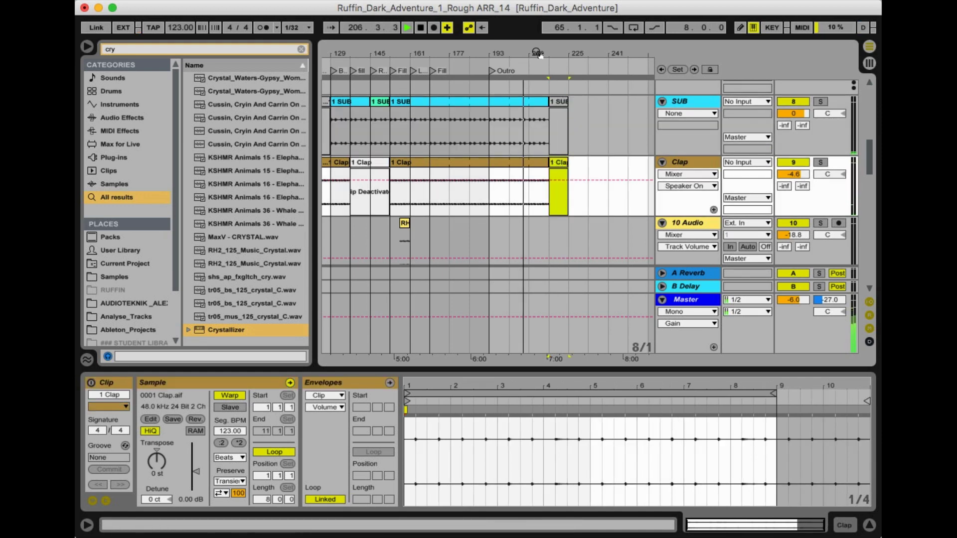
Split the active 1 SUB clip at bar 209 and select its section from bar 209 to 217
drag(545, 54, 555, 132)
key(super+2)
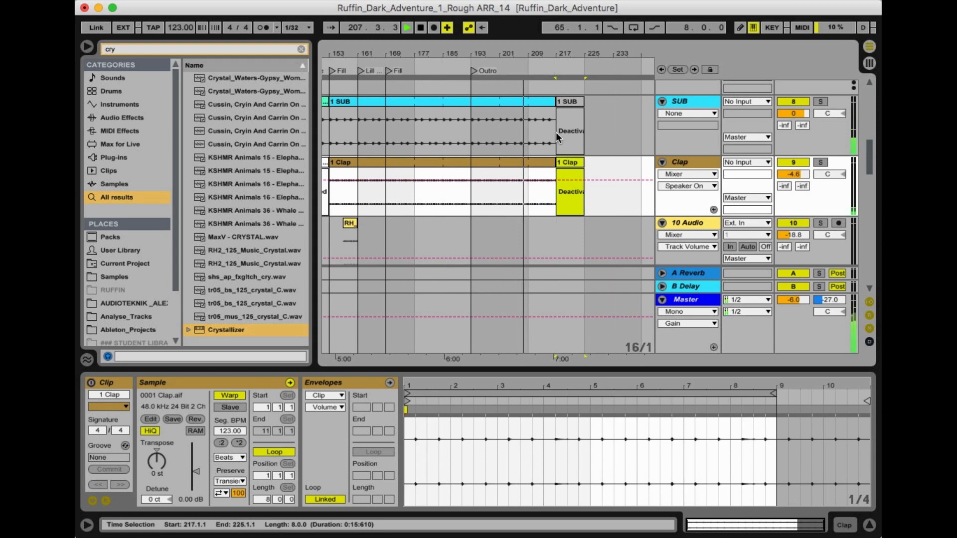
click(528, 122)
key(super+e)
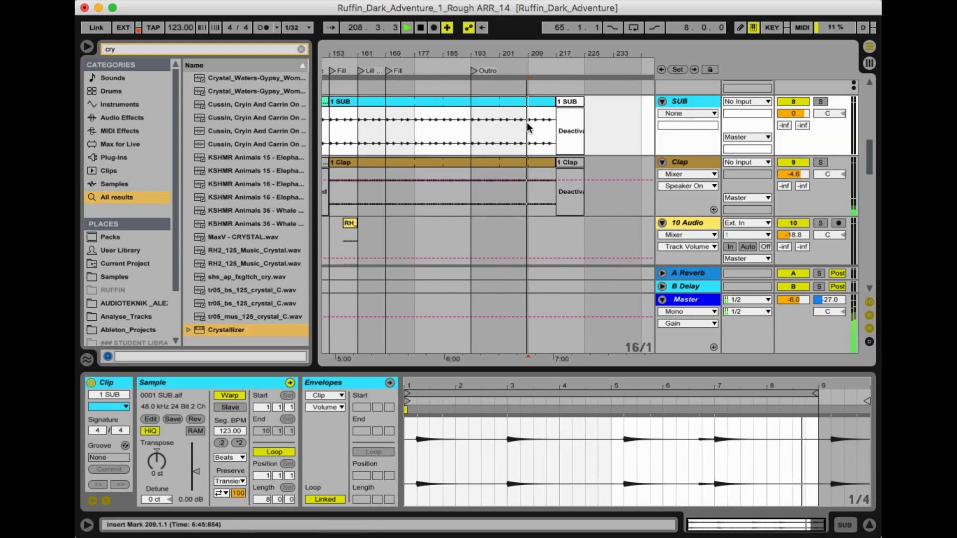
click(541, 102)
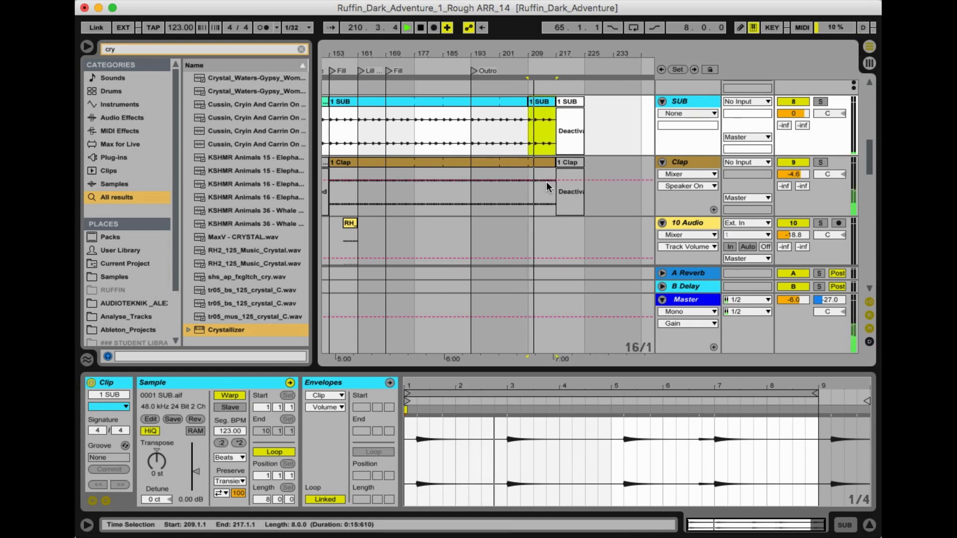
Add a breakpoint at bar 209 to the Texture track's descending volume automation, slightly below the existing fade line
scroll(546, 182, down, 10)
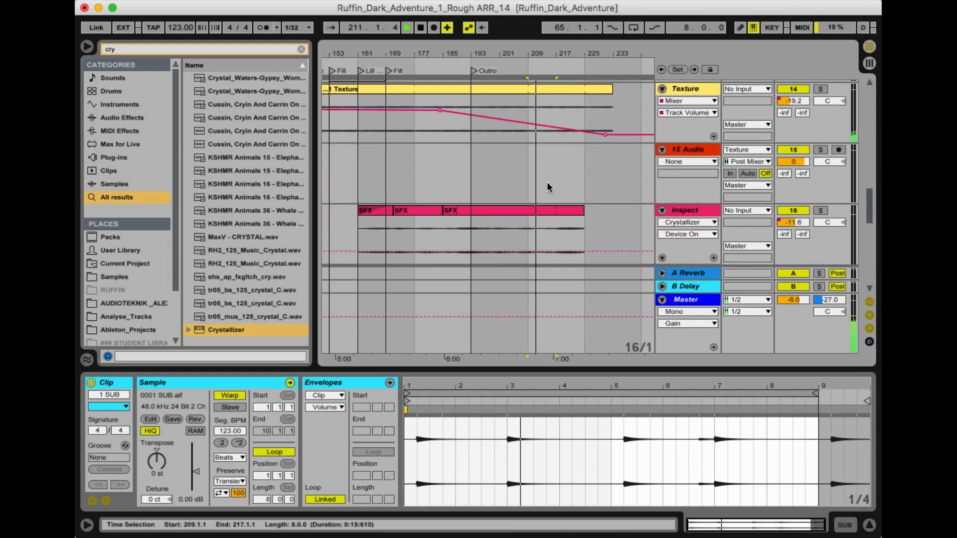
click(527, 125)
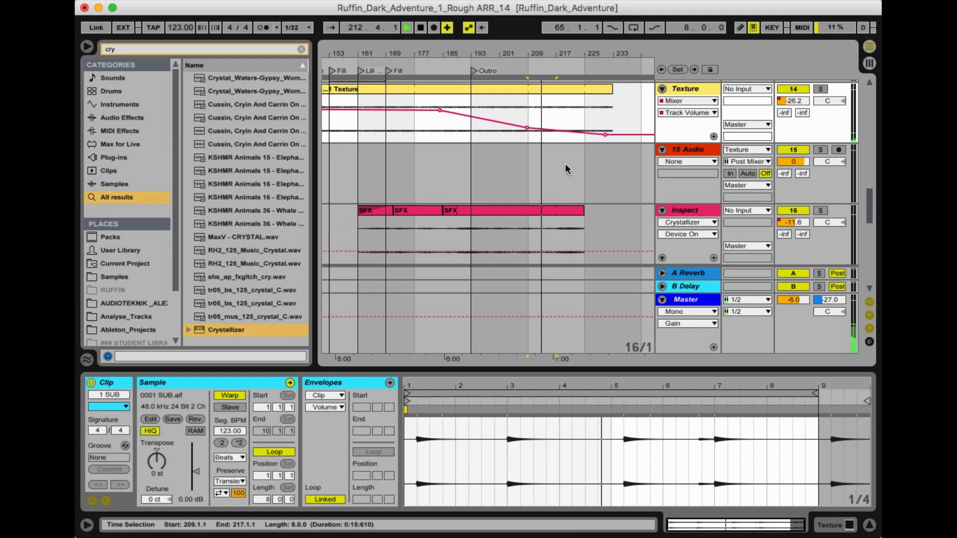
Split the last SFX clip on the Inspect track at bar 217 and deactivate its section up to bar 225
scroll(565, 164, down, 3)
click(555, 144)
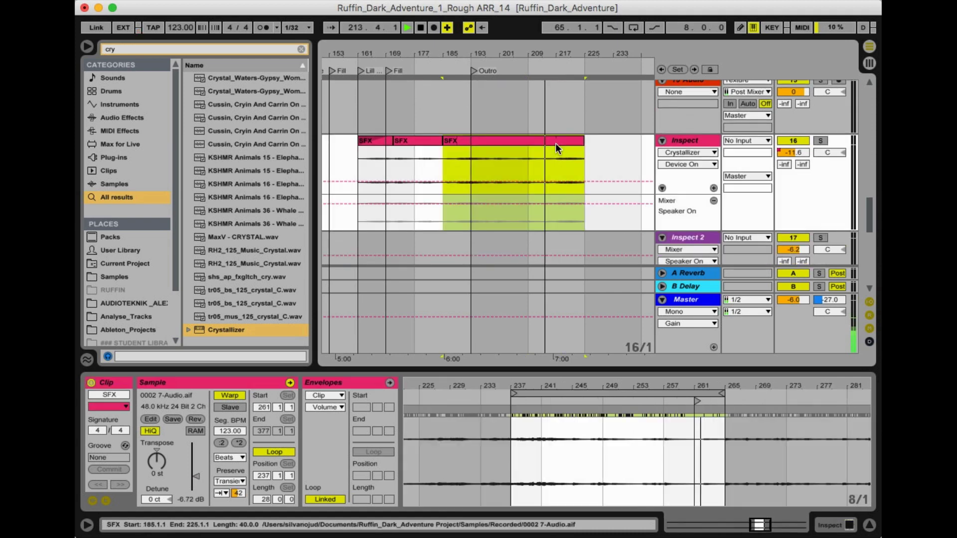
key(super+1)
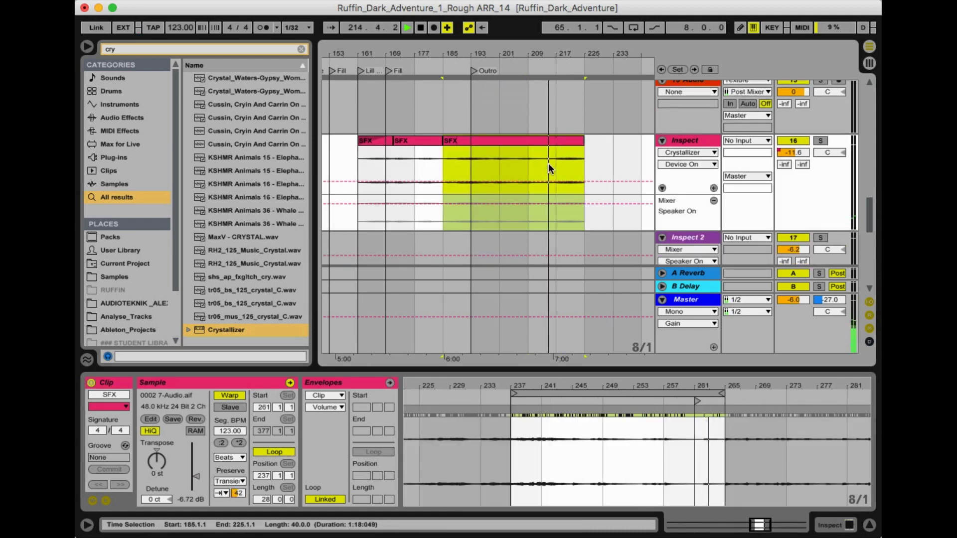
click(552, 163)
key(super+e)
click(567, 139)
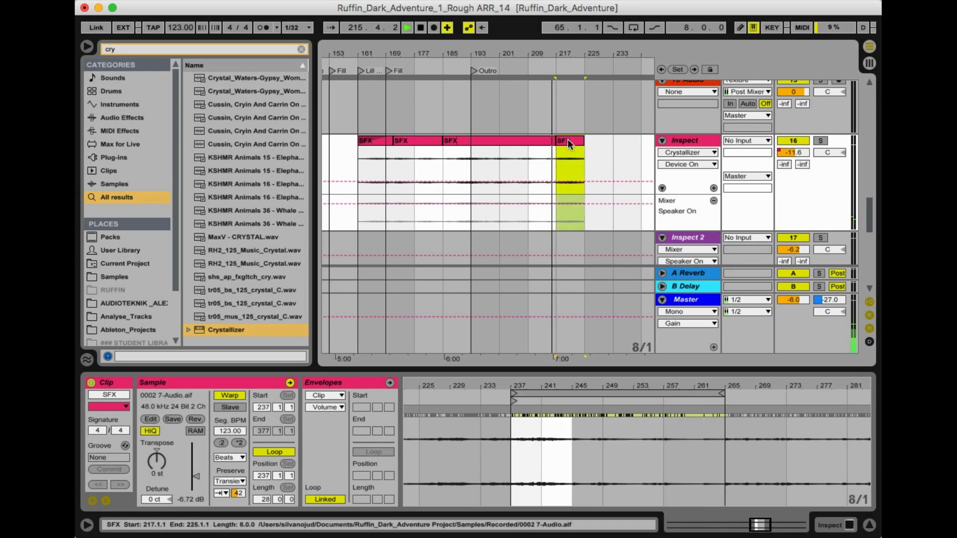
key(super+0)
key(minus)
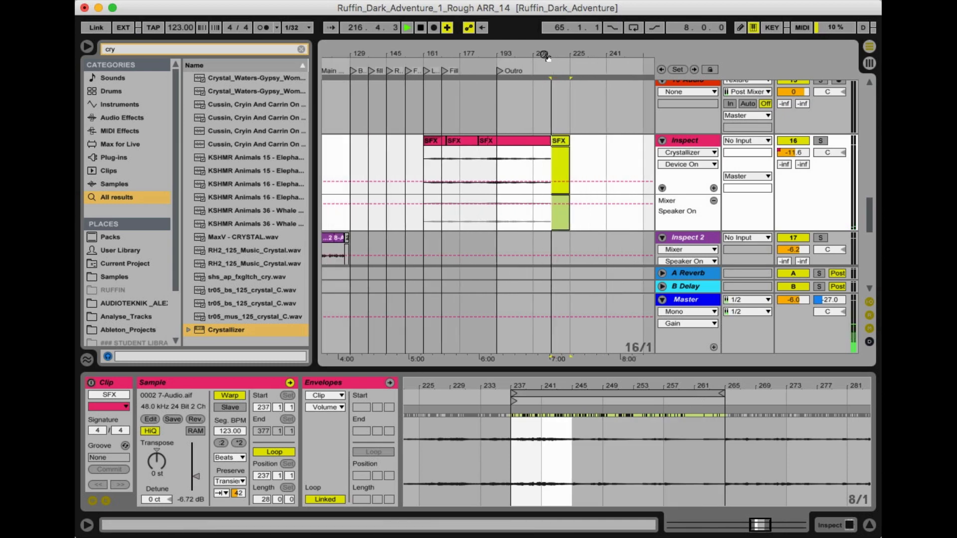